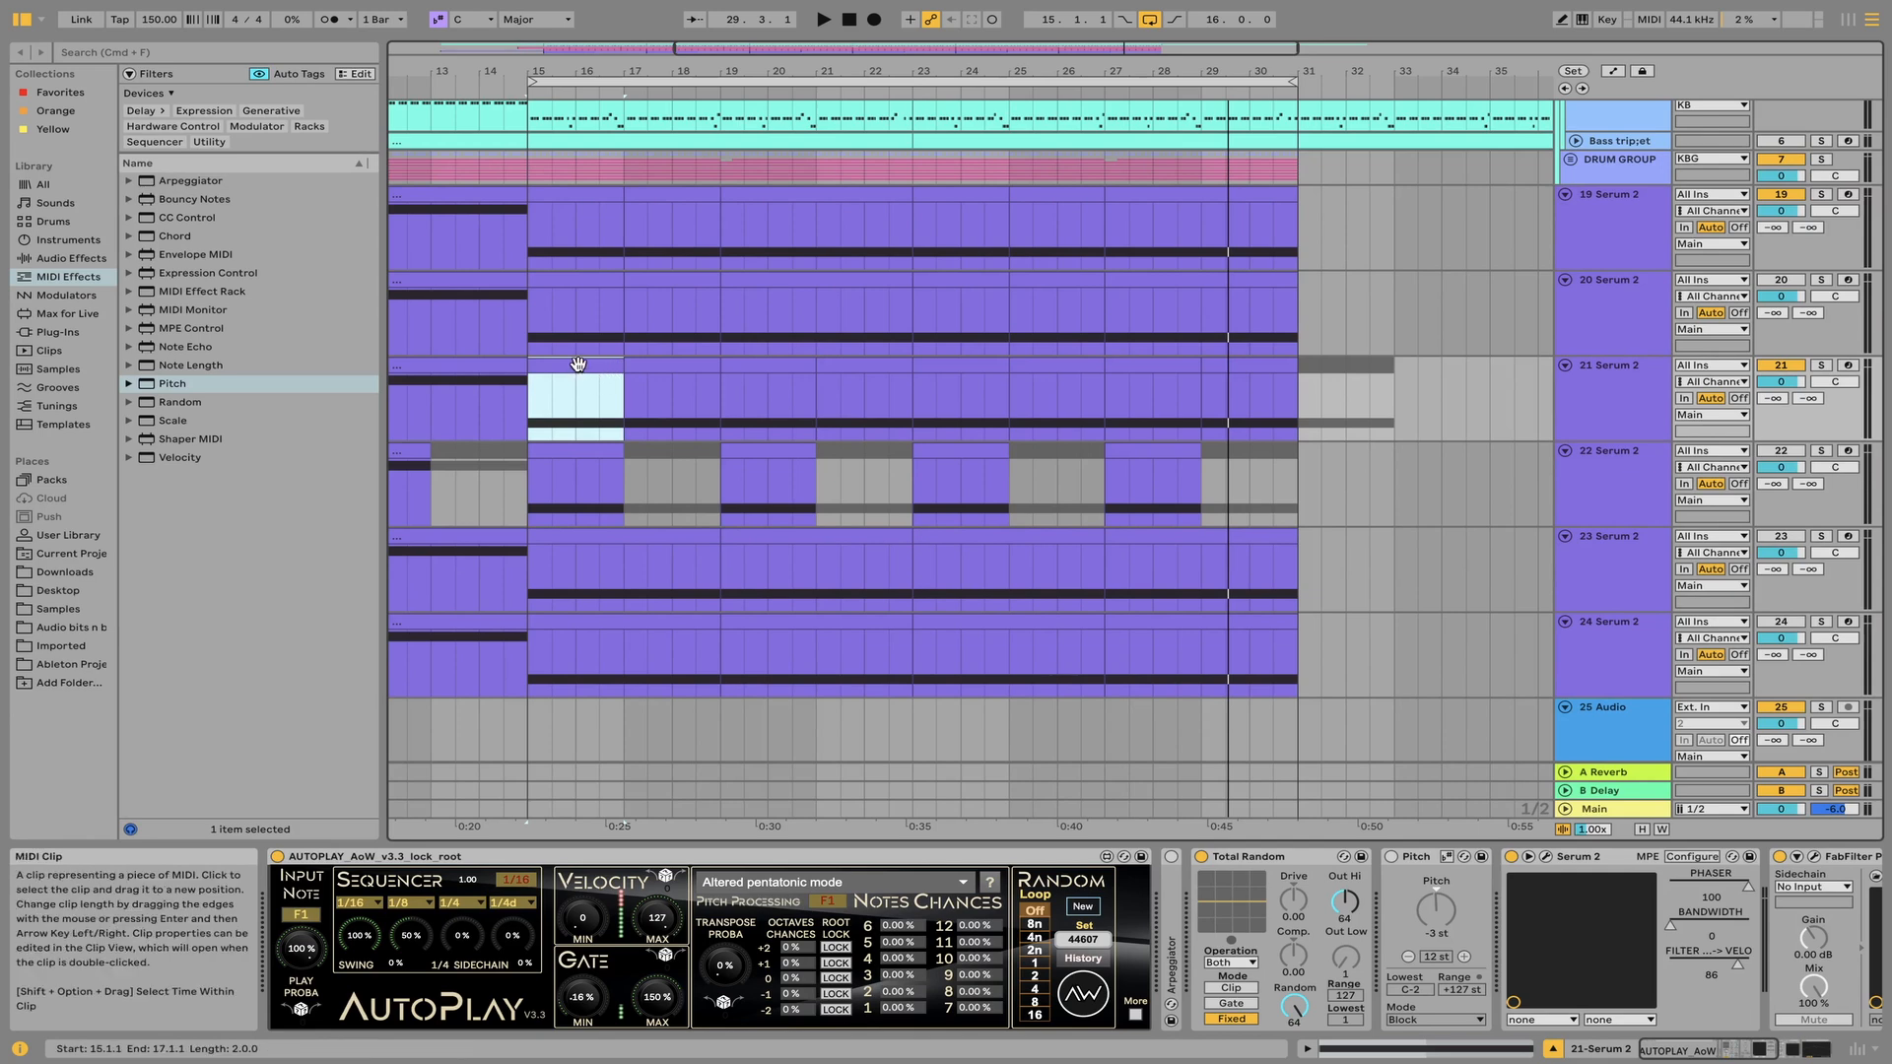
Open the Serum 2 instrument on track 21 and play the arrangement to audition the patch
{"action": "key", "text": "space"}
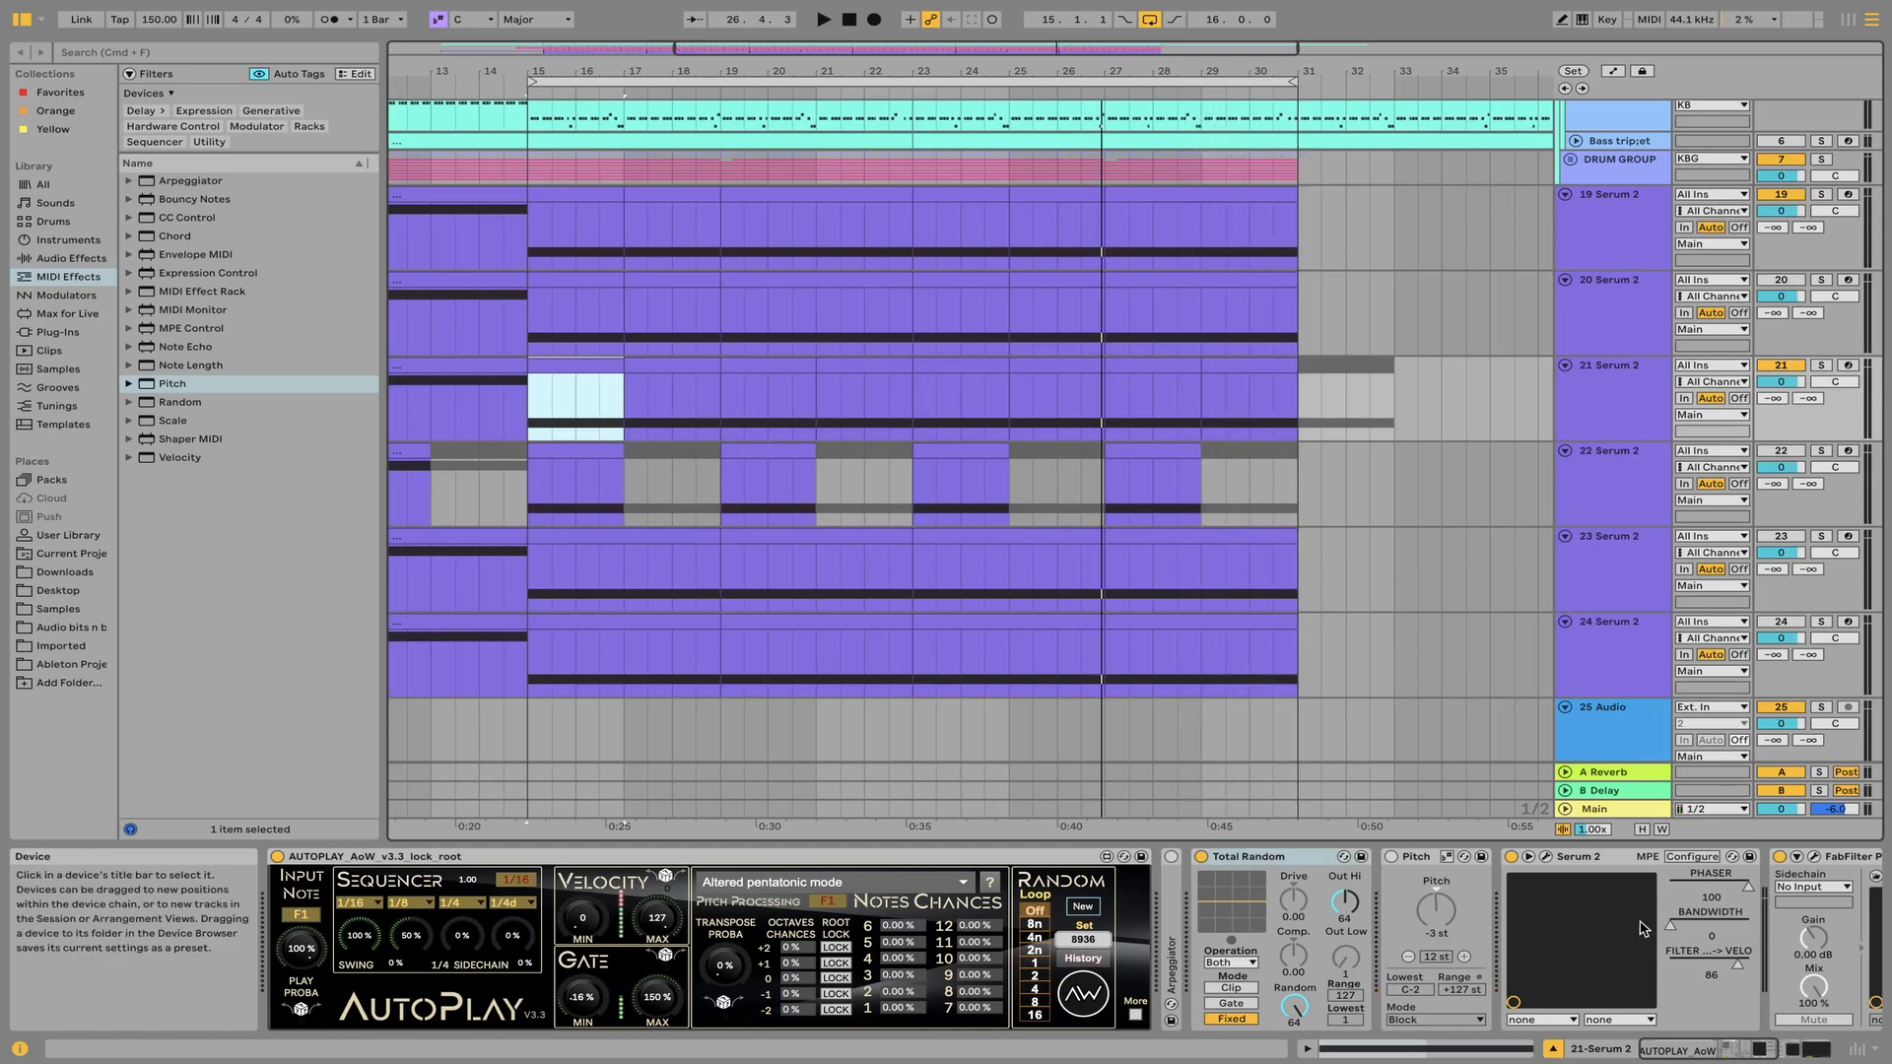
{"action": "left_click", "coordinate": [1547, 857]}
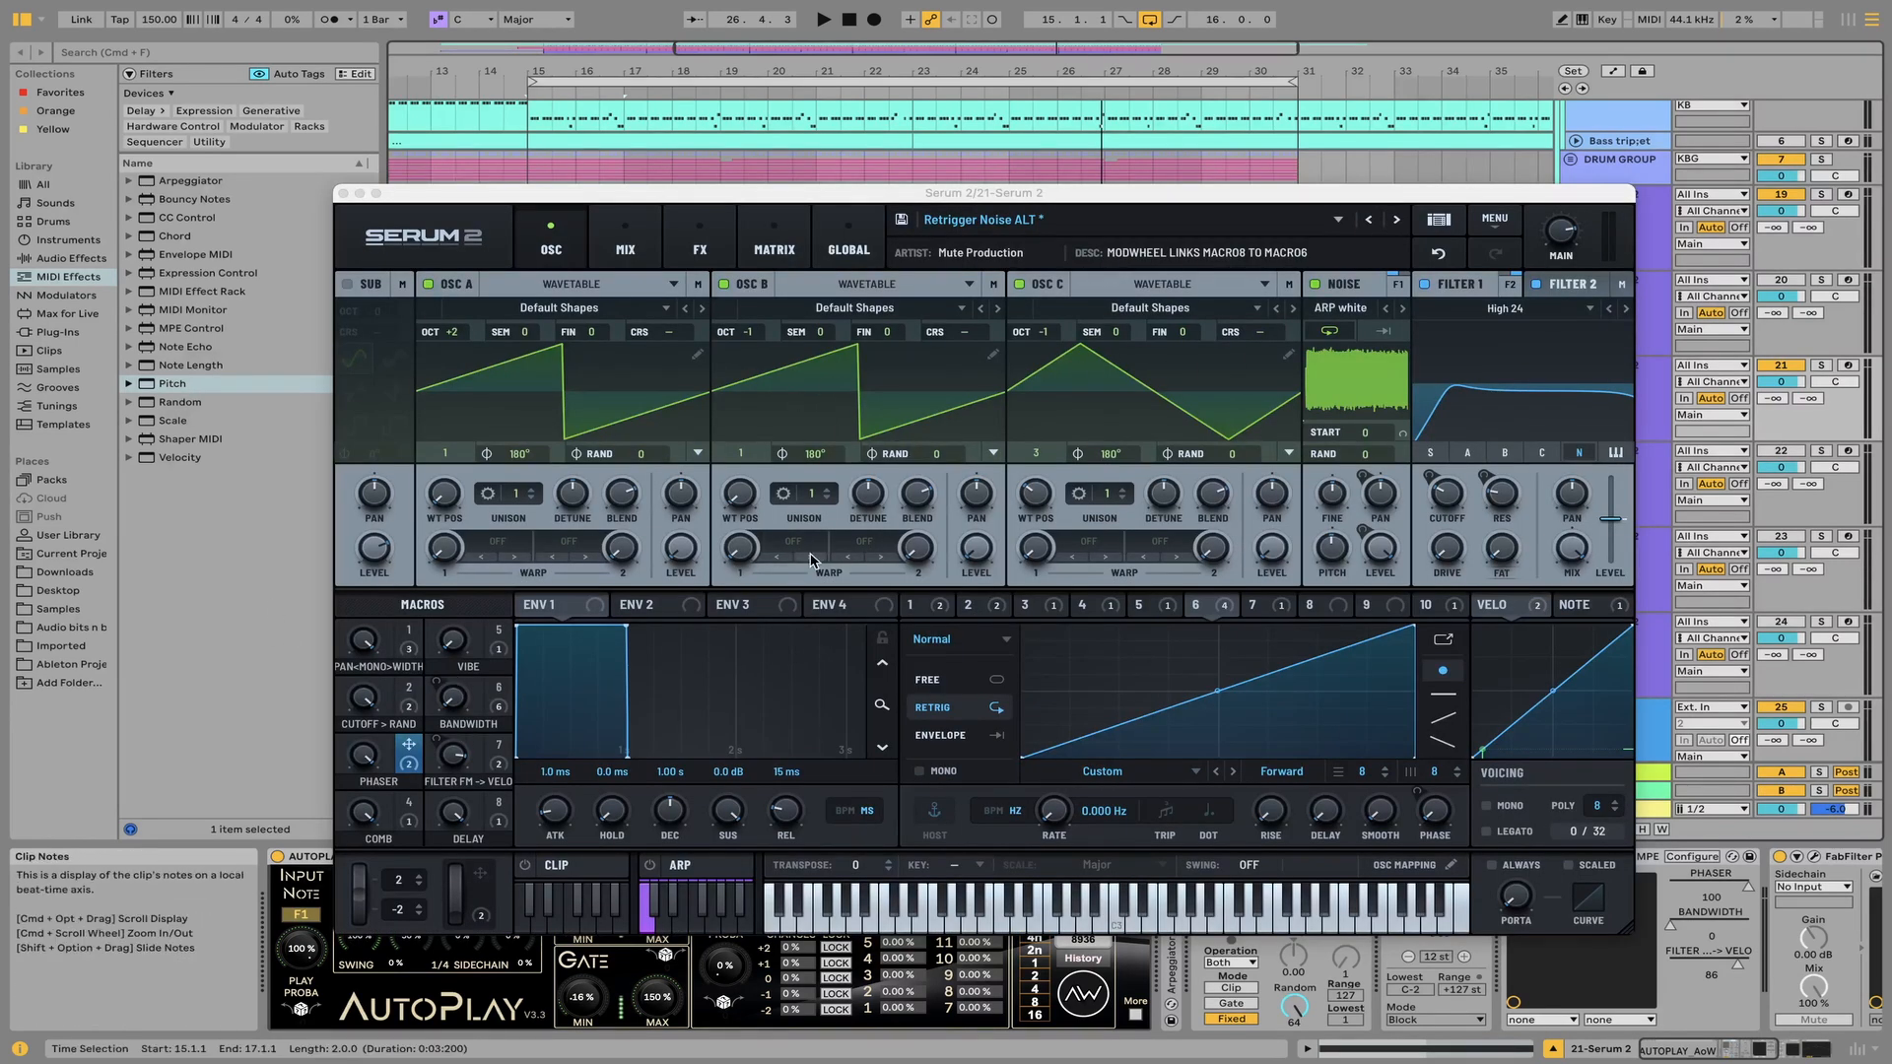
{"action": "left_click", "coordinate": [364, 755]}
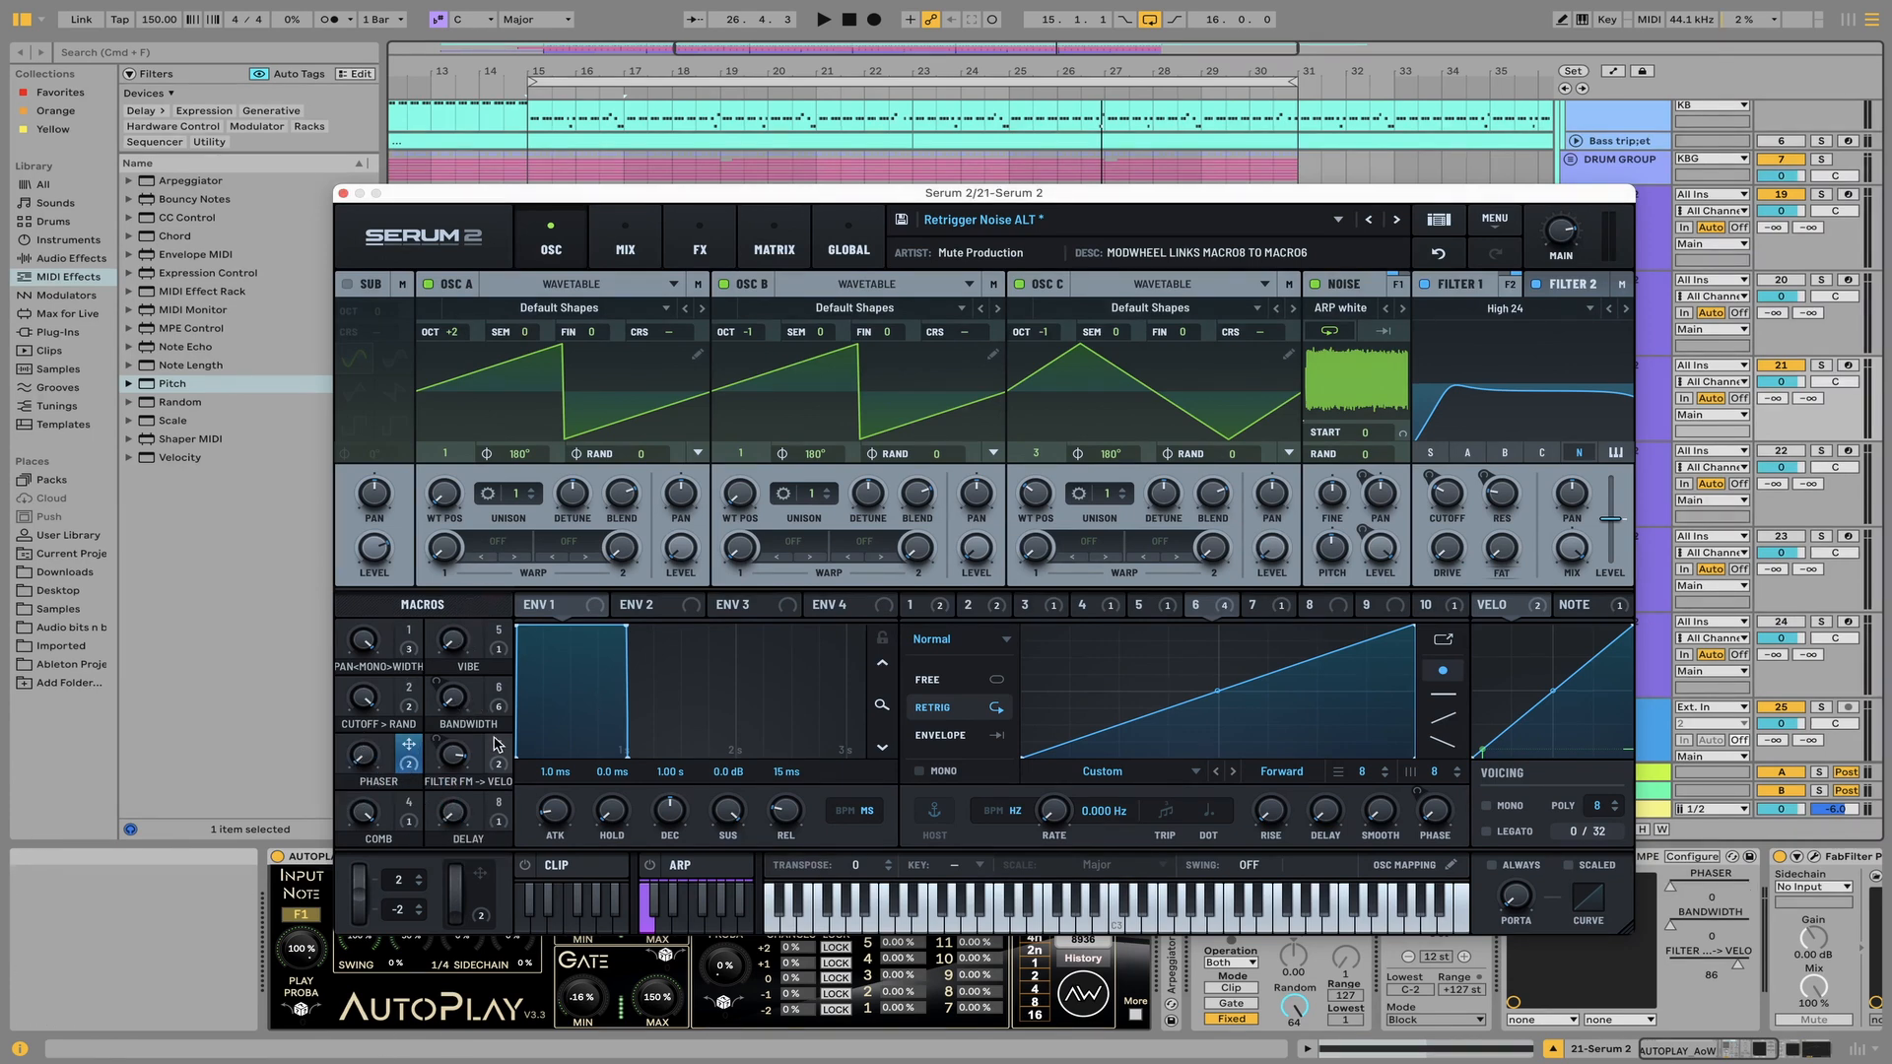
{"action": "left_click_drag", "start_coordinate": [913, 204], "coordinate": [870, 175]}
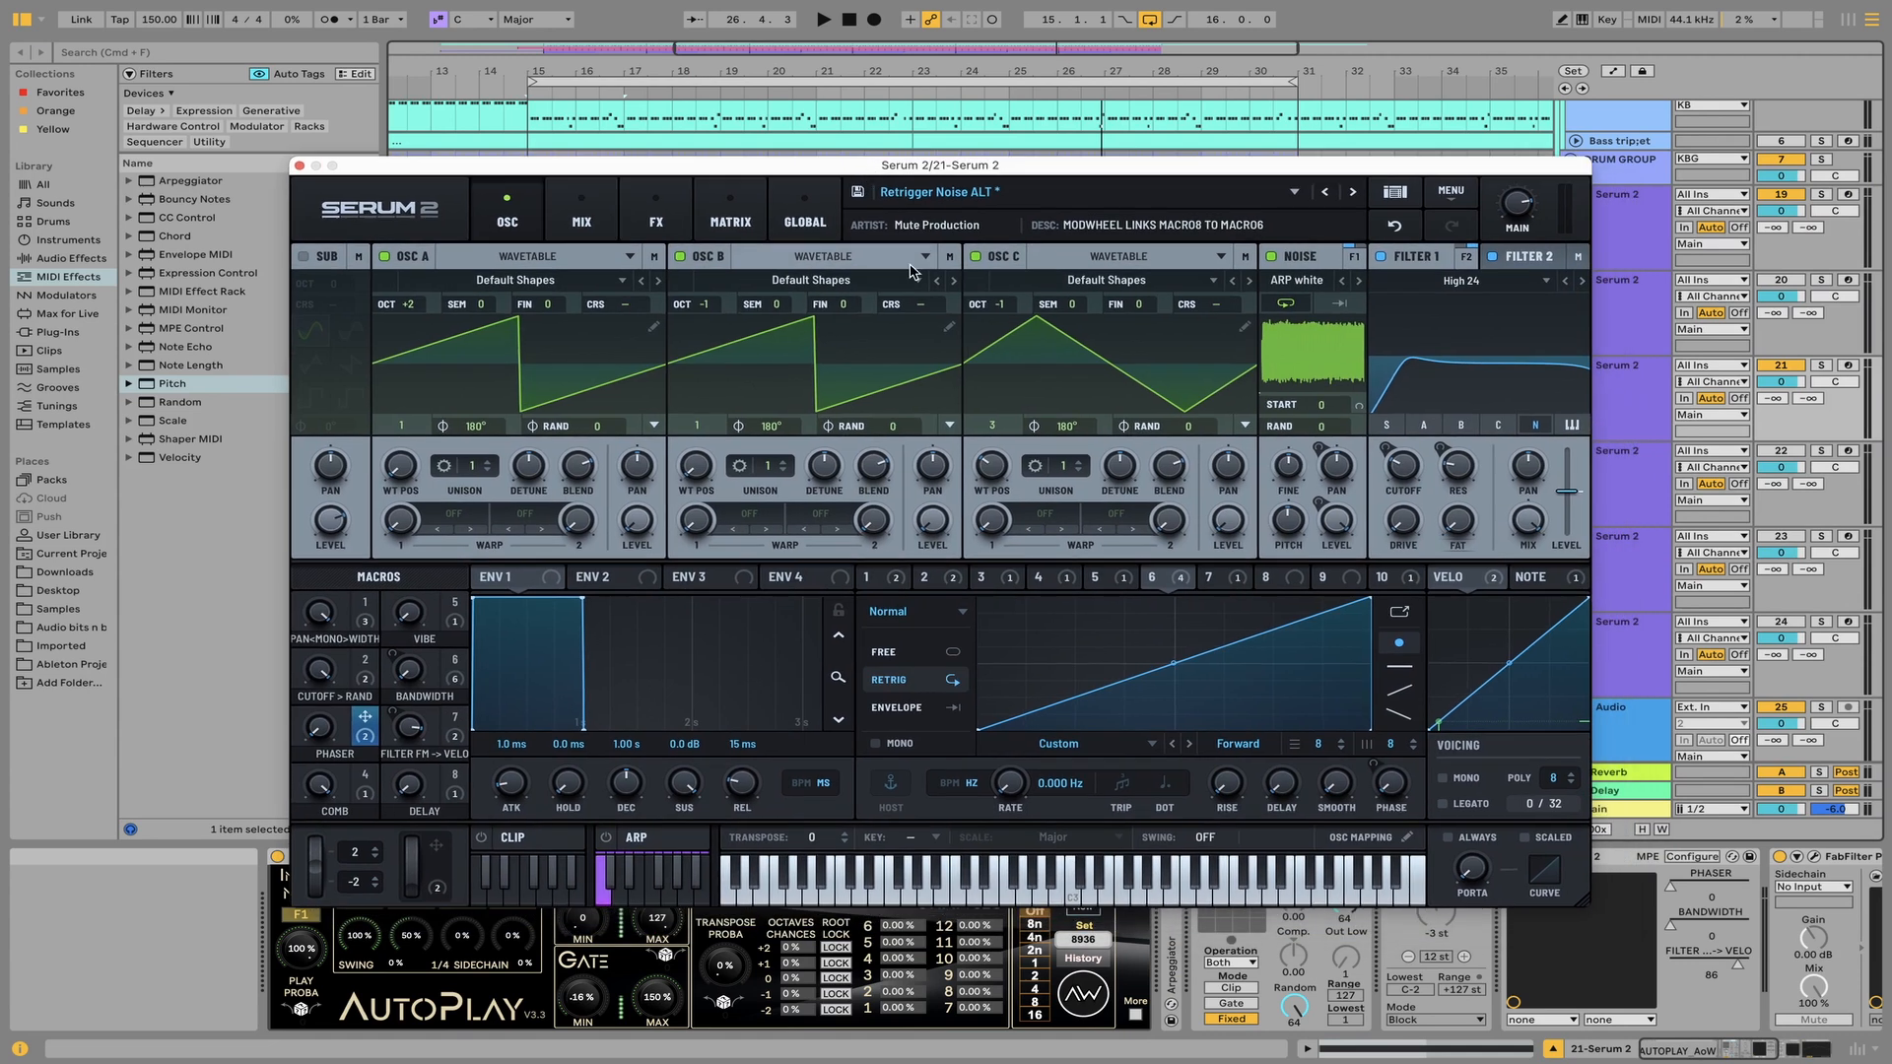
{"action": "key", "text": "space"}
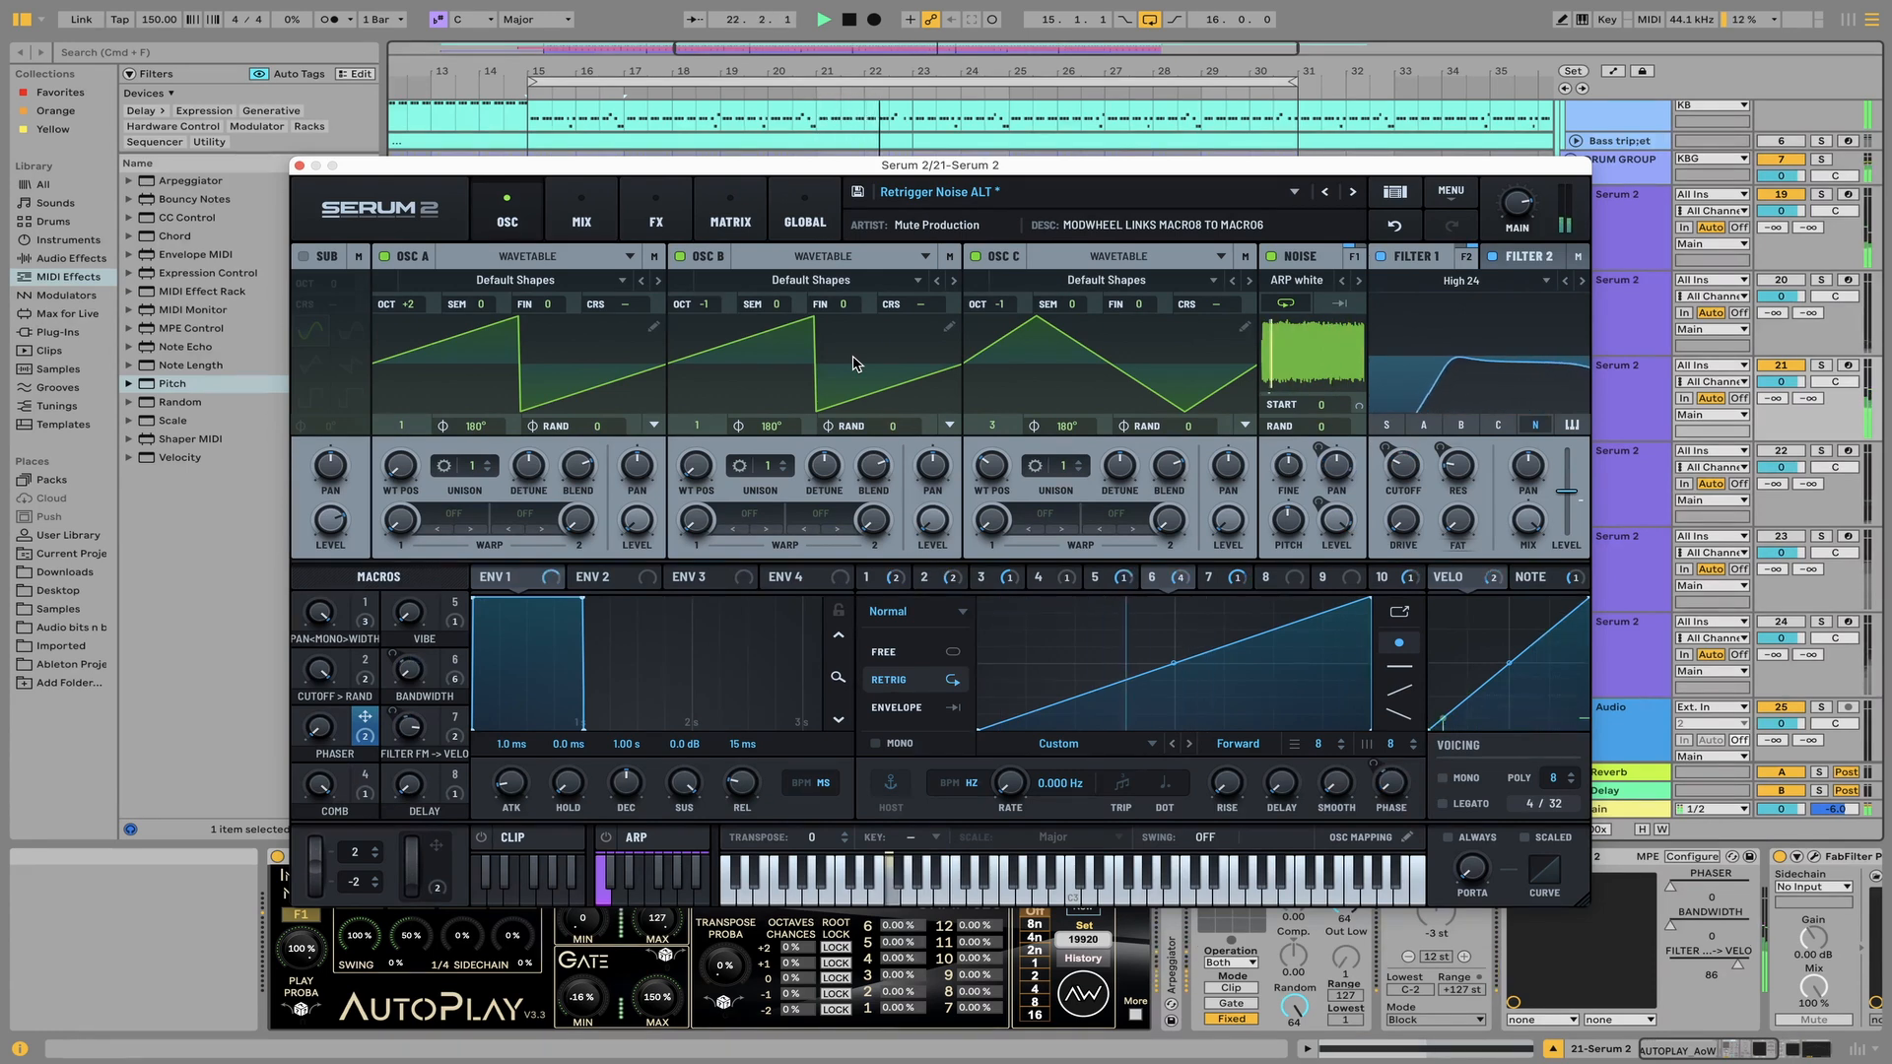
Try a Filter module with the Phs 48+ type at the end of the main FX chain, sweep its cutoff, and remove it
{"action": "left_click", "coordinate": [650, 233]}
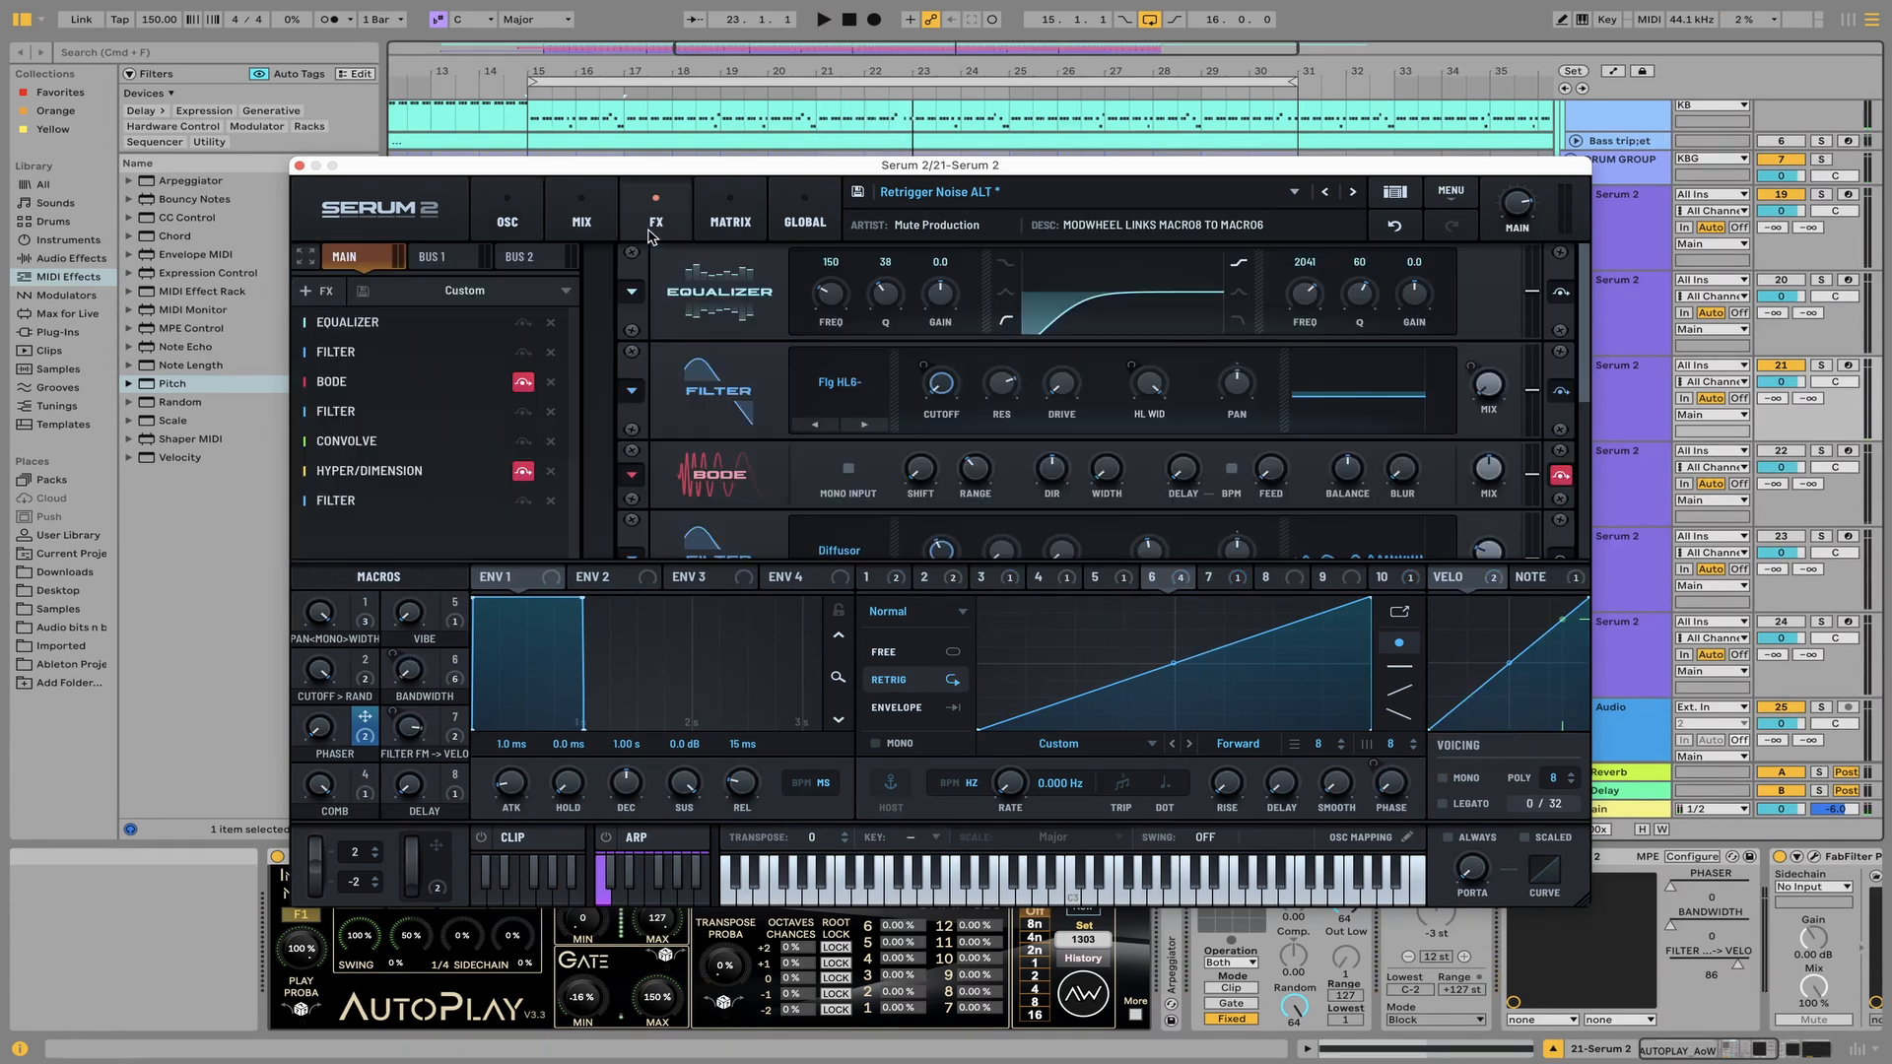
{"action": "left_click", "coordinate": [325, 295]}
{"action": "left_click", "coordinate": [344, 471]}
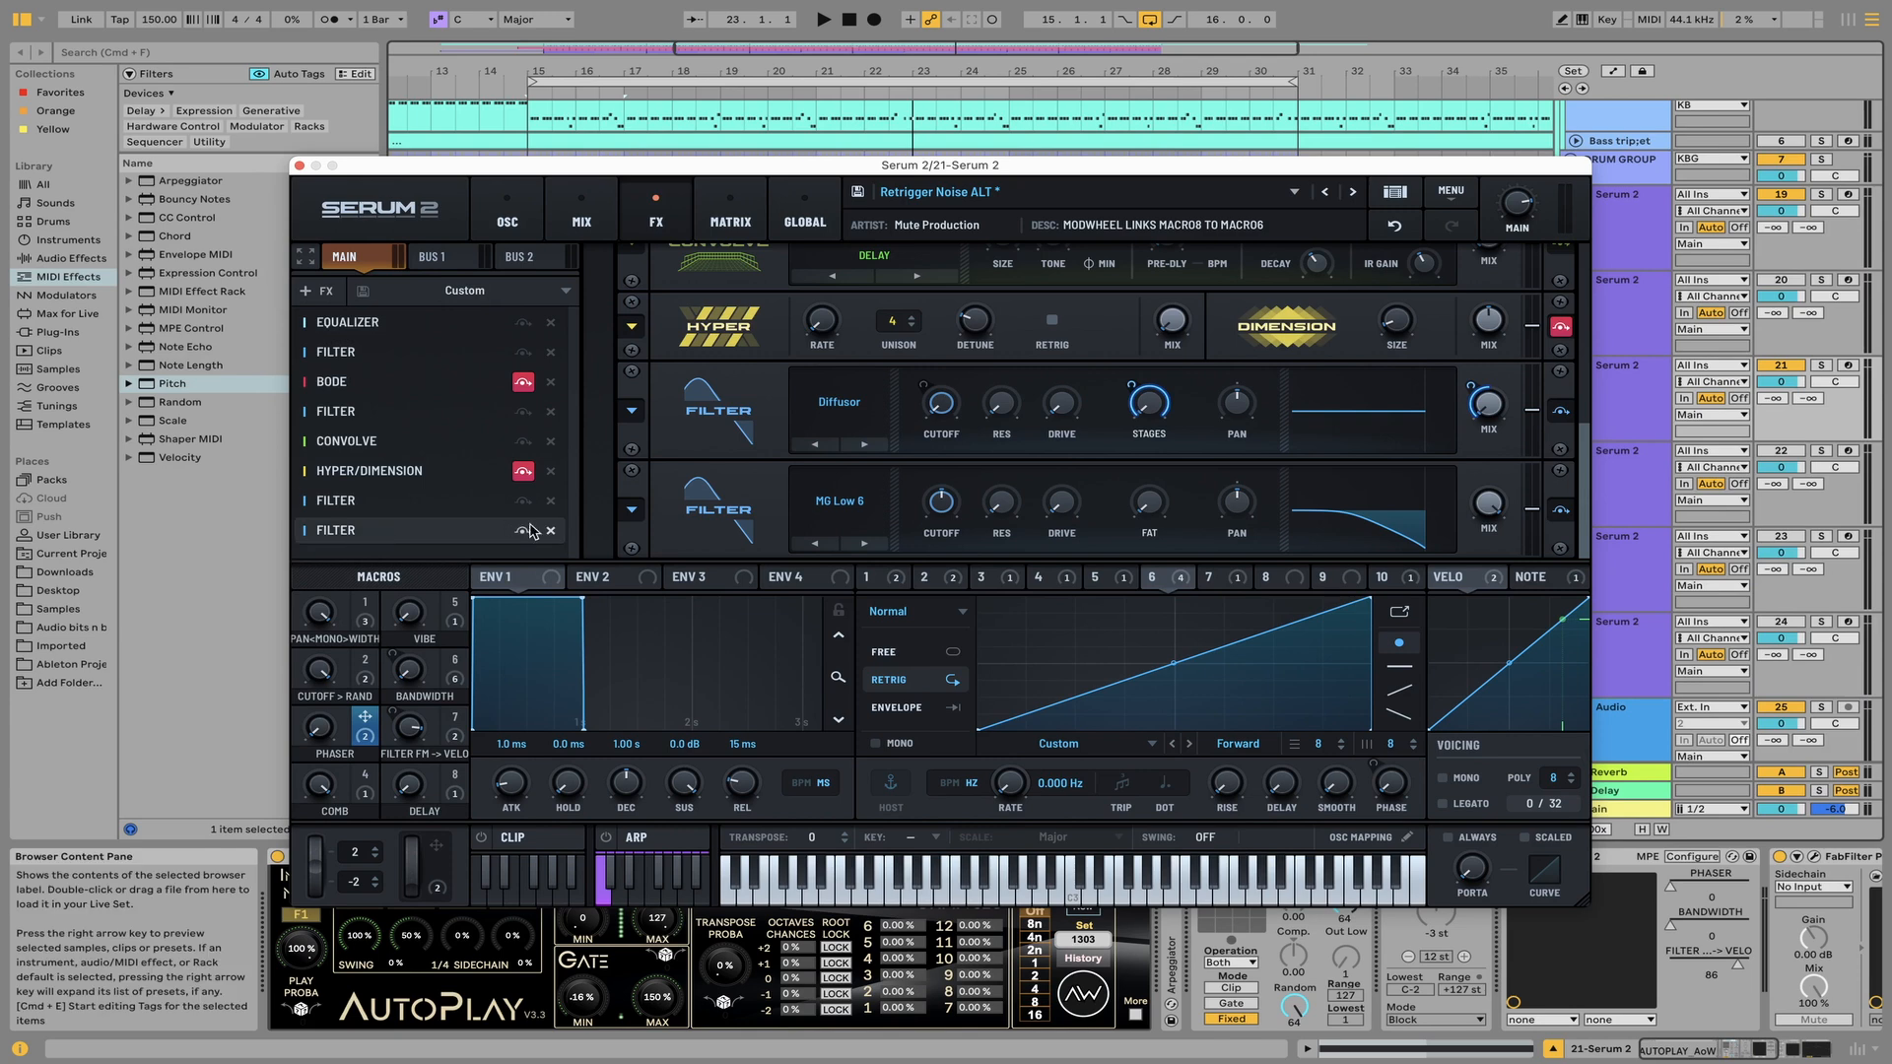
{"action": "left_click", "coordinate": [824, 511]}
{"action": "mouse_move", "coordinate": [847, 586]}
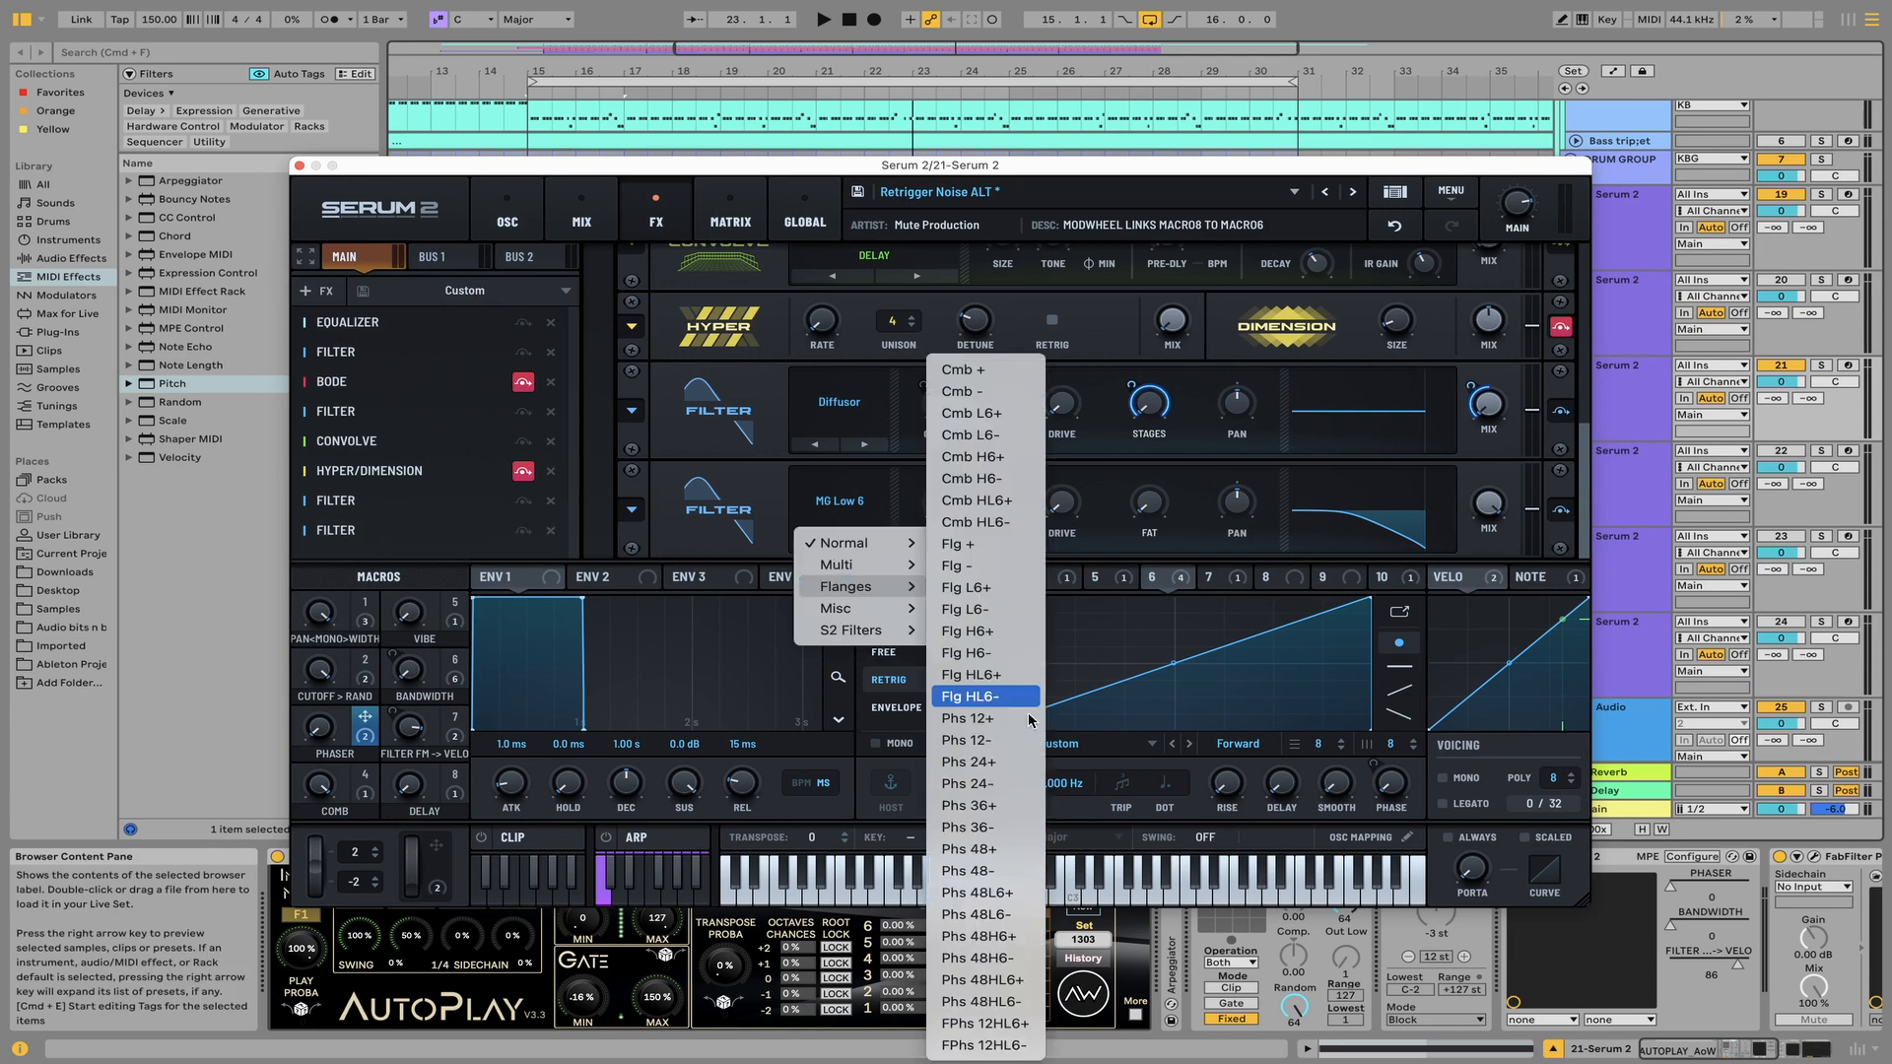
{"action": "left_click", "coordinate": [1012, 865]}
{"action": "left_click_drag", "start_coordinate": [943, 501], "coordinate": [1025, 507]}
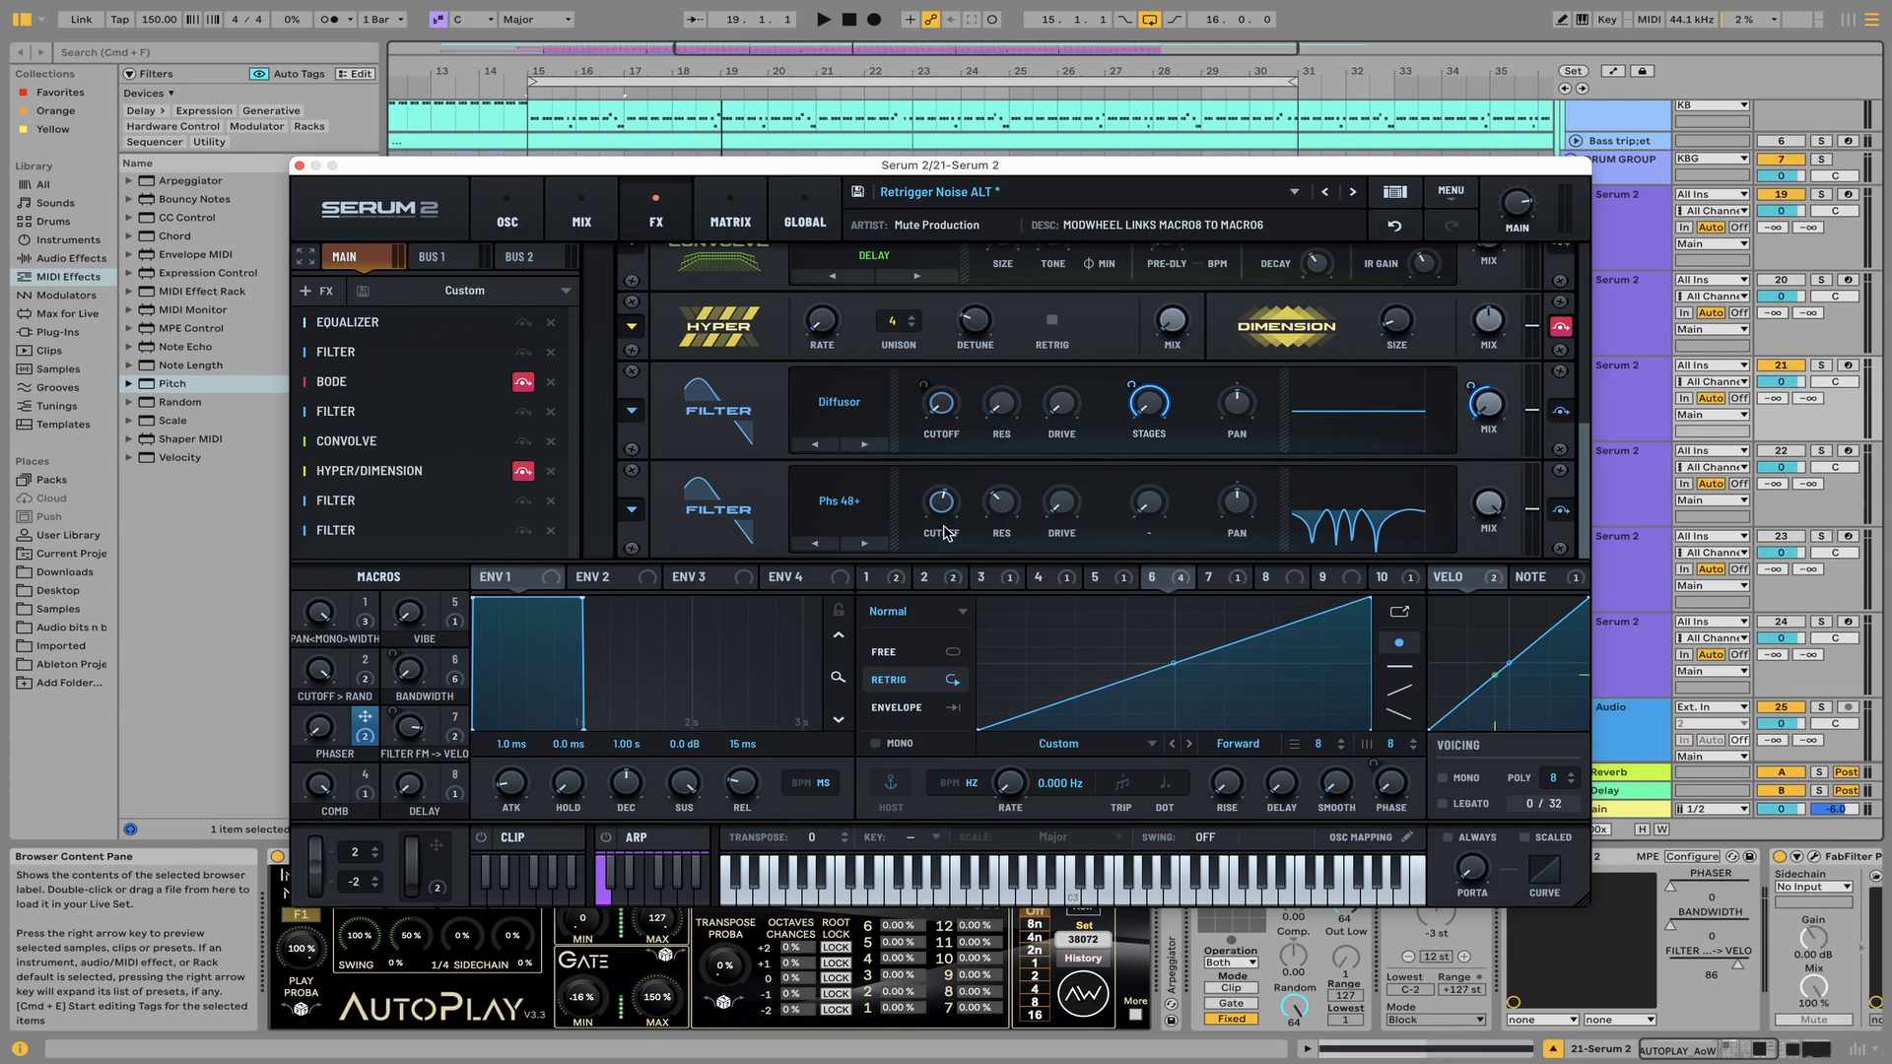
{"action": "left_click", "coordinate": [551, 531]}
Try a Phaser module with 18 poles at the end of the main FX chain, and remove it
{"action": "right_click", "coordinate": [383, 534]}
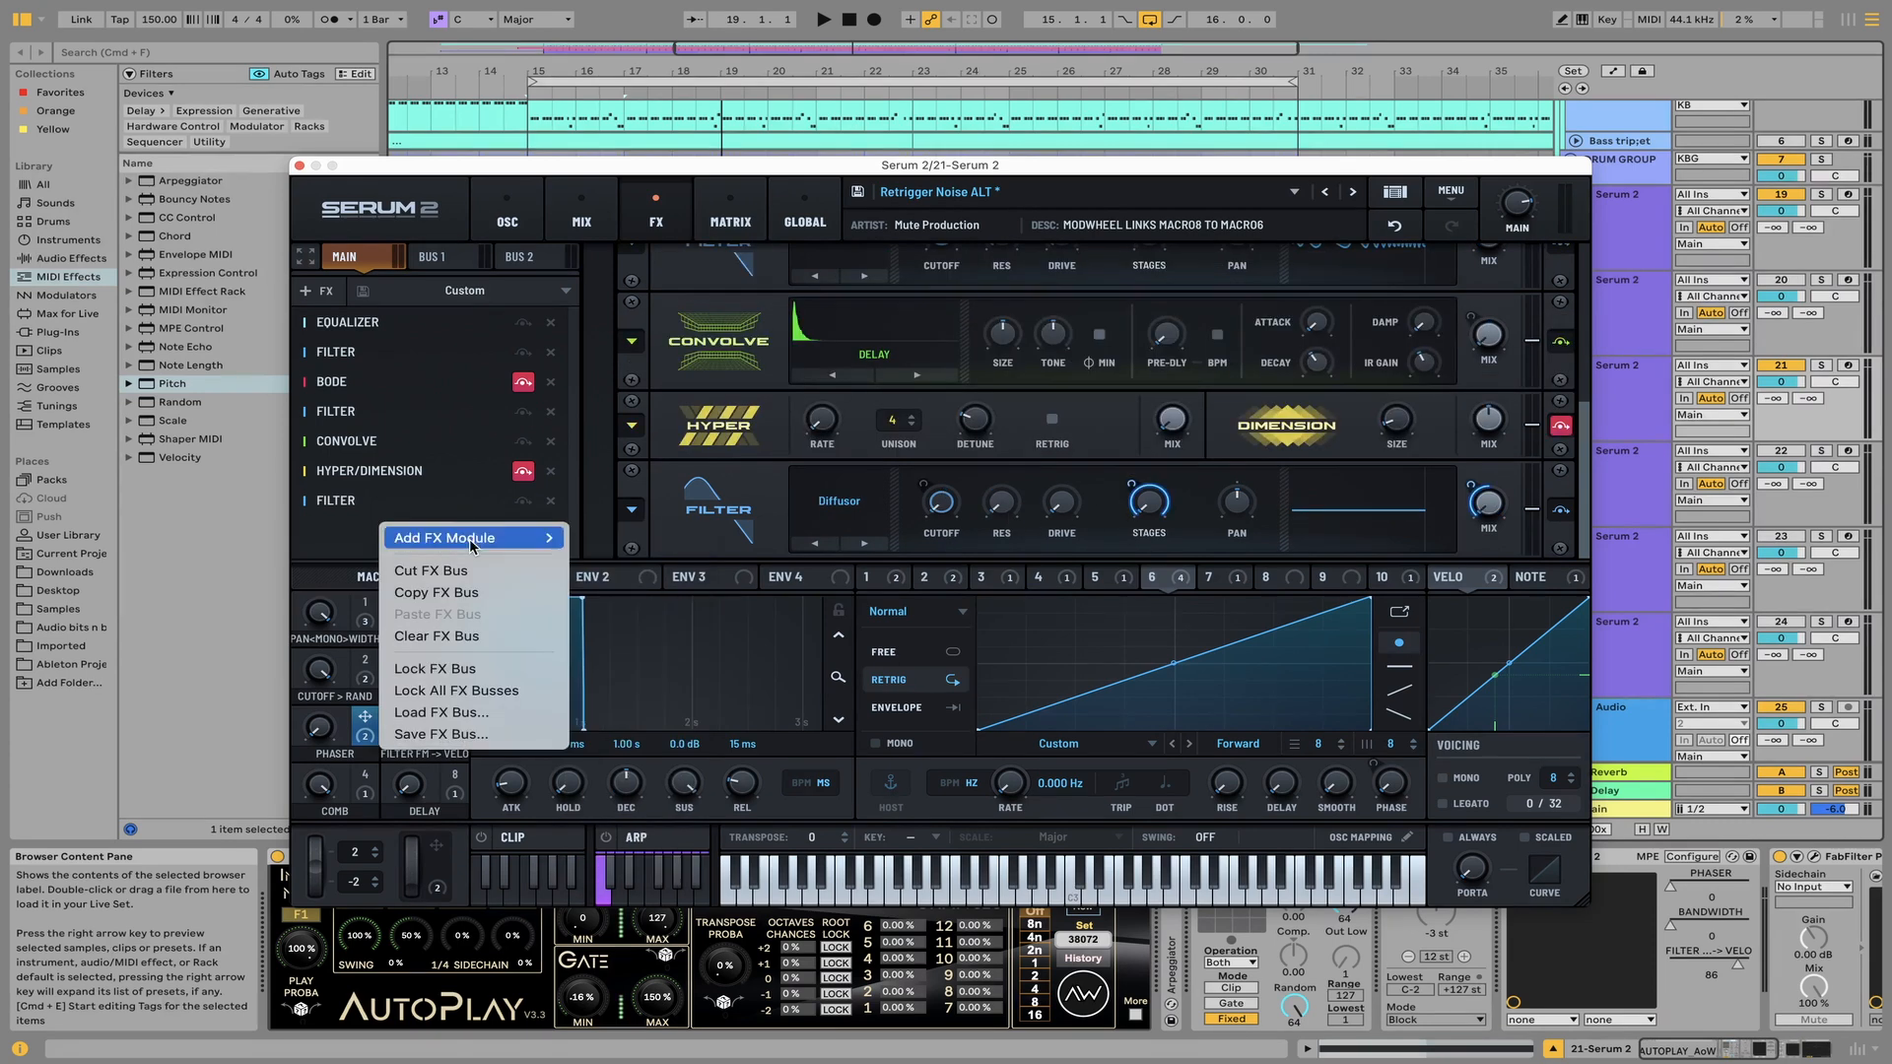
{"action": "mouse_move", "coordinate": [423, 545]}
{"action": "left_click", "coordinate": [639, 765]}
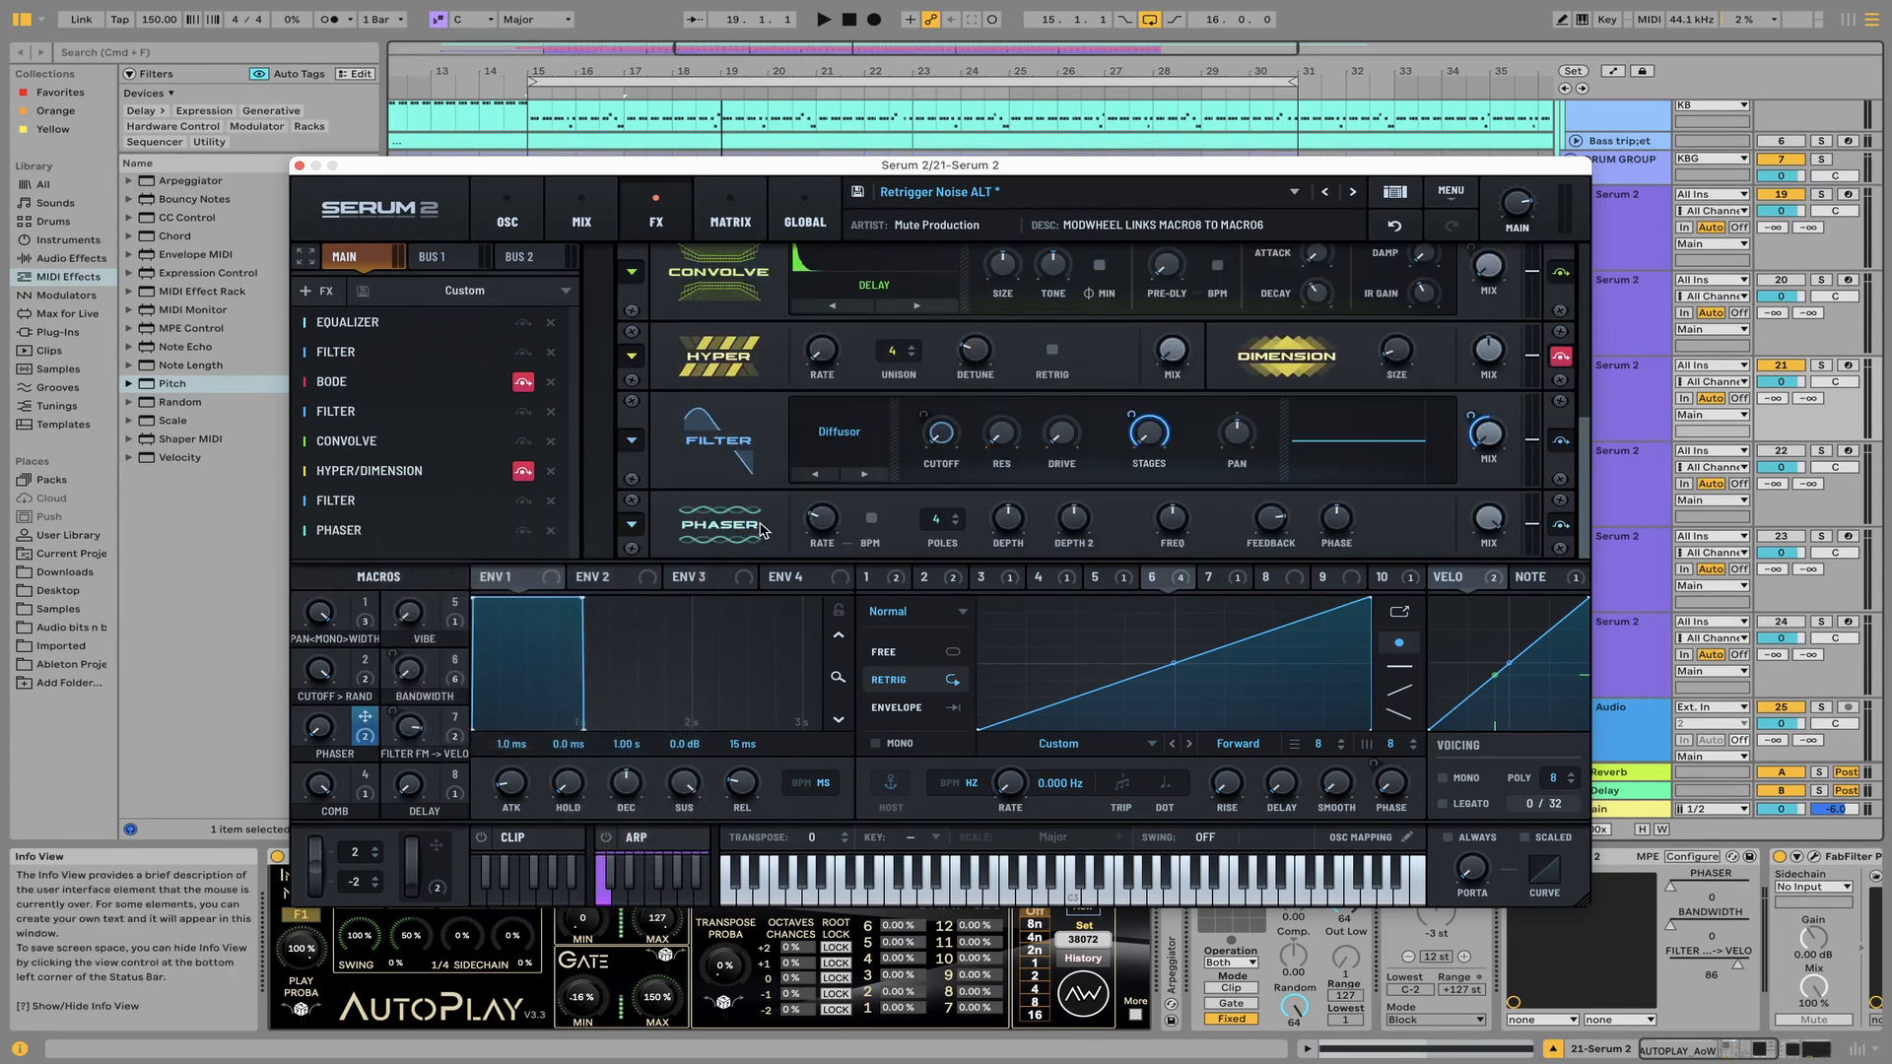
{"action": "left_click", "coordinate": [940, 523]}
{"action": "left_click_drag", "start_coordinate": [943, 475], "coordinate": [948, 419]}
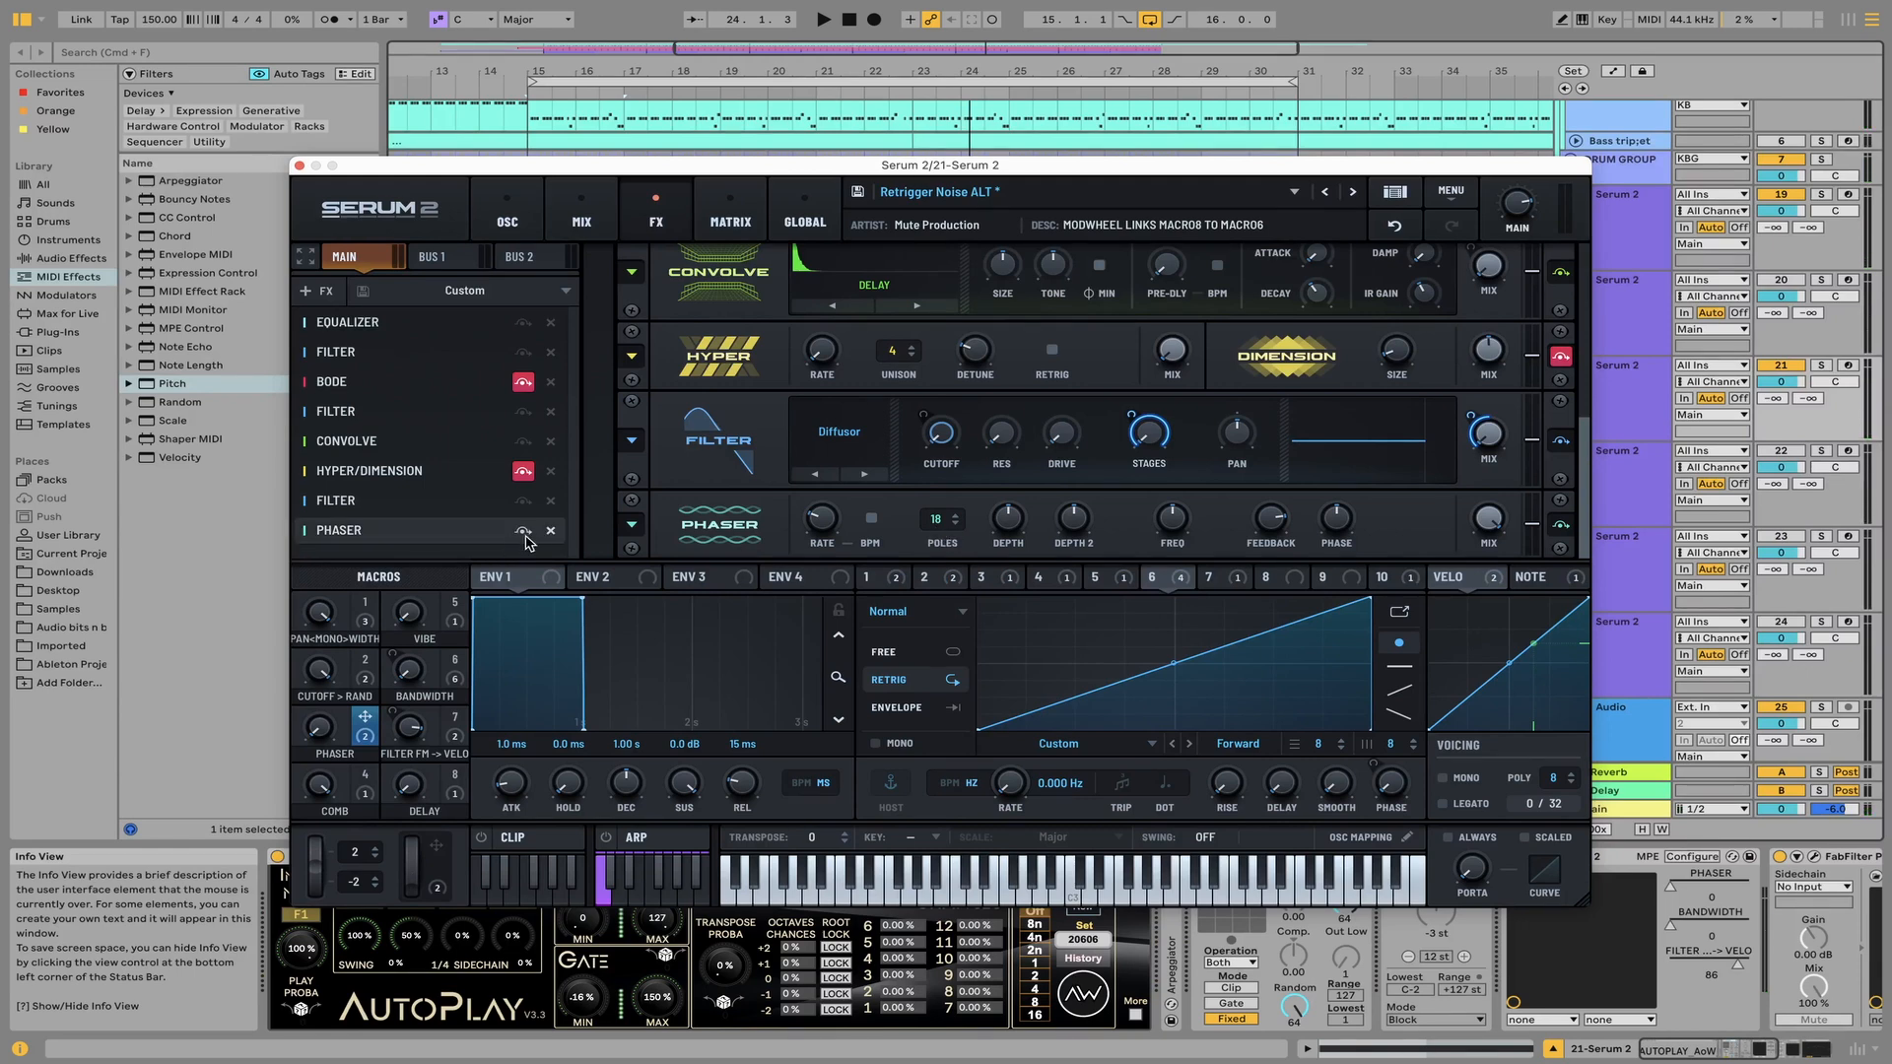
{"action": "left_click", "coordinate": [551, 538]}
Add a Filter module to the end of the main FX chain and set its type to Diffusor
{"action": "right_click", "coordinate": [502, 541]}
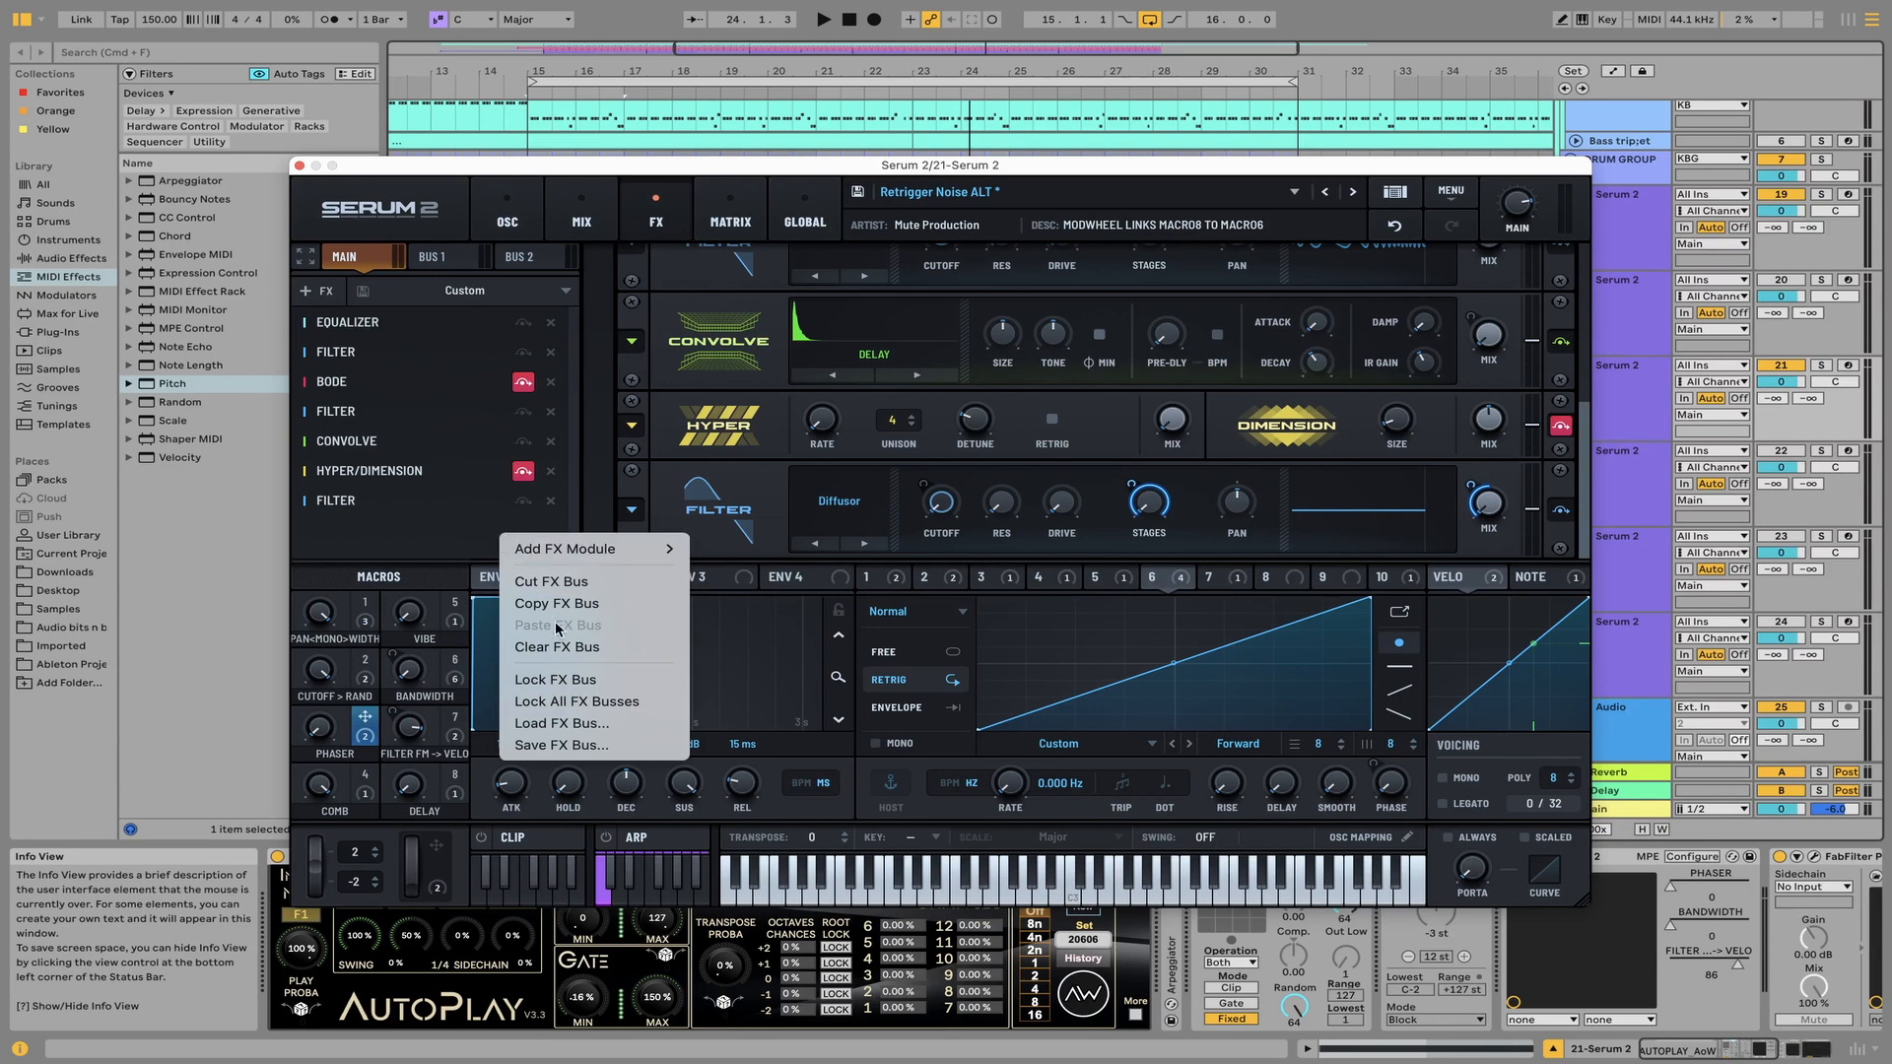
{"action": "left_click", "coordinate": [774, 771]}
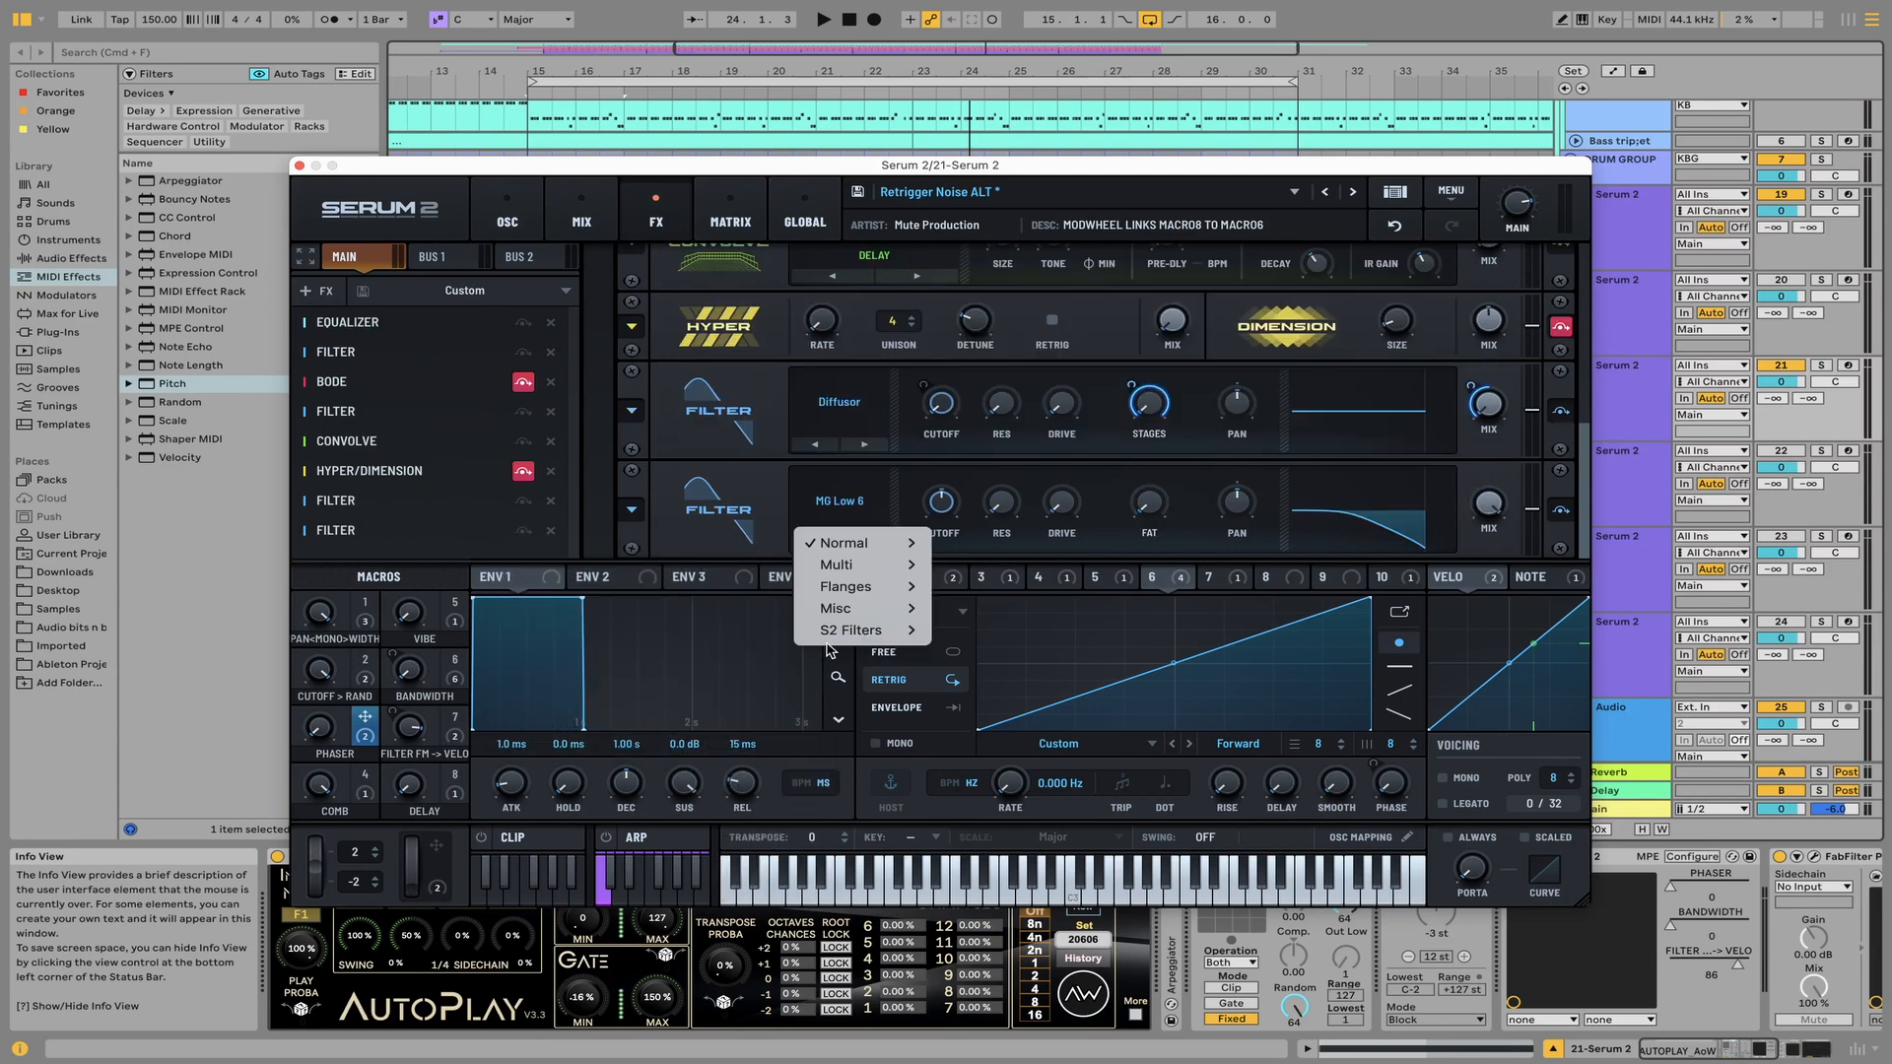
{"action": "mouse_move", "coordinate": [856, 630]}
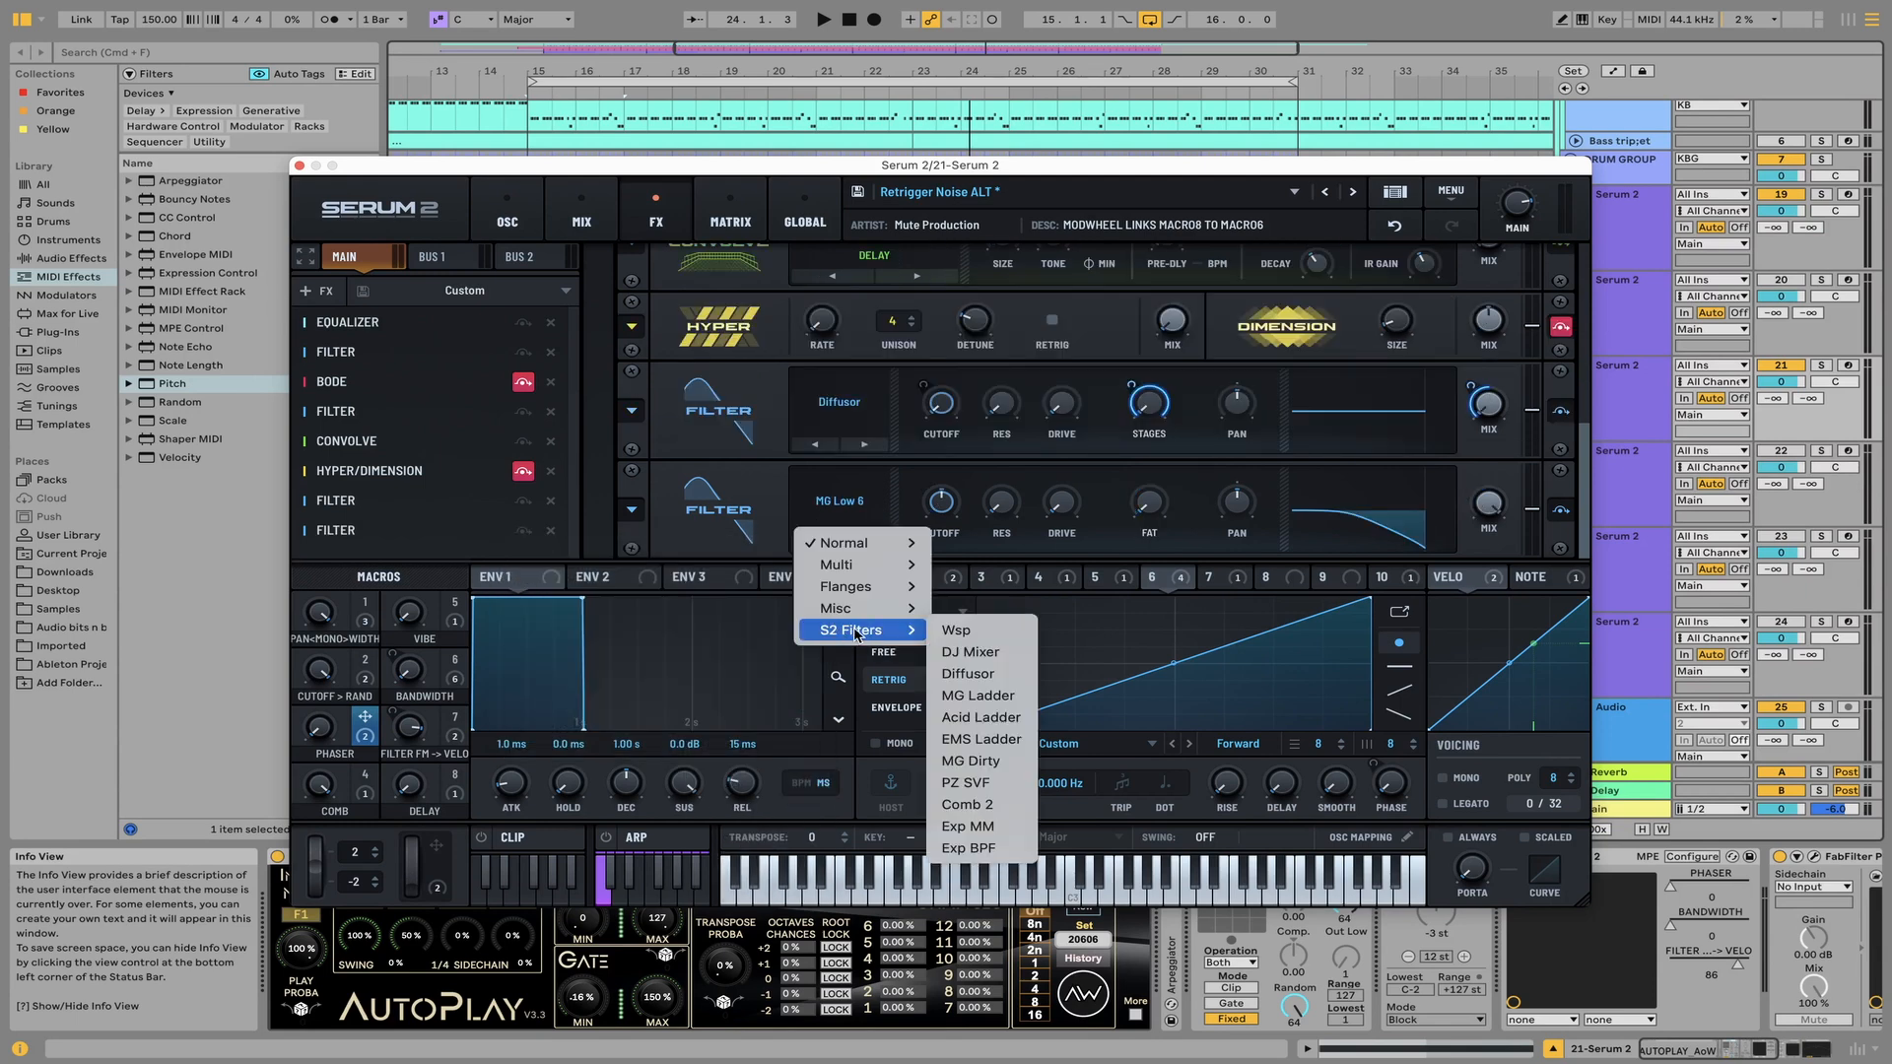
{"action": "left_click", "coordinate": [966, 676]}
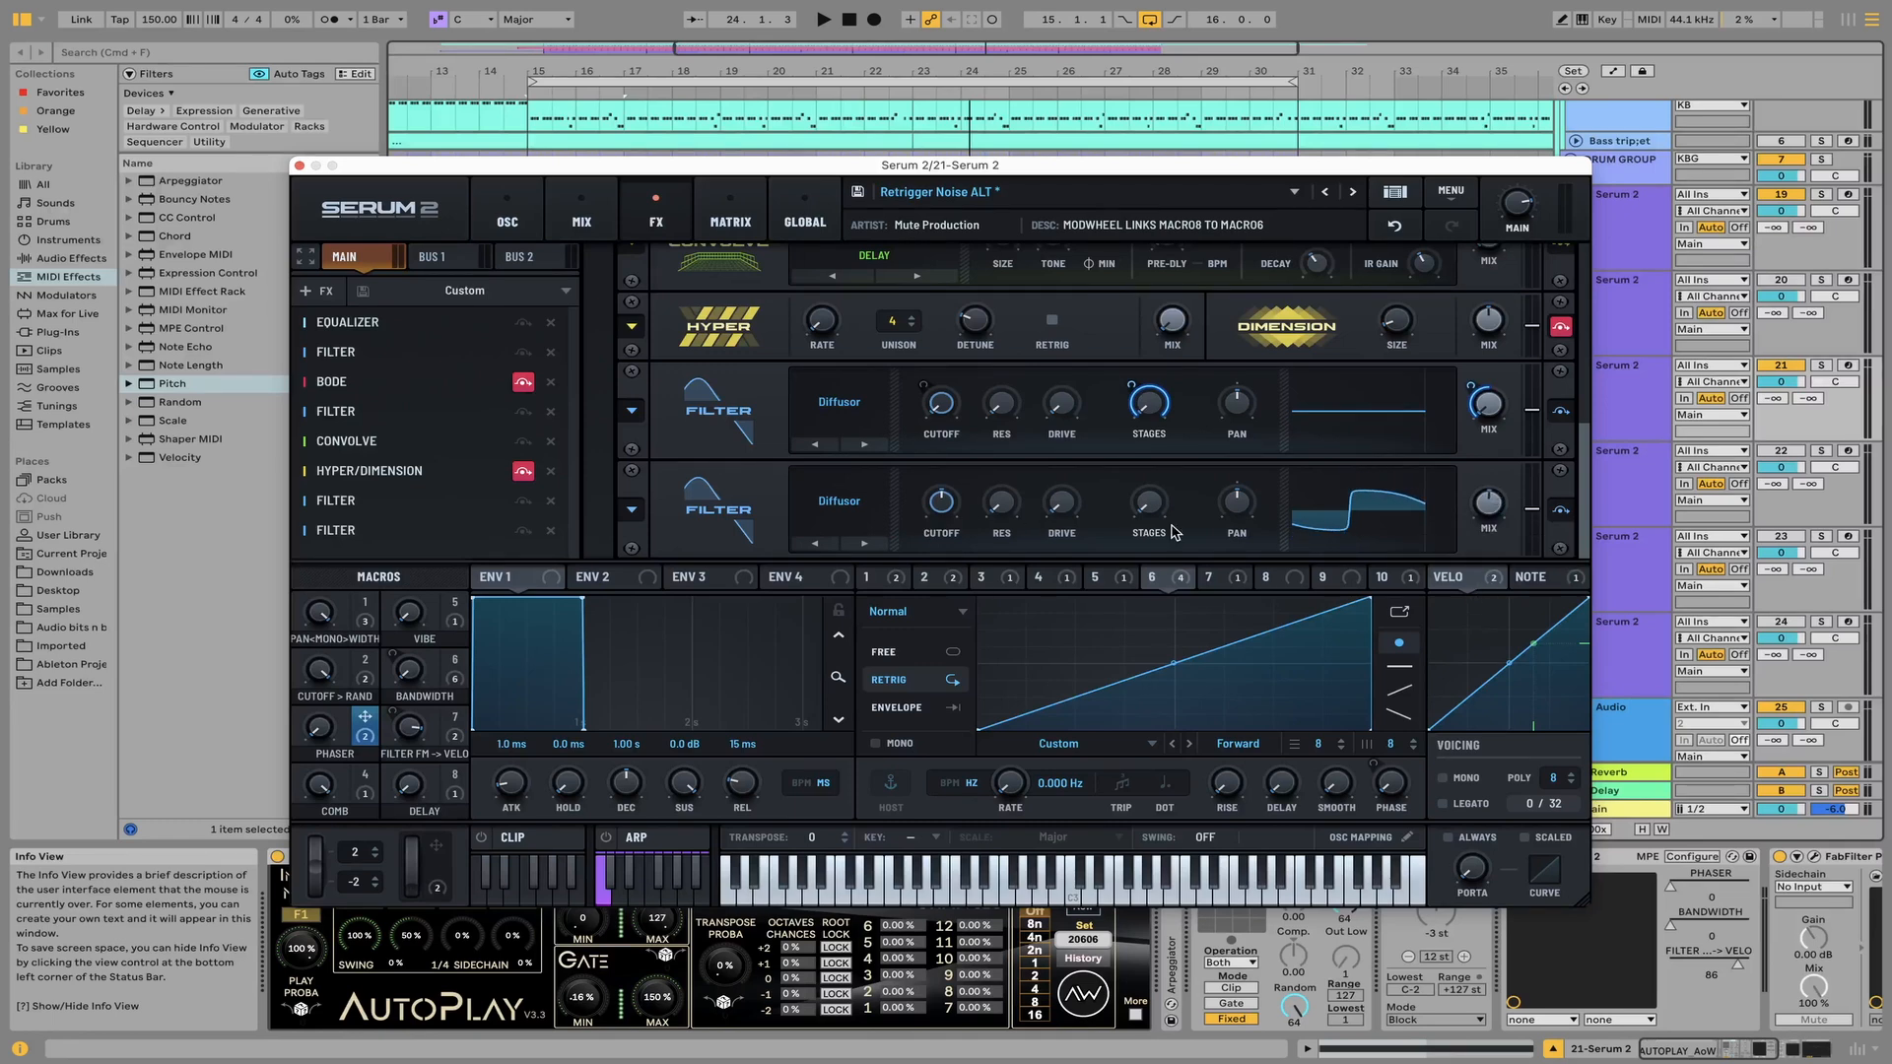
Lower the new Diffusor filter's cutoff, raise its Stages, and audition cutoff movements during playback
{"action": "left_click_drag", "start_coordinate": [944, 503], "coordinate": [932, 564]}
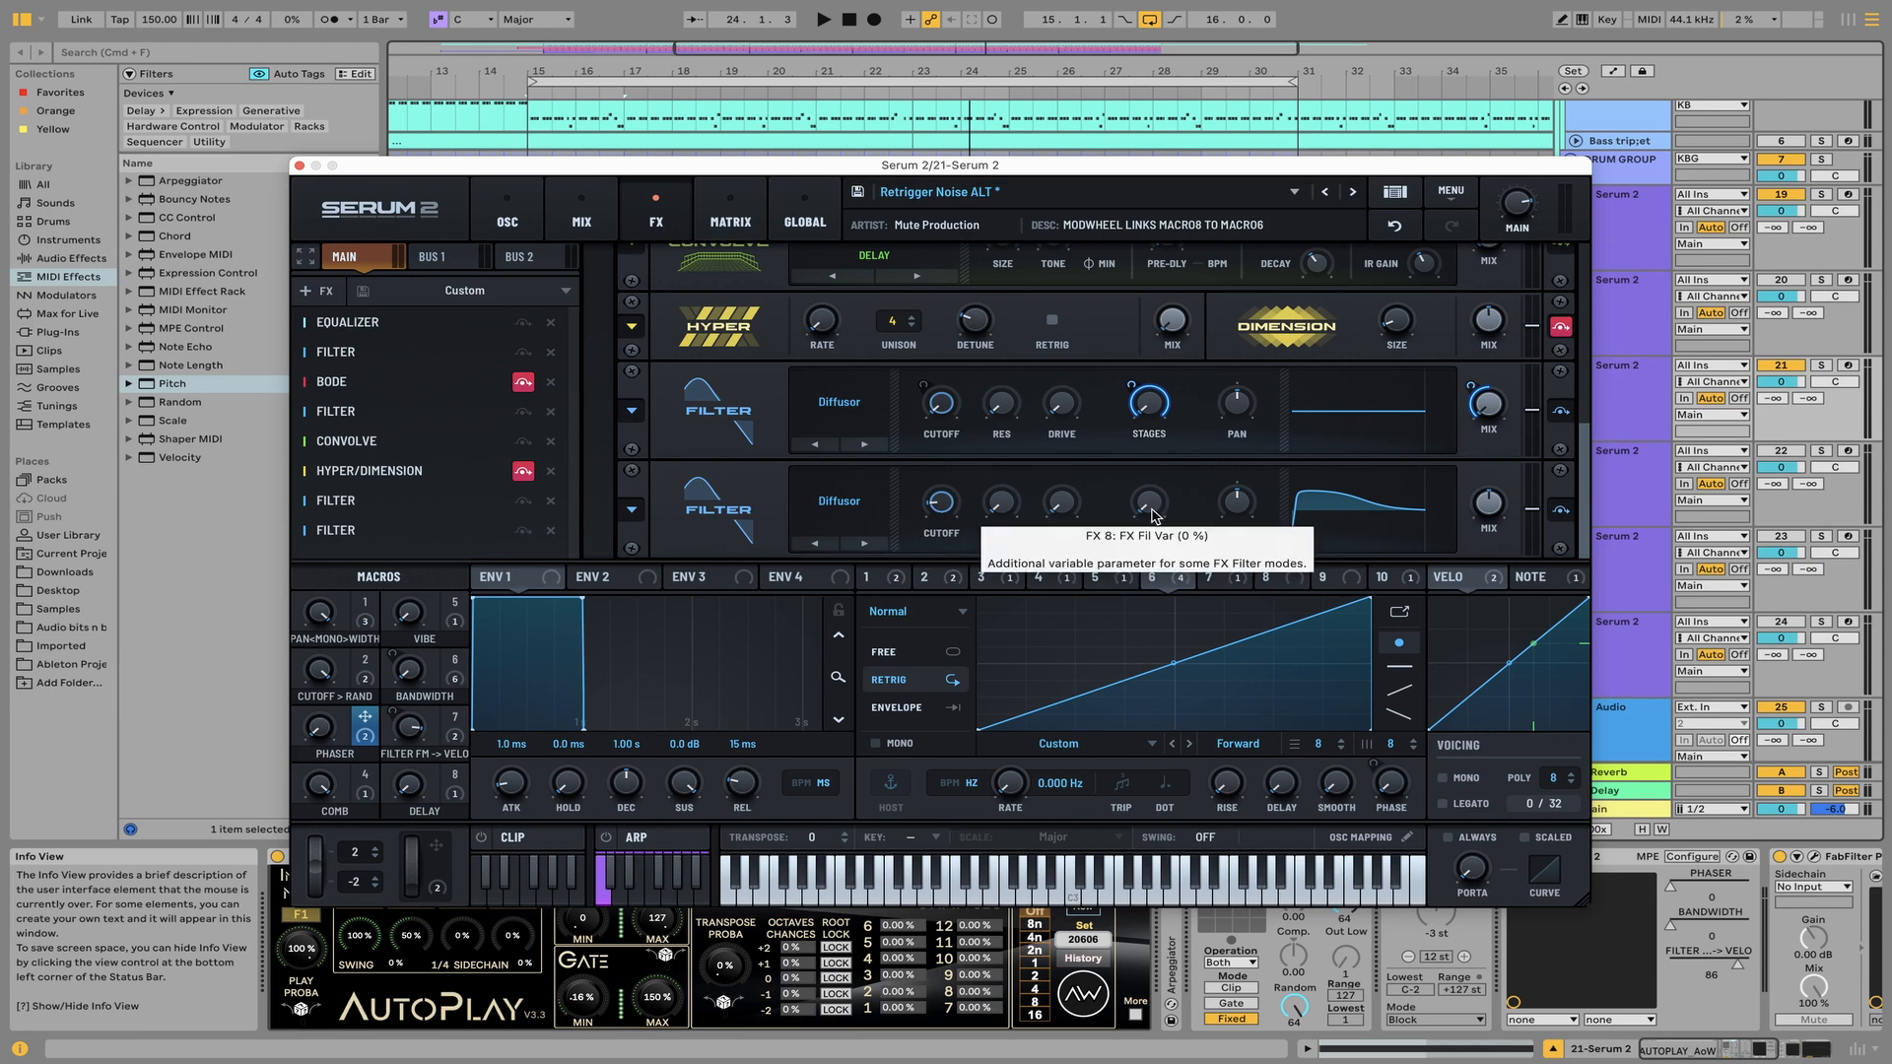
{"action": "left_click_drag", "start_coordinate": [1151, 508], "coordinate": [1156, 510]}
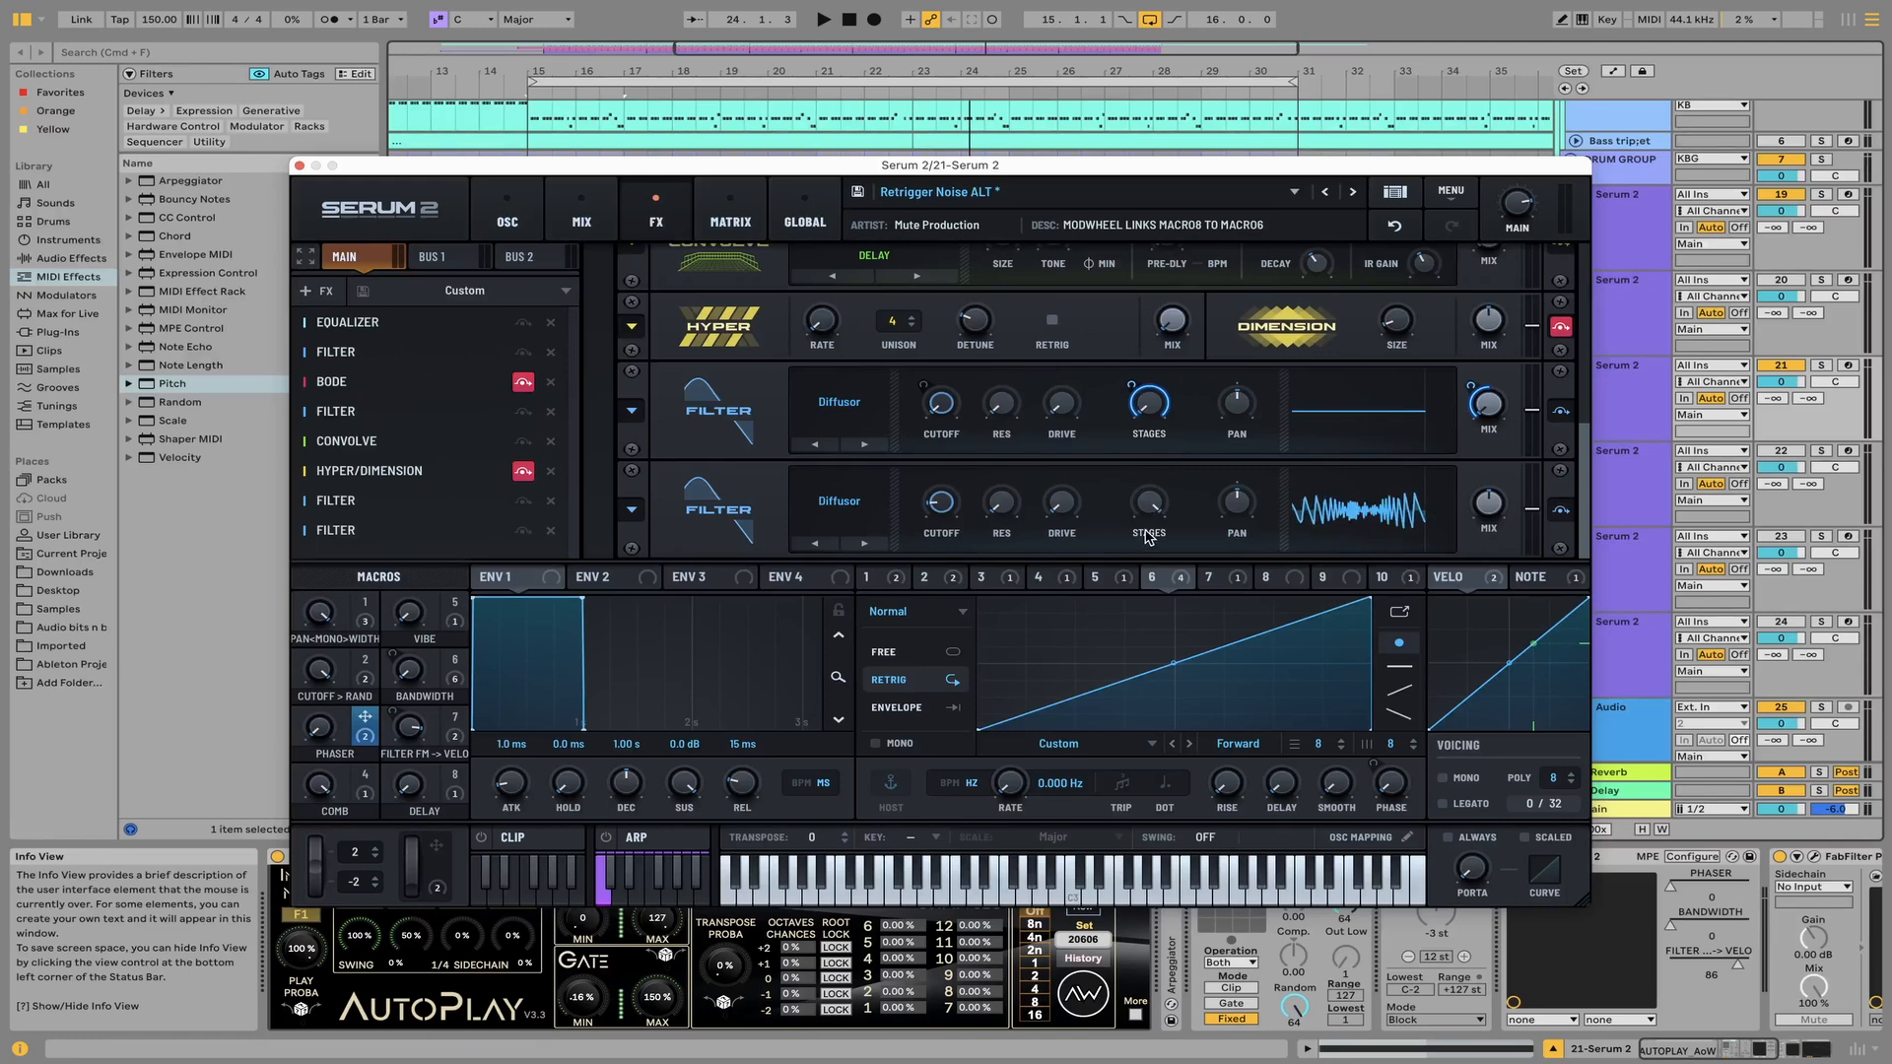
{"action": "key", "text": "space"}
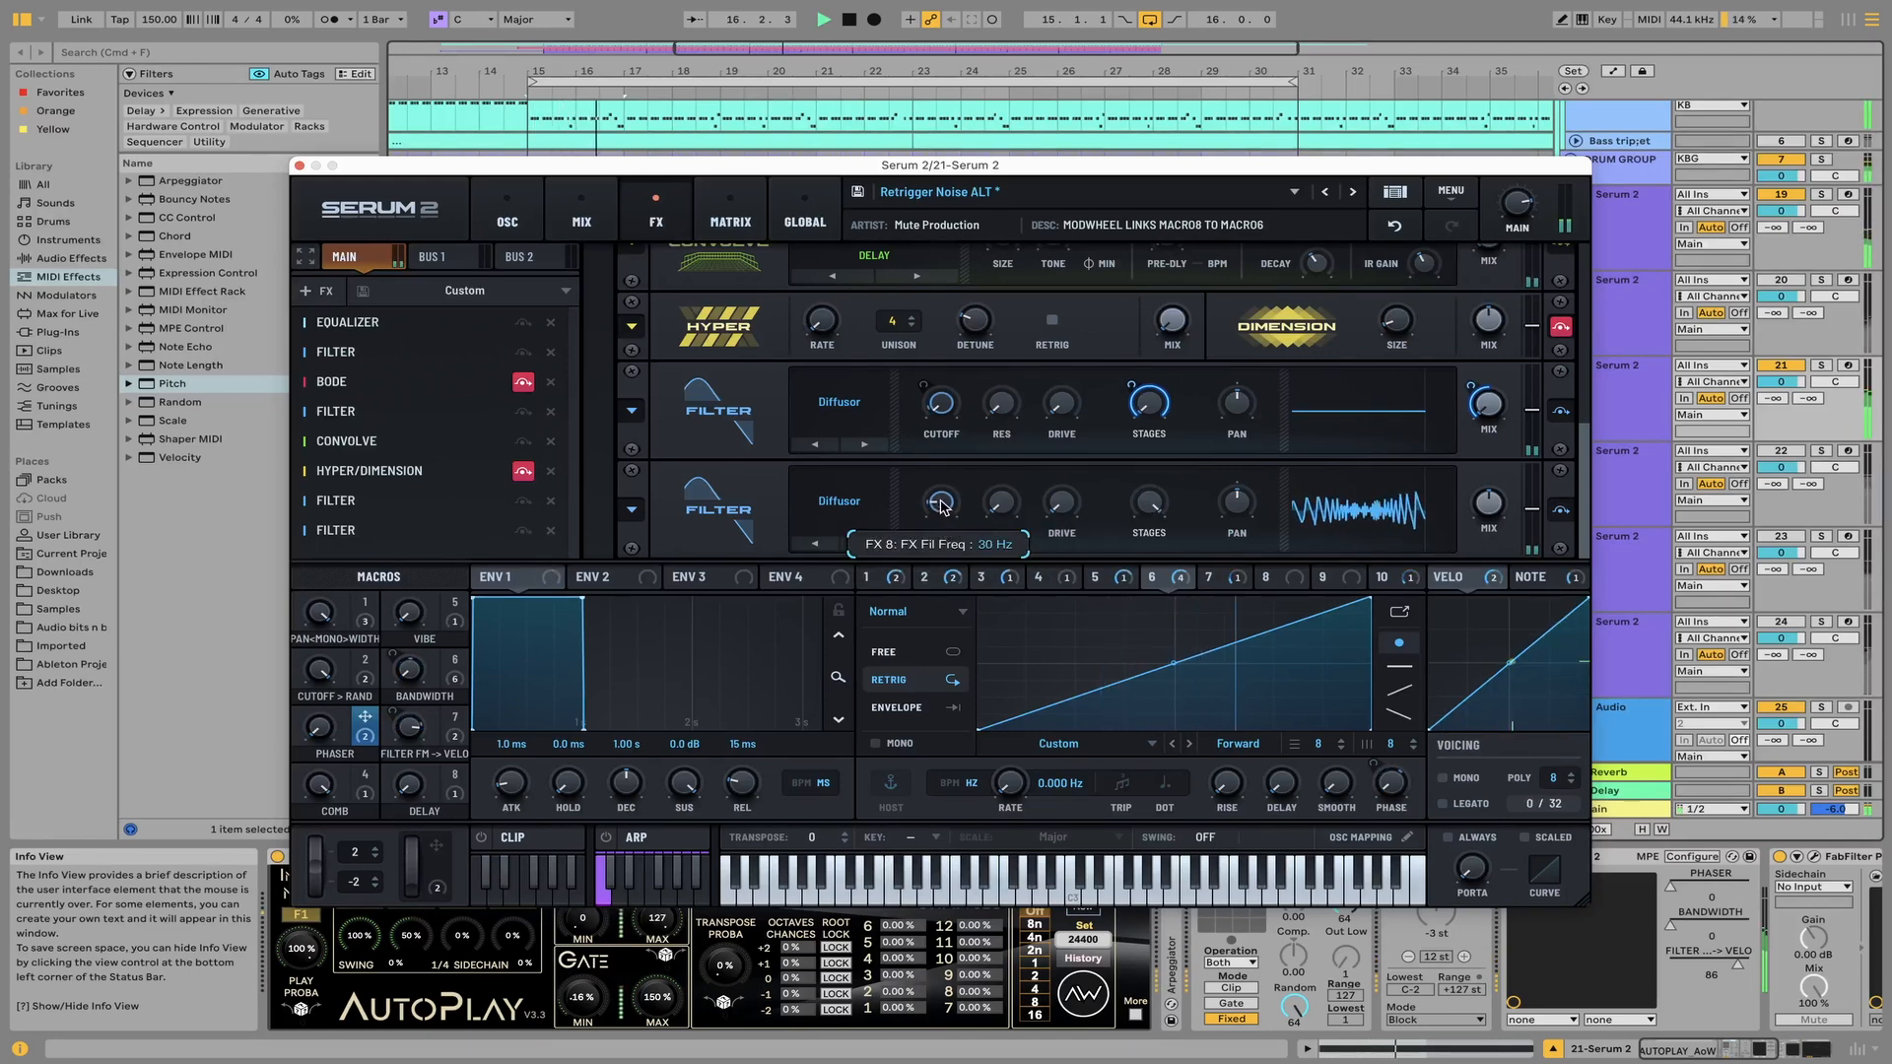
{"action": "left_click_drag", "start_coordinate": [941, 517], "coordinate": [943, 492]}
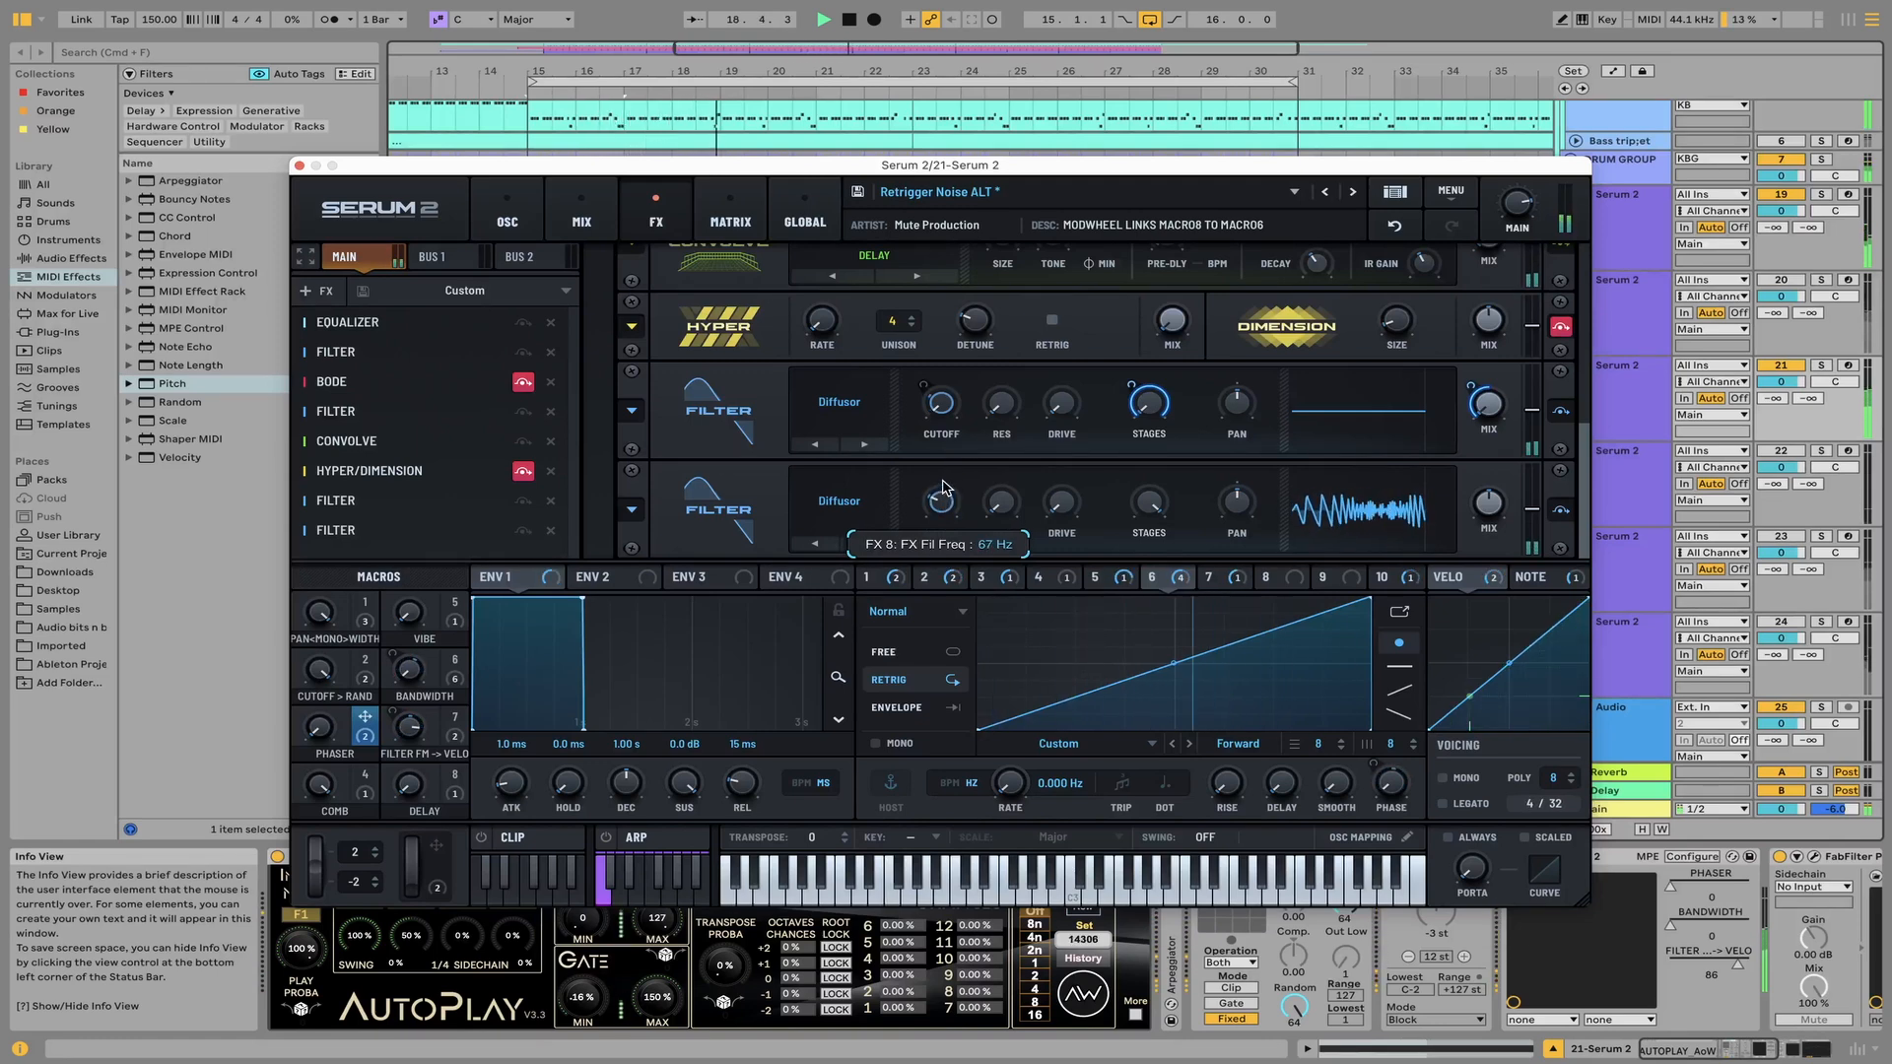
{"action": "mouse_move", "coordinate": [944, 493]}
{"action": "left_mouse_down"}
{"action": "mouse_move", "coordinate": [953, 456]}
{"action": "mouse_move", "coordinate": [953, 505]}
{"action": "left_mouse_up"}
{"action": "key", "text": "space"}
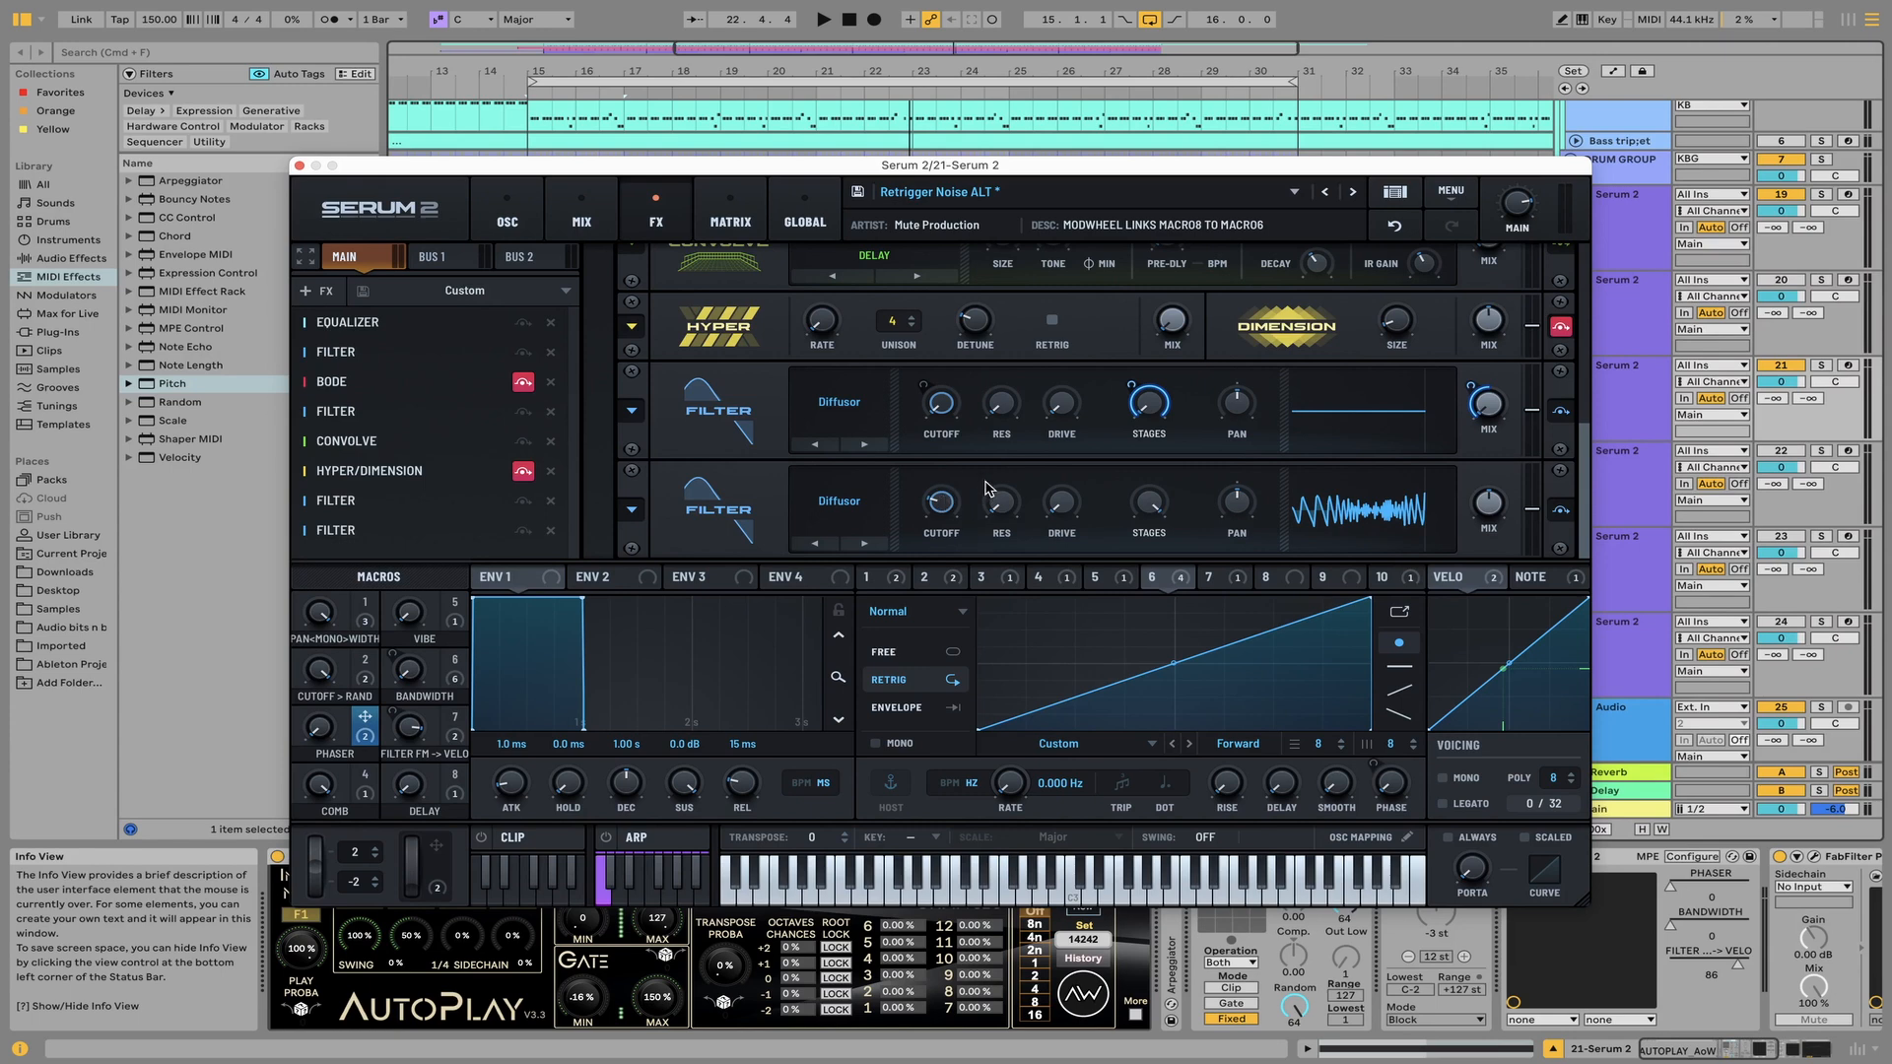
Remove all modulation destinations from Macro 3
{"action": "right_click", "coordinate": [363, 729]}
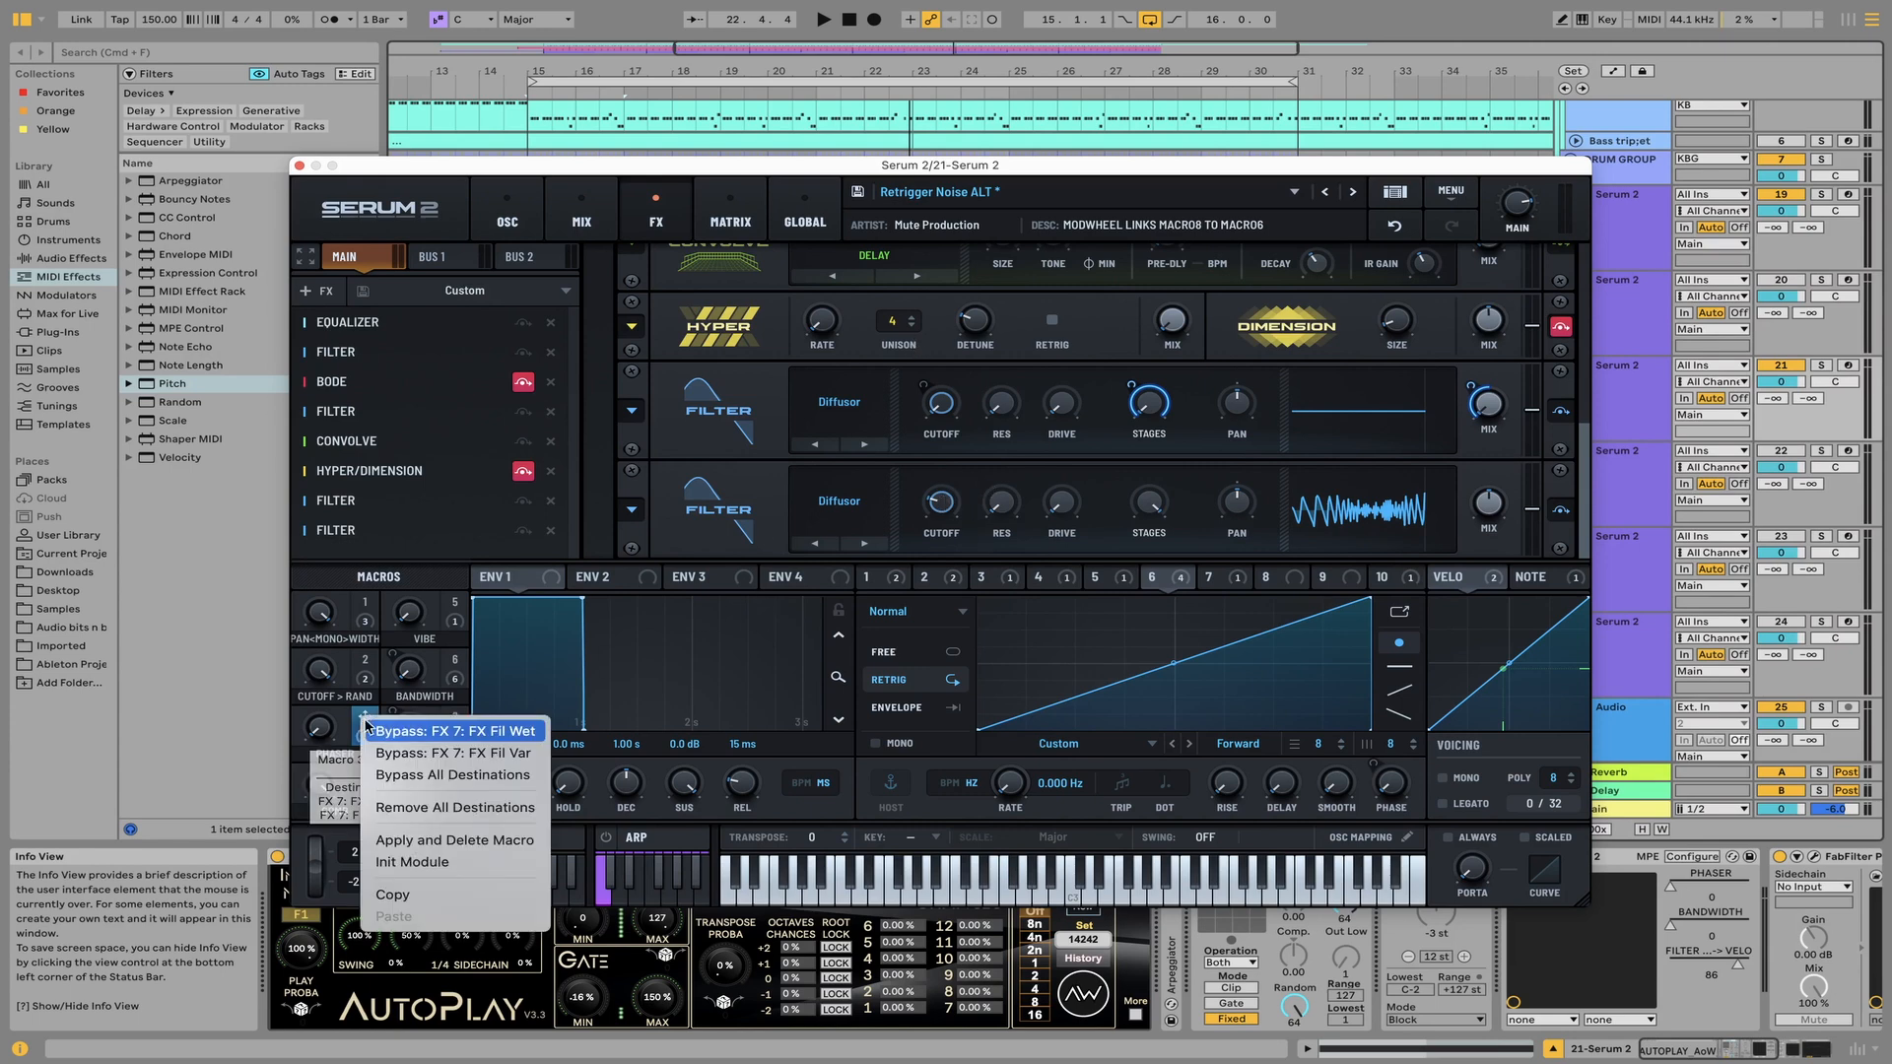
{"action": "left_click", "coordinate": [406, 810]}
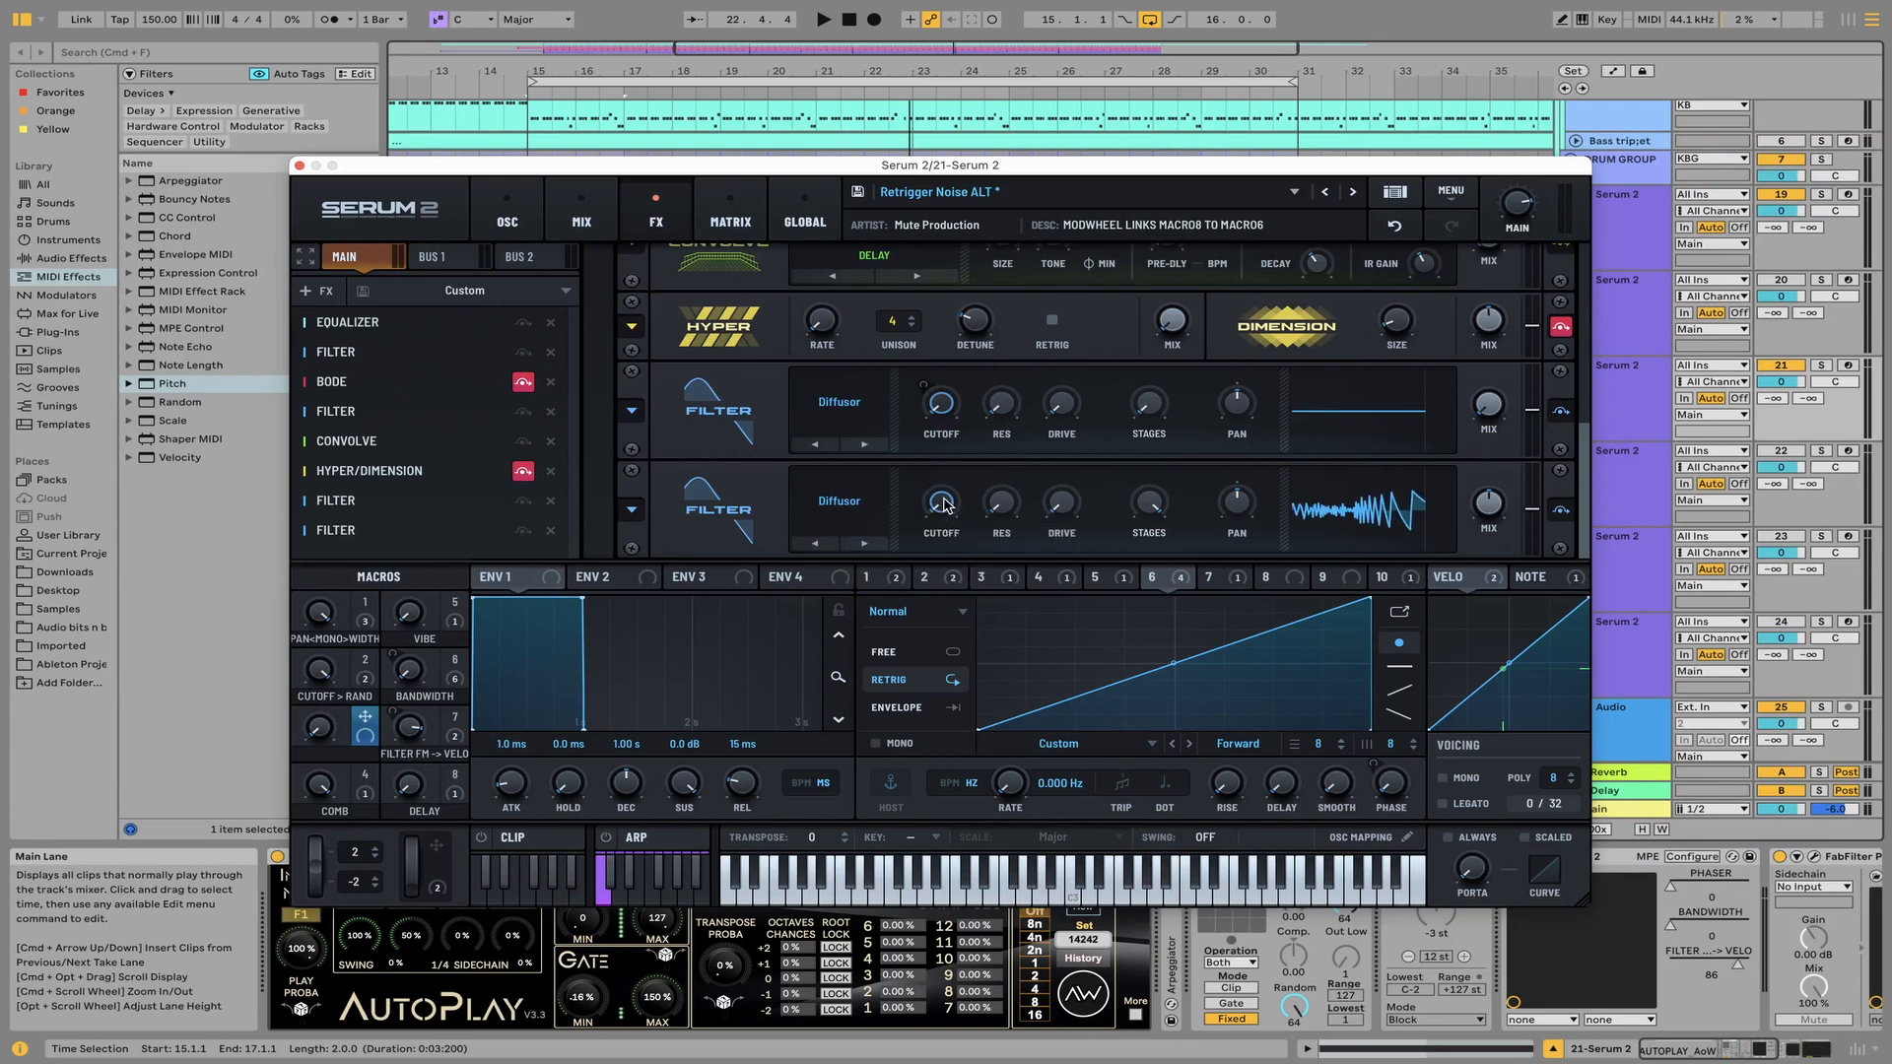
Assign LFO 9 to the last Diffusor filter's cutoff at about 47% depth, running in Free mode at an 8 bar rate
{"action": "left_click", "coordinate": [1267, 589]}
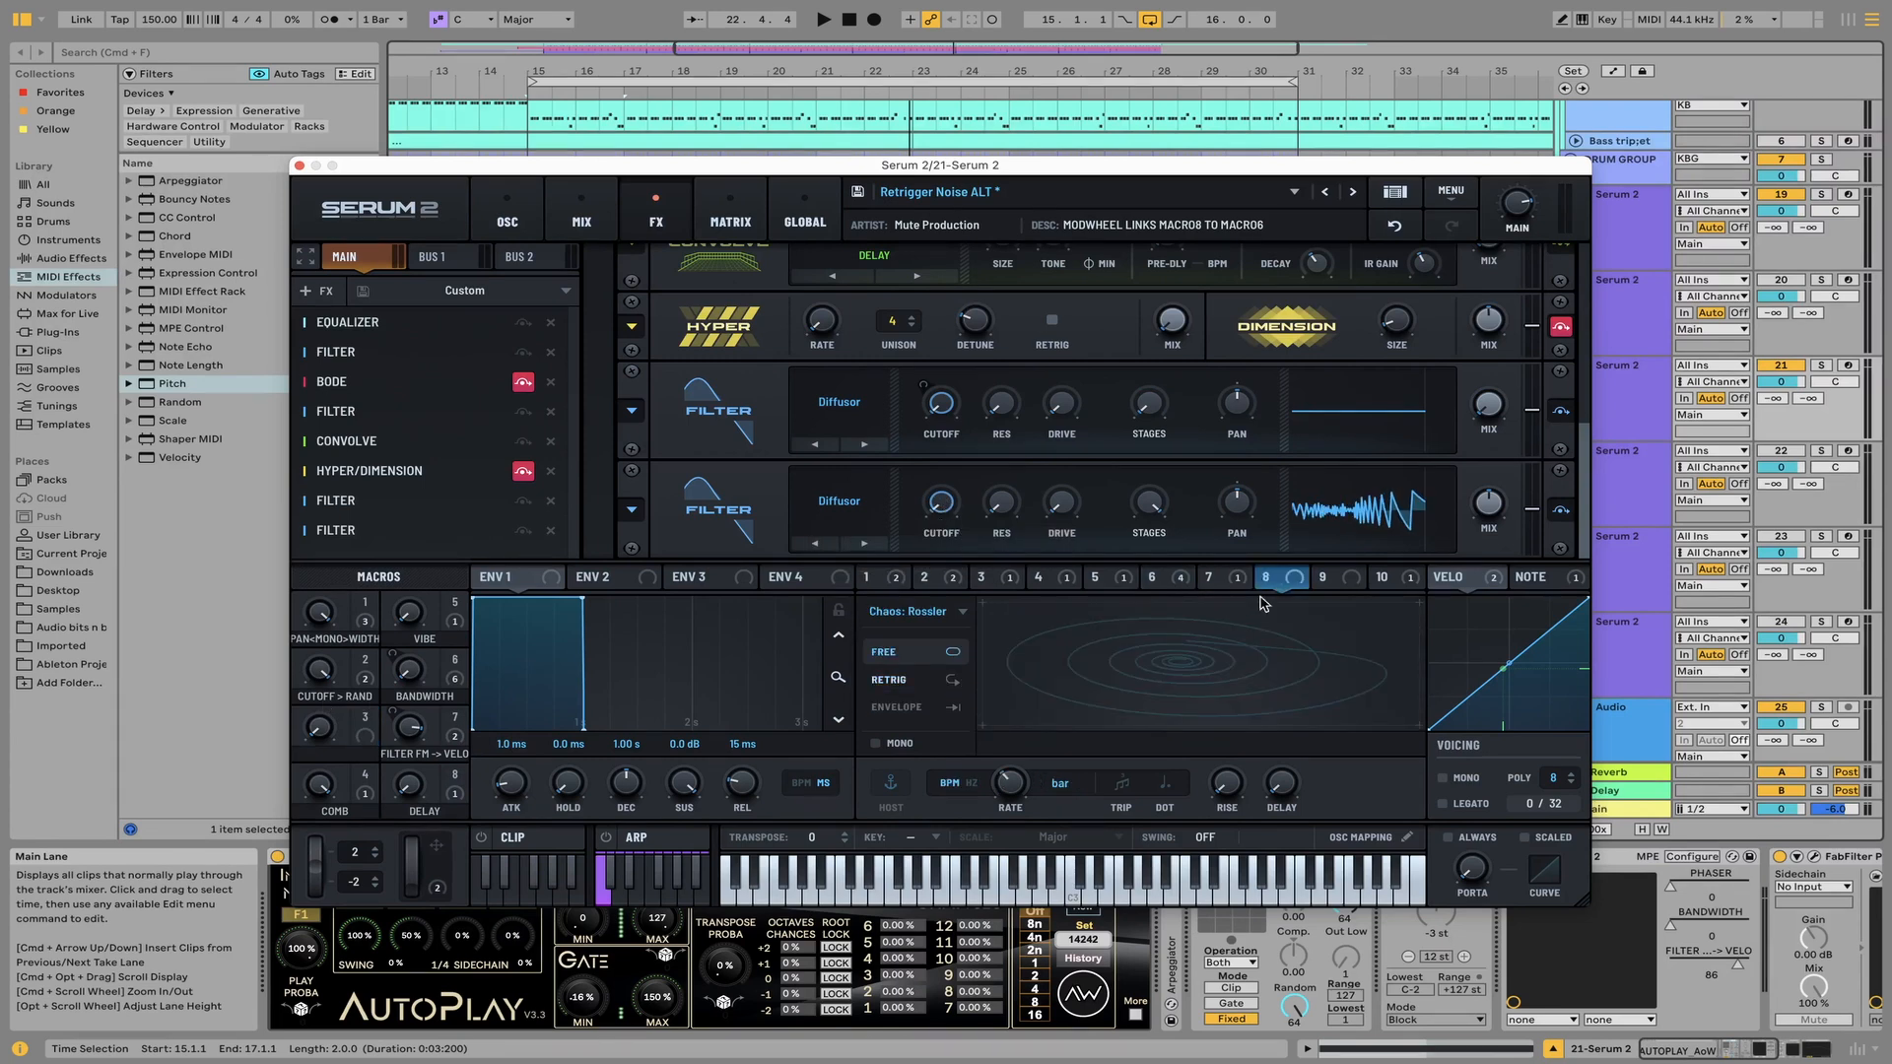
{"action": "left_click", "coordinate": [1330, 589]}
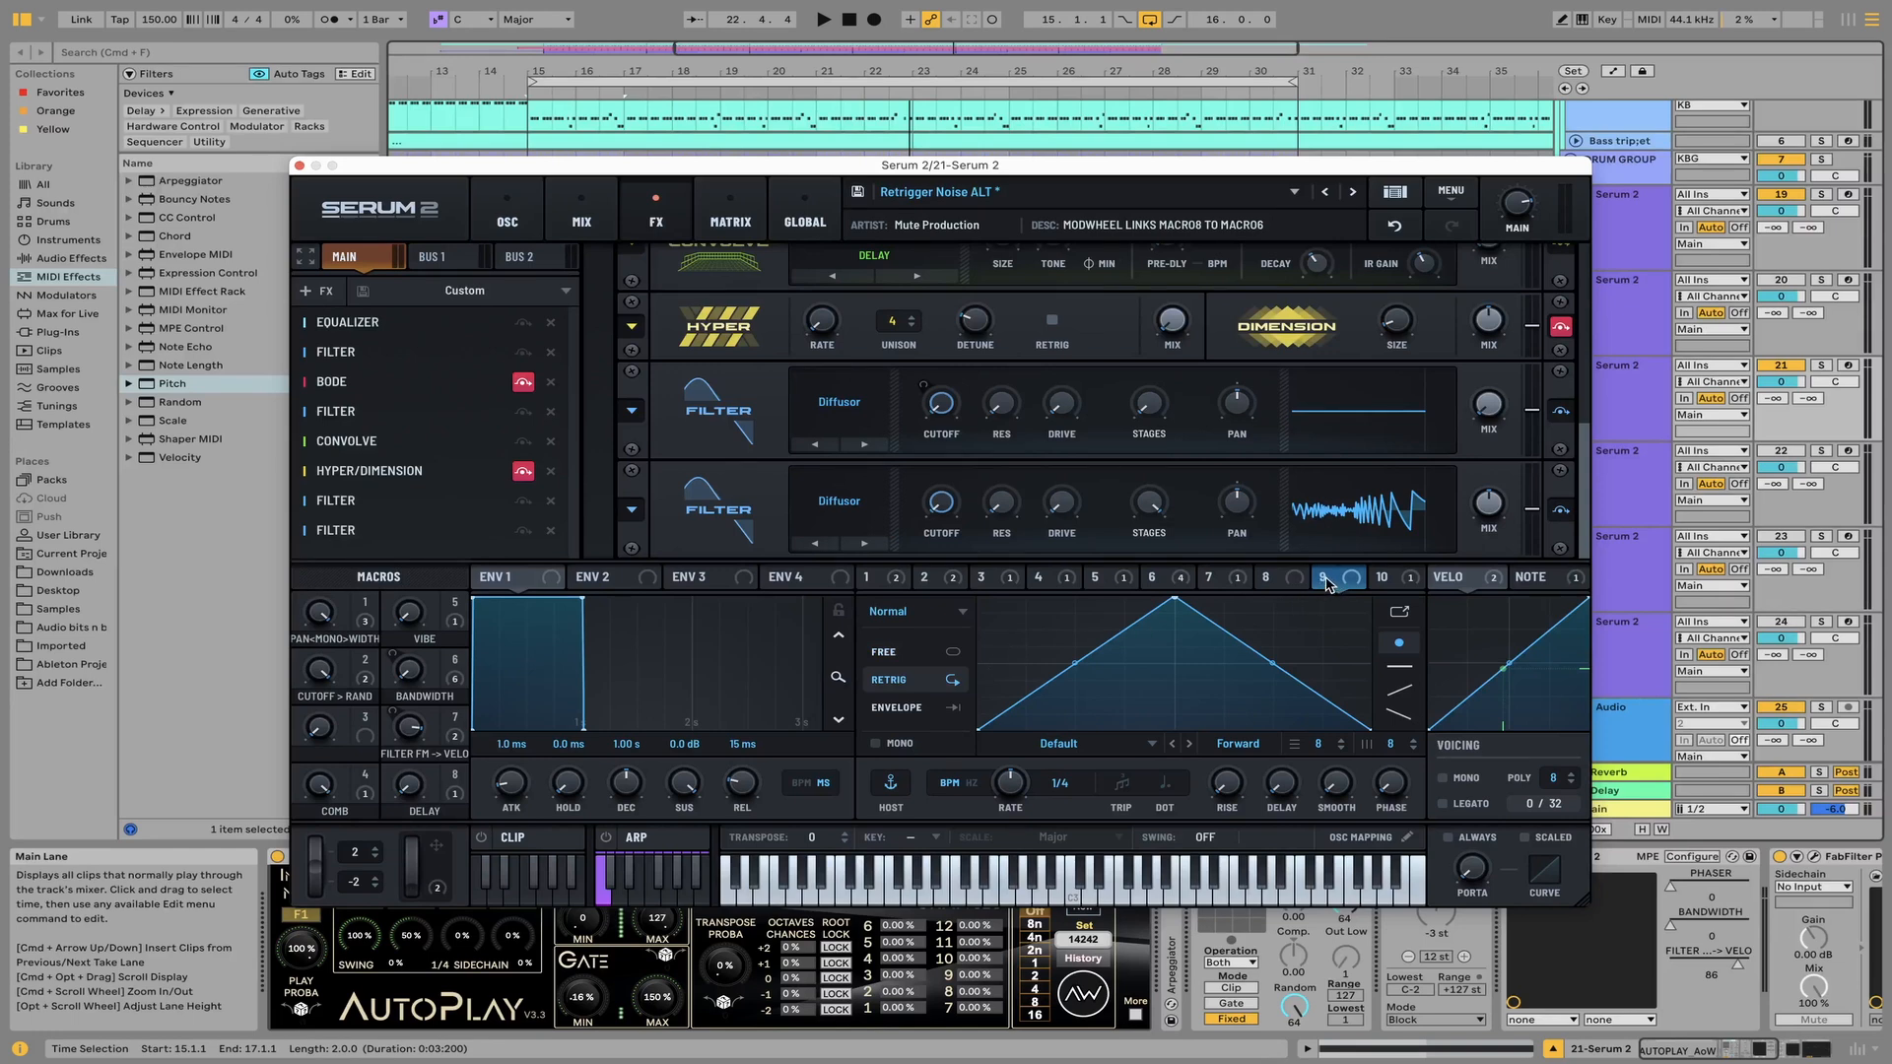
{"action": "left_click_drag", "start_coordinate": [1351, 578], "coordinate": [945, 508]}
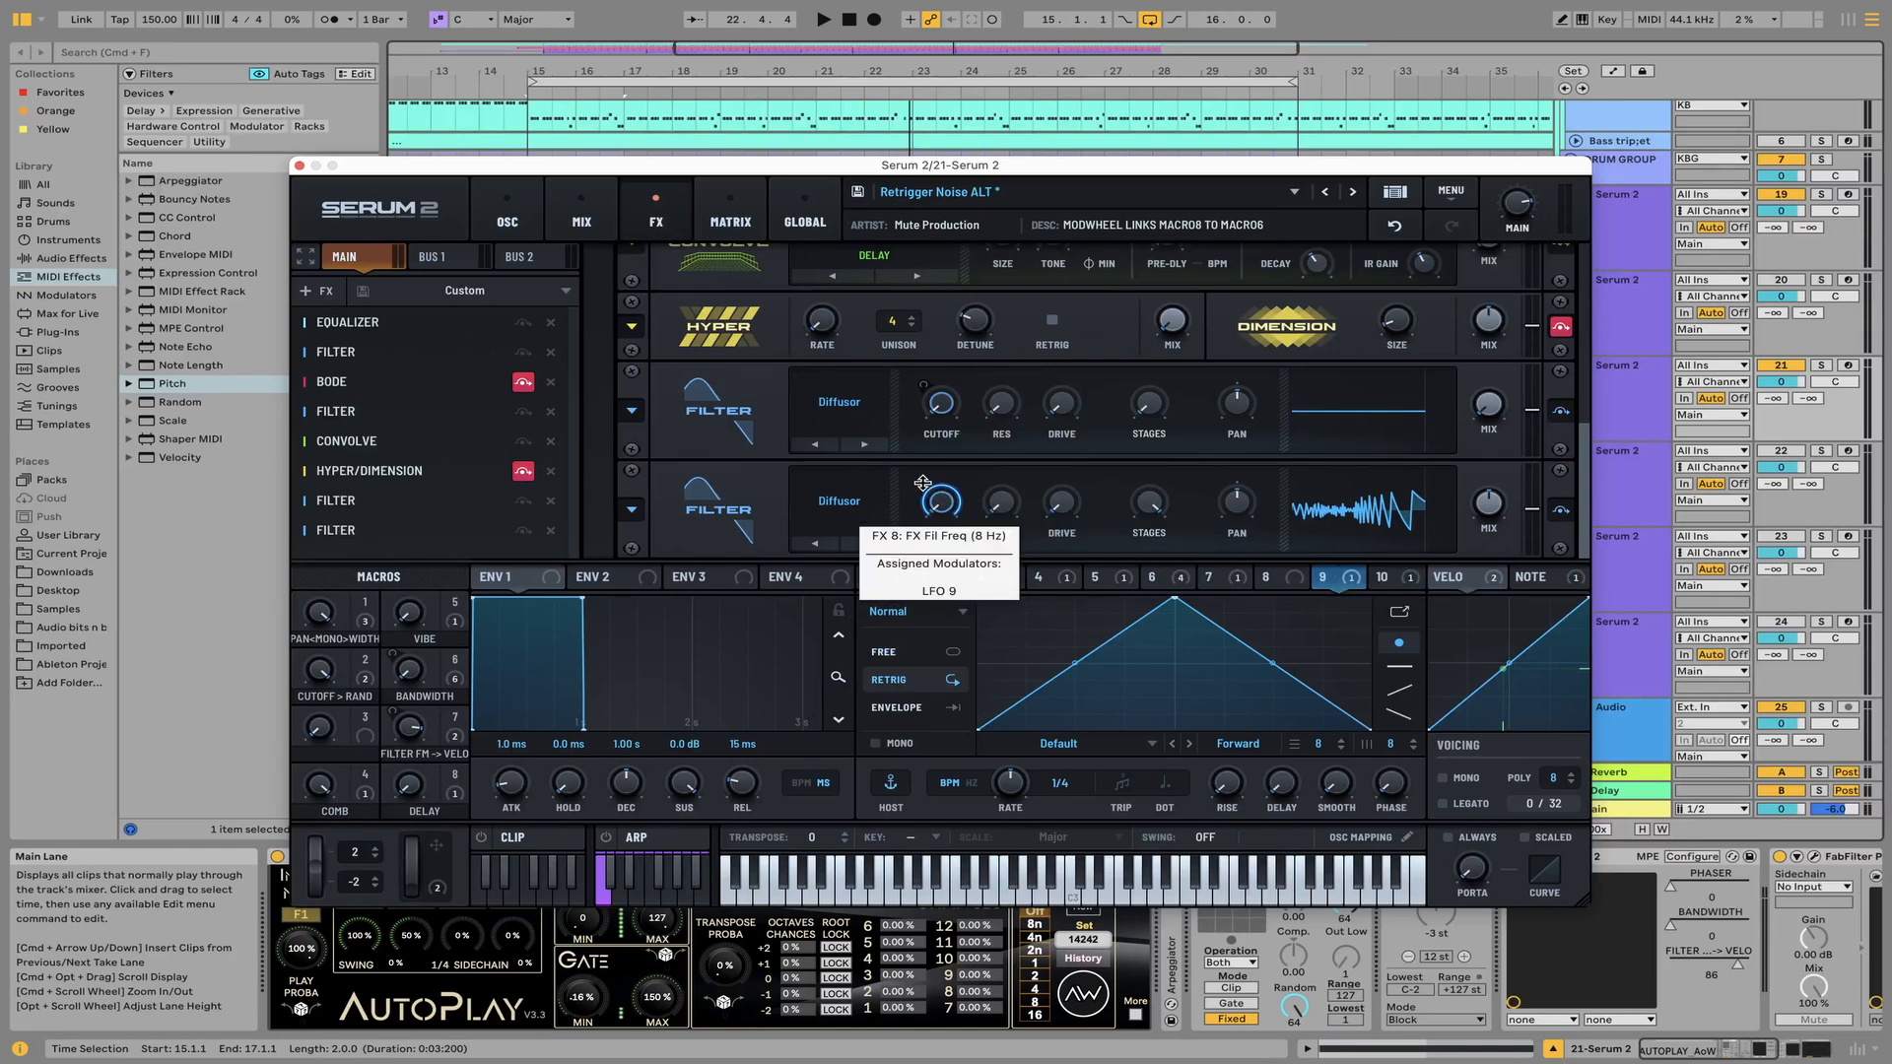
{"action": "left_click_drag", "start_coordinate": [923, 484], "coordinate": [911, 518]}
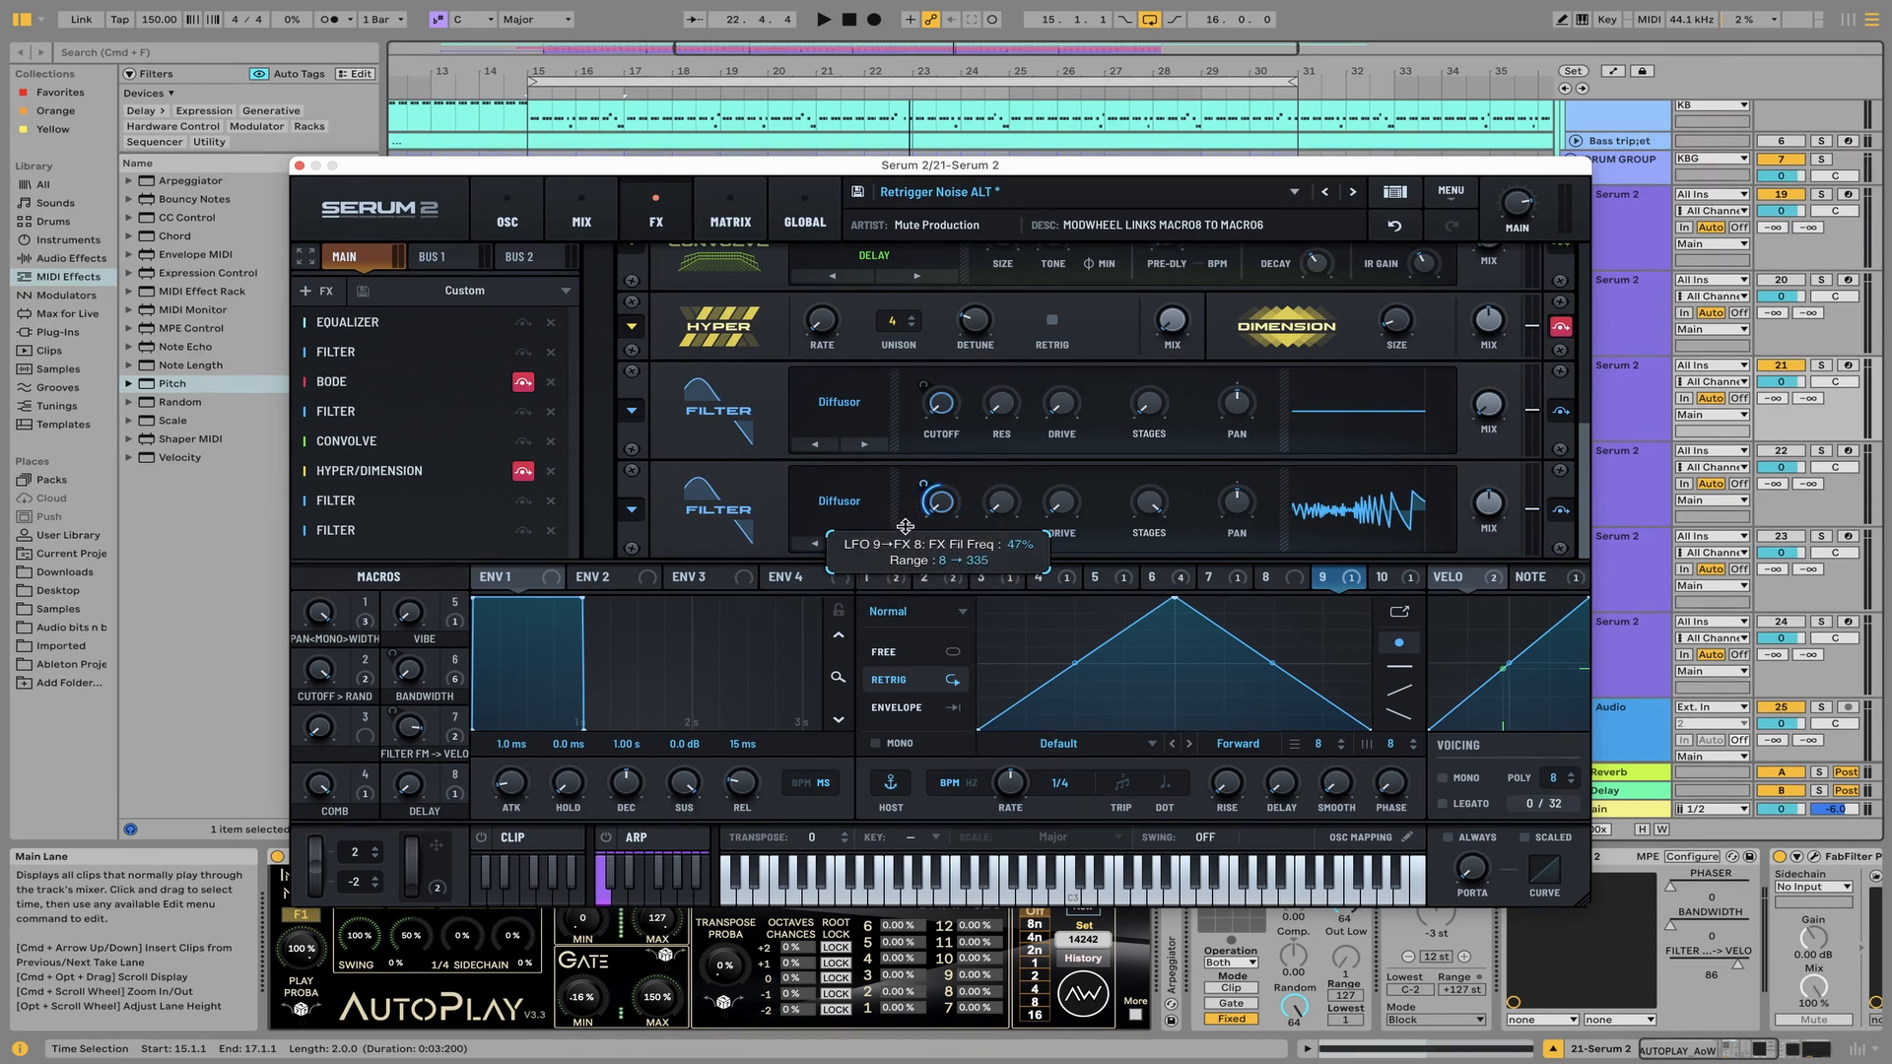
{"action": "left_click_drag", "start_coordinate": [904, 526], "coordinate": [907, 522]}
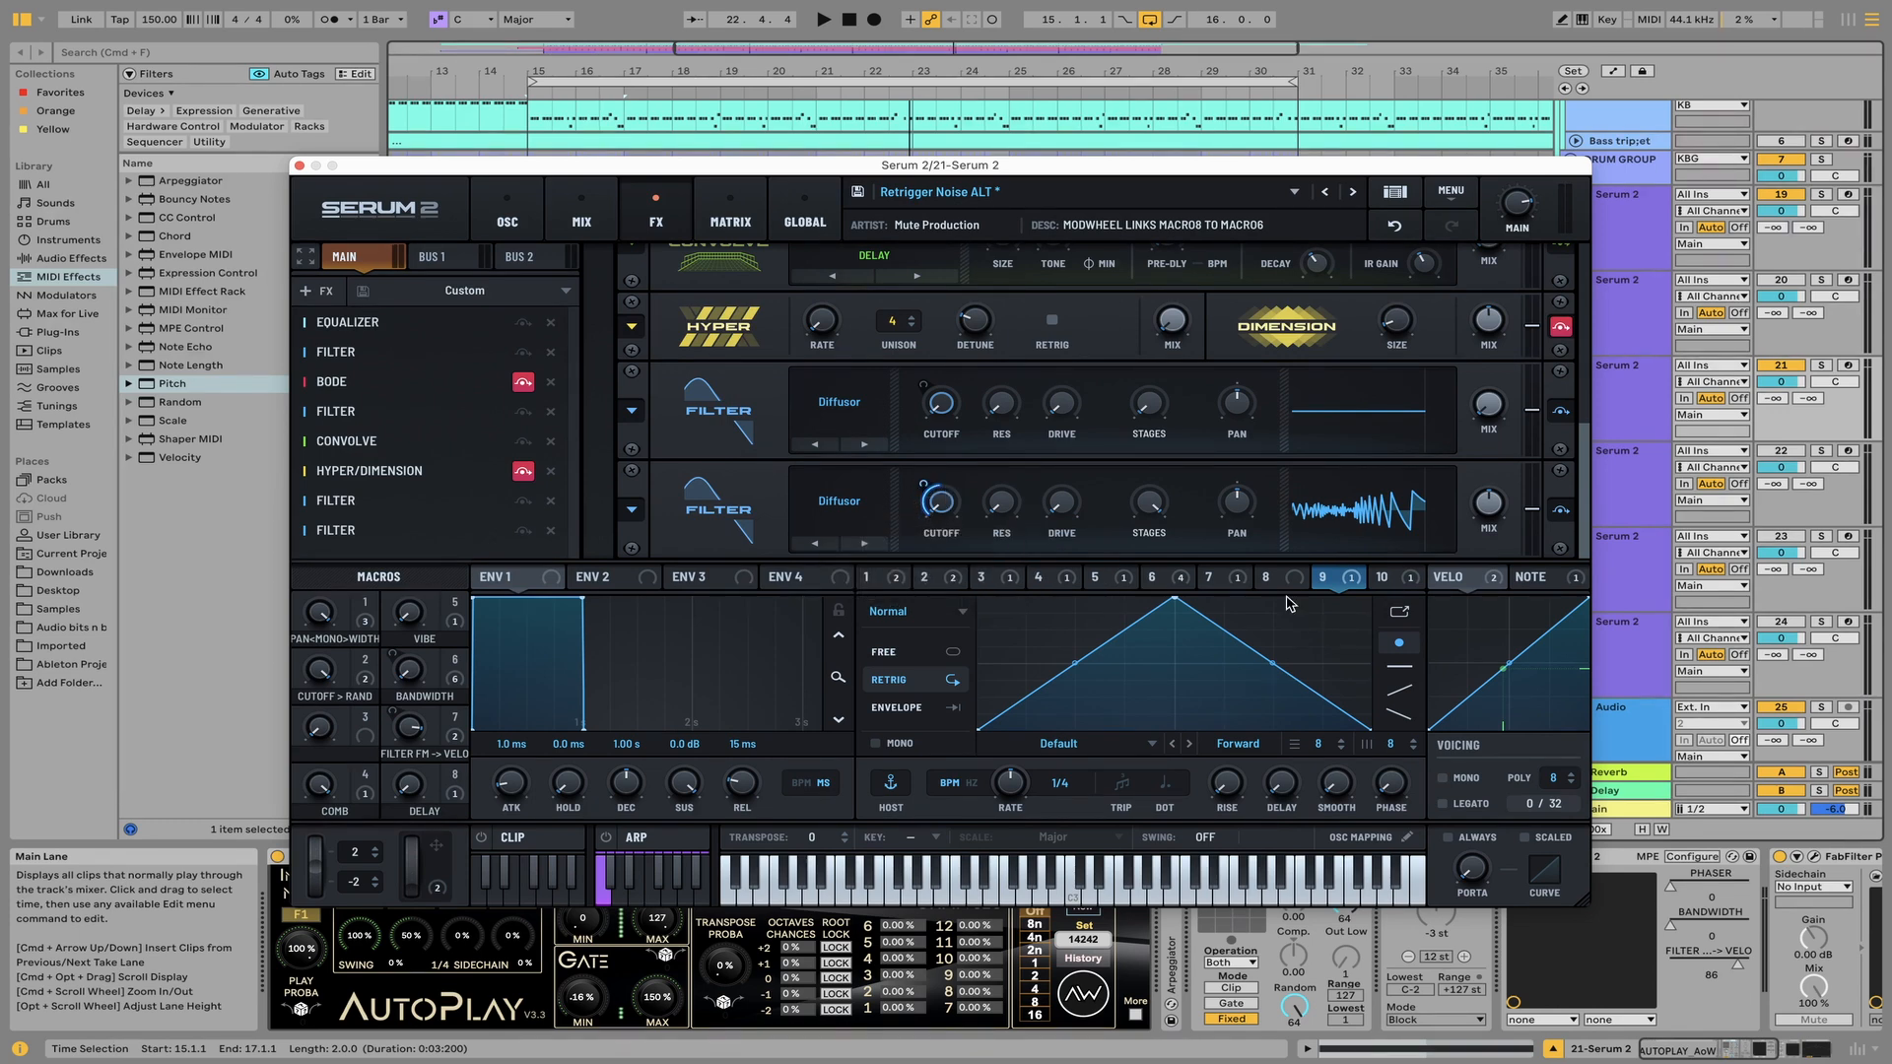
{"action": "left_click", "coordinate": [929, 654]}
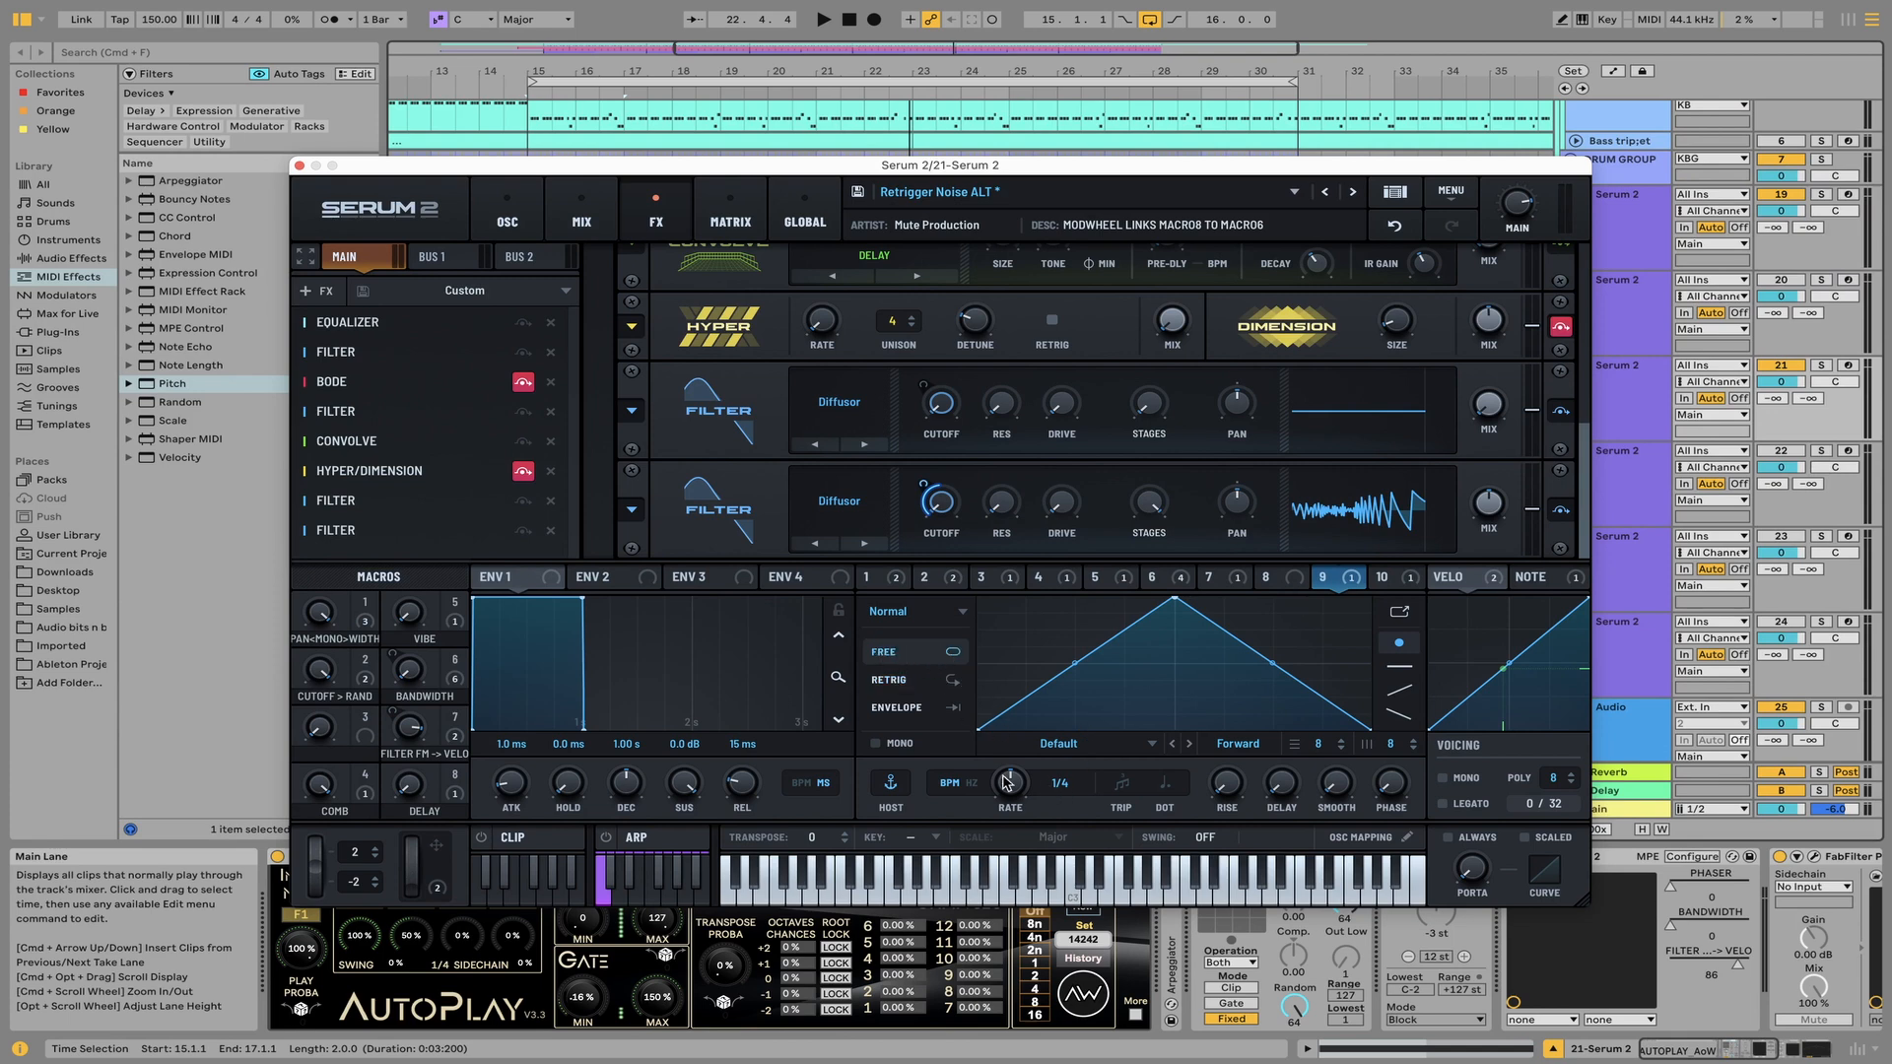
{"action": "left_click_drag", "start_coordinate": [1018, 796], "coordinate": [1000, 857]}
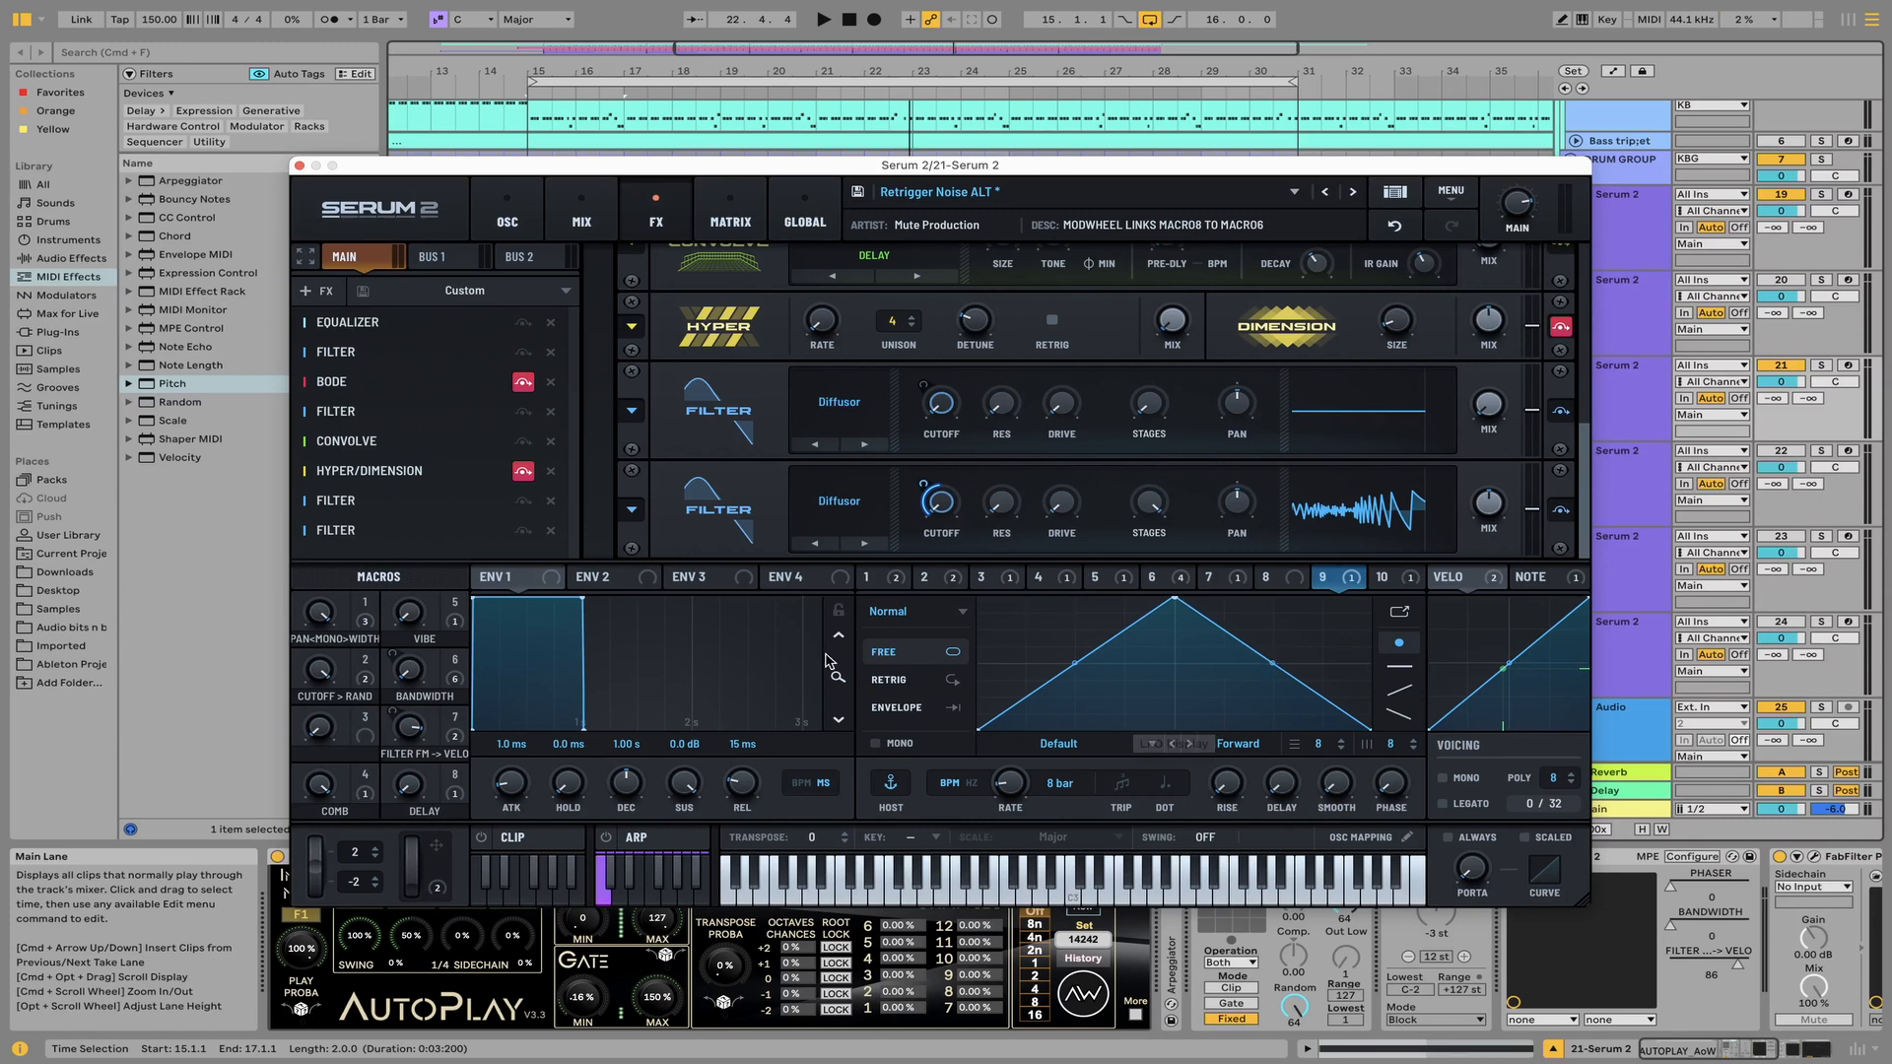
Assign Macro 3 to the last Diffusor filter's Mix and Stages, raising the Stages modulation amount
{"action": "left_click", "coordinate": [365, 737]}
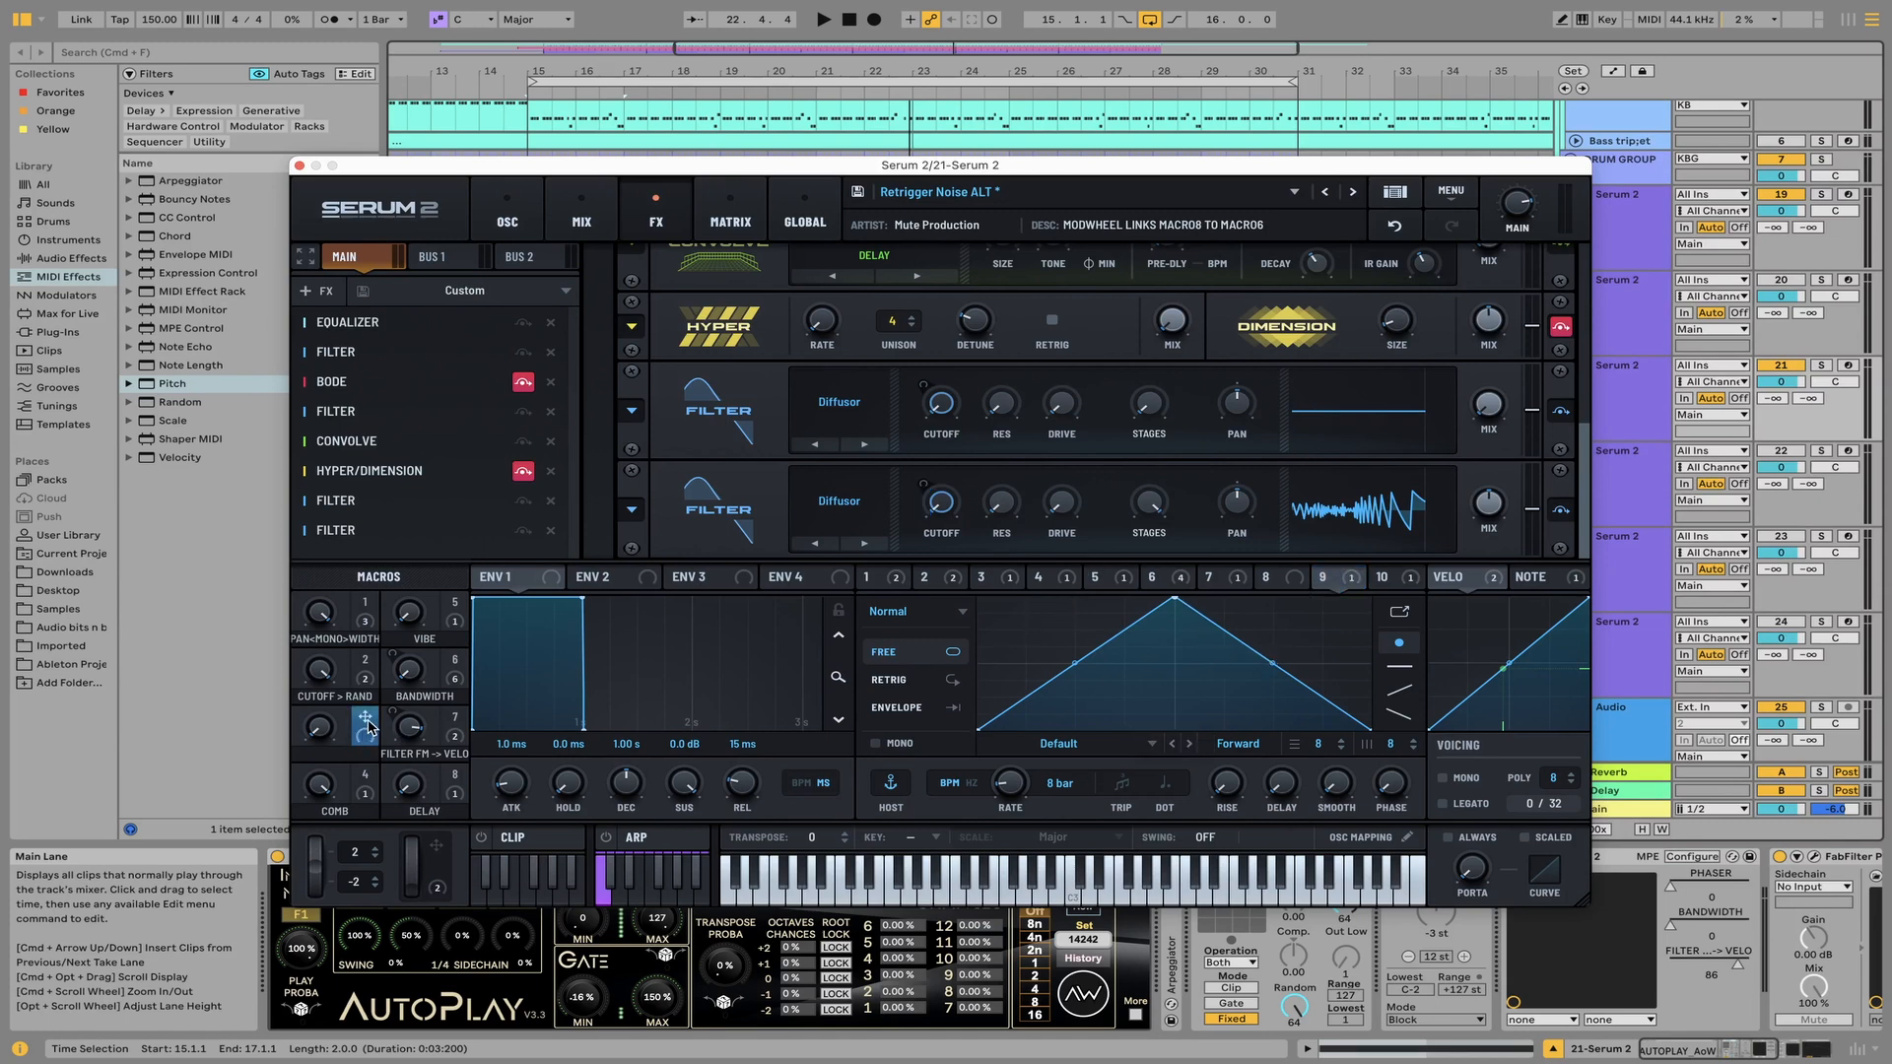
{"action": "left_click_drag", "start_coordinate": [369, 729], "coordinate": [1491, 643]}
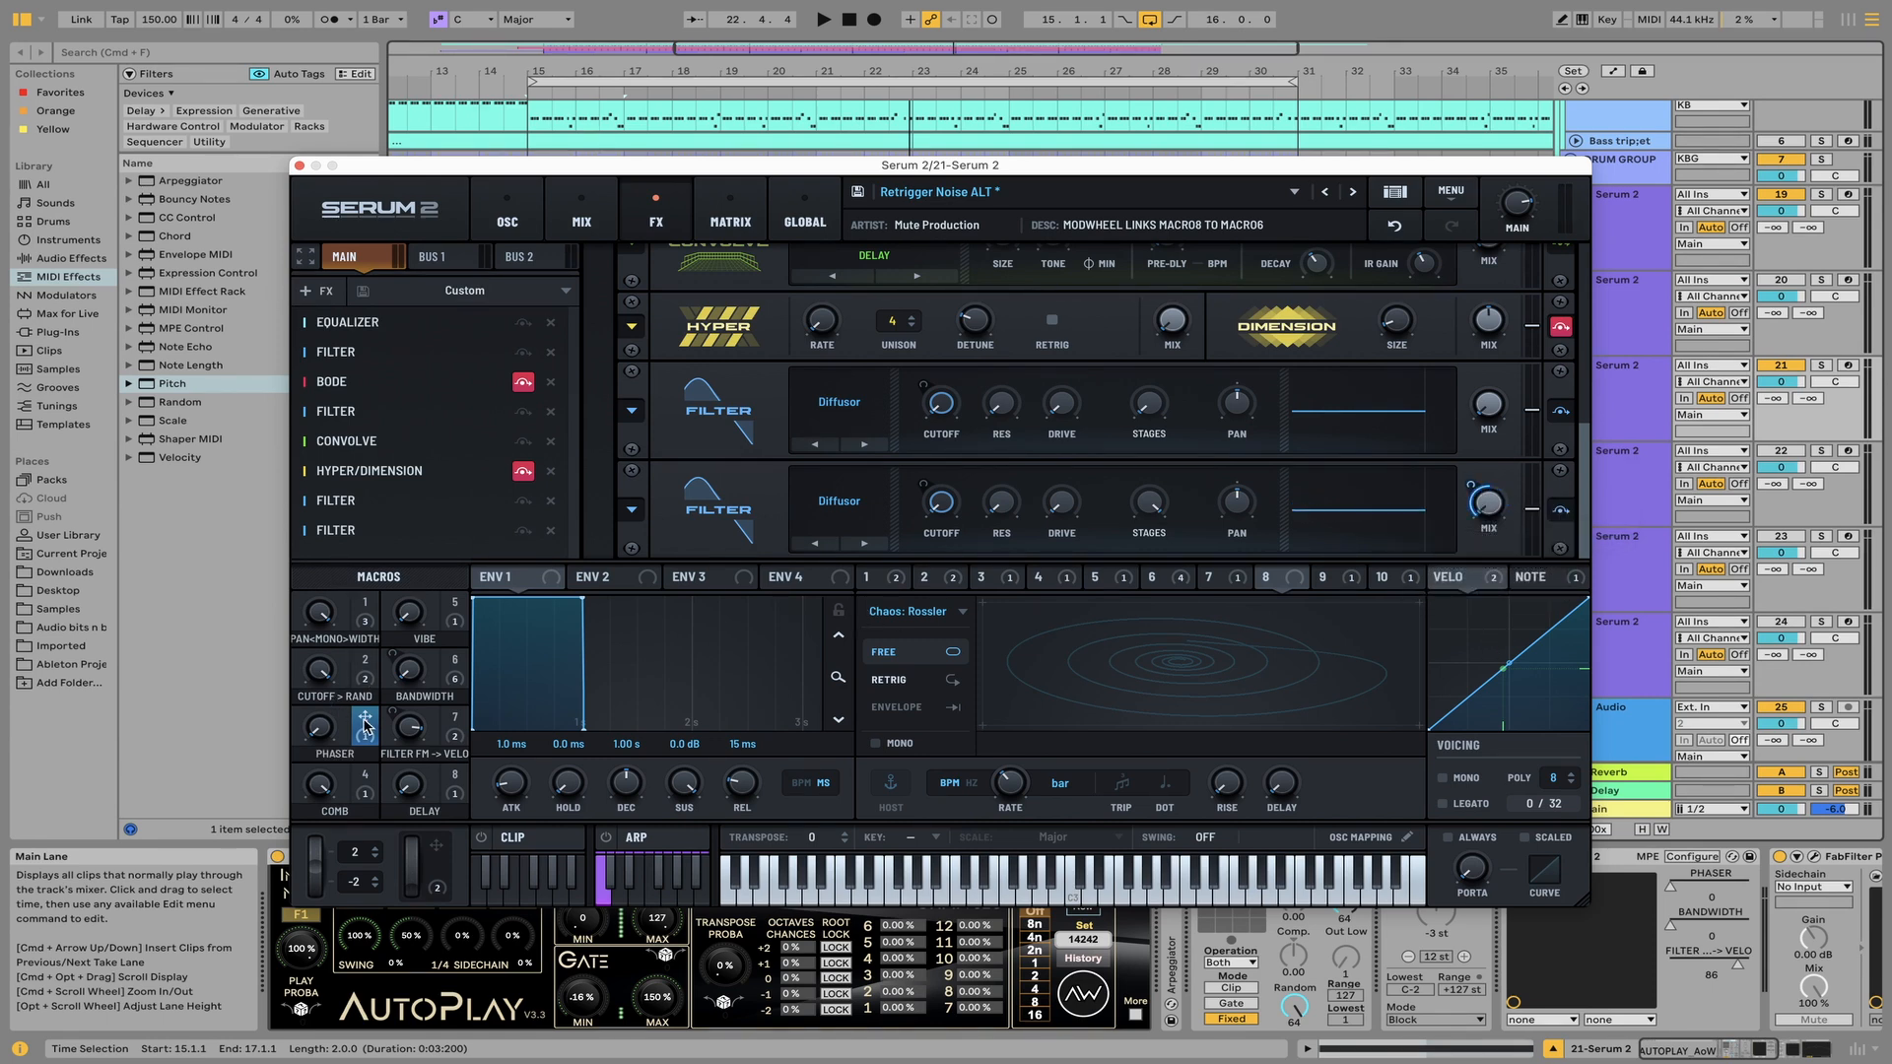
{"action": "left_click_drag", "start_coordinate": [1094, 577], "coordinate": [1132, 751]}
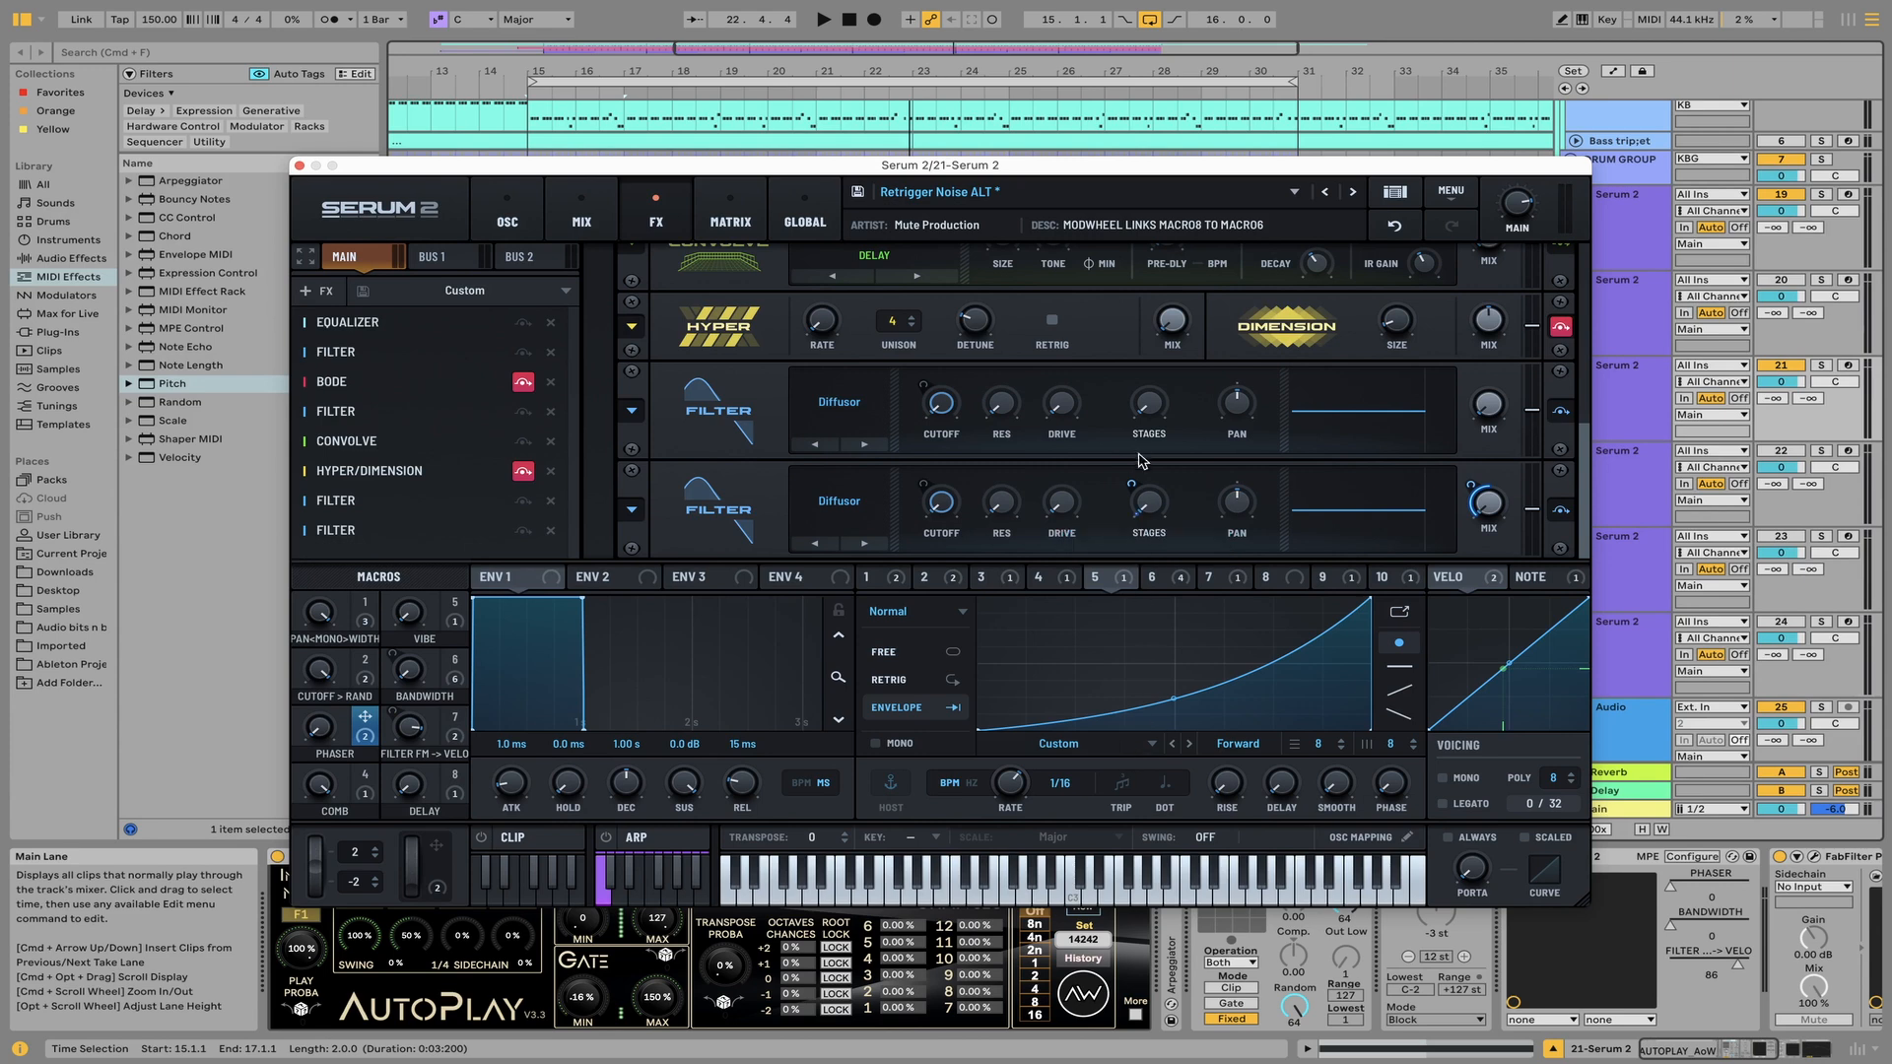
{"action": "left_click_drag", "start_coordinate": [1131, 485], "coordinate": [1140, 310]}
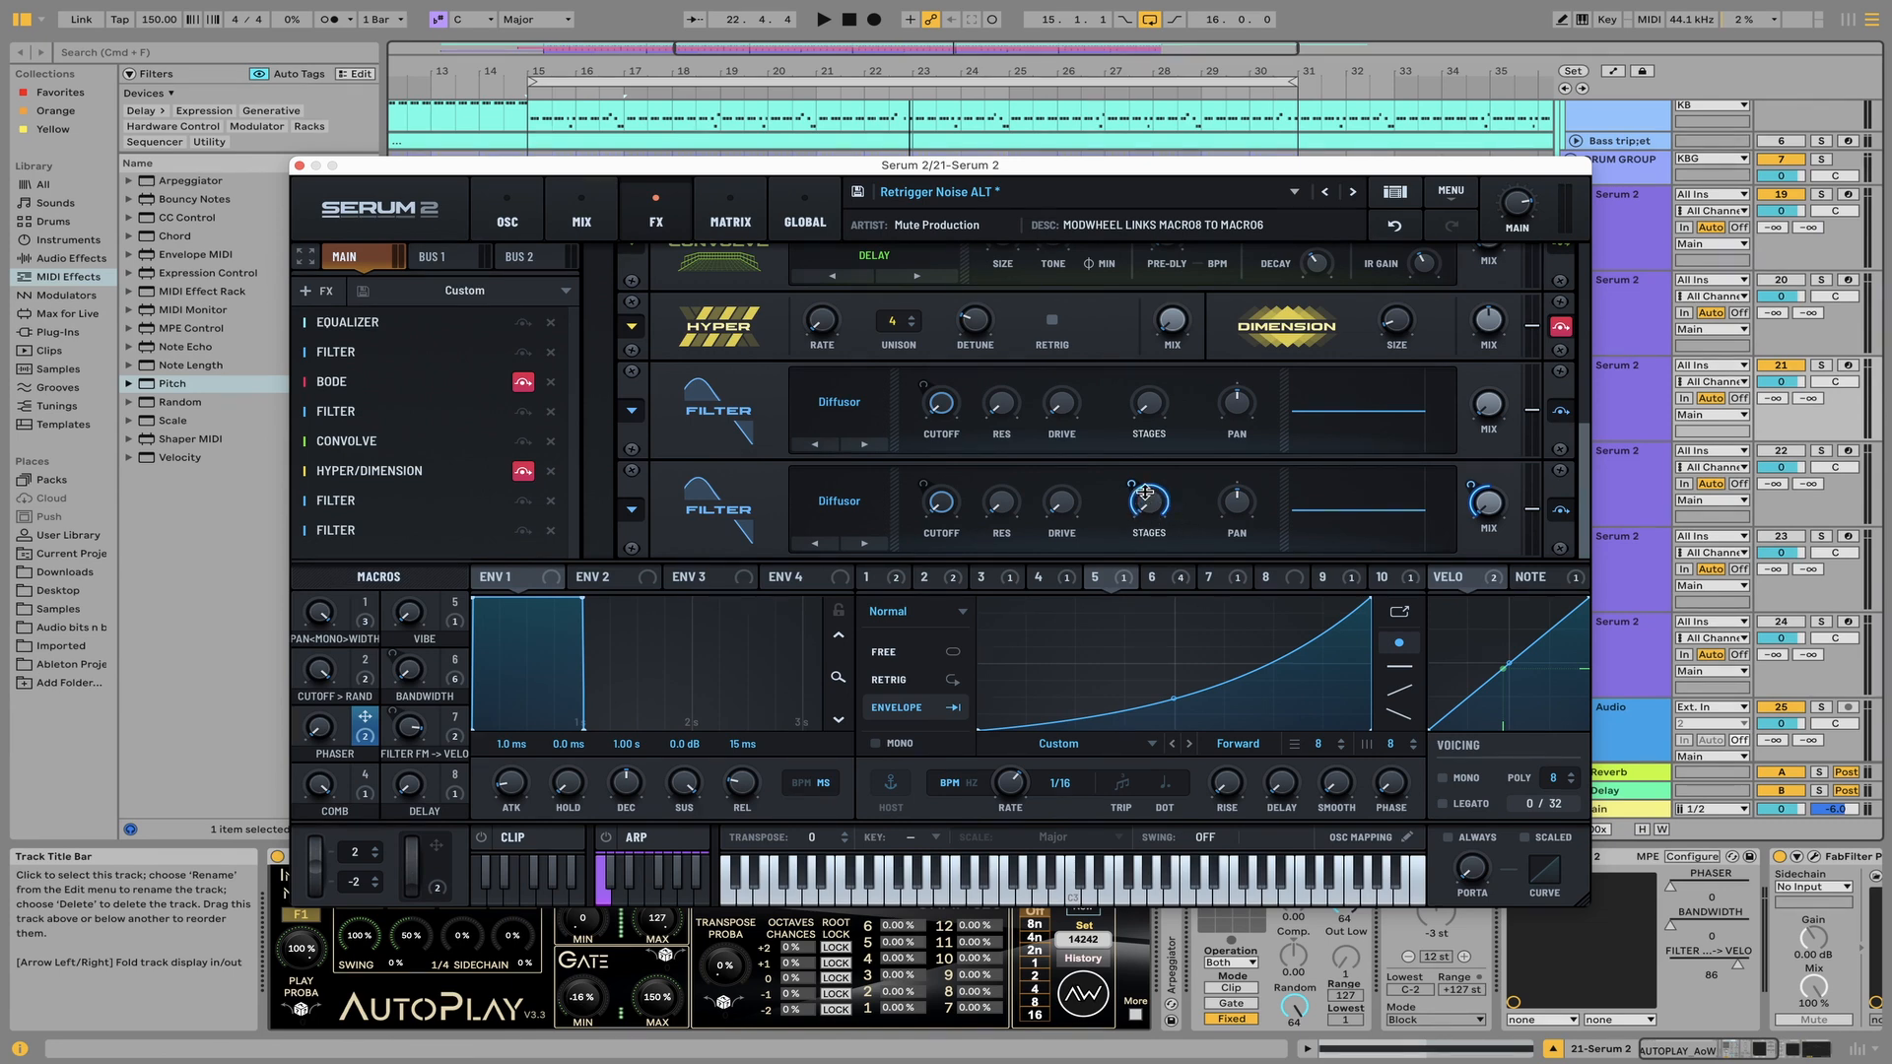
Reshape Macro 3's modulation curve on the last Diffusor filter's Mix into a steep initial rise that stays at maximum
{"action": "mouse_move", "coordinate": [1154, 519]}
{"action": "right_click", "coordinate": [1466, 482]}
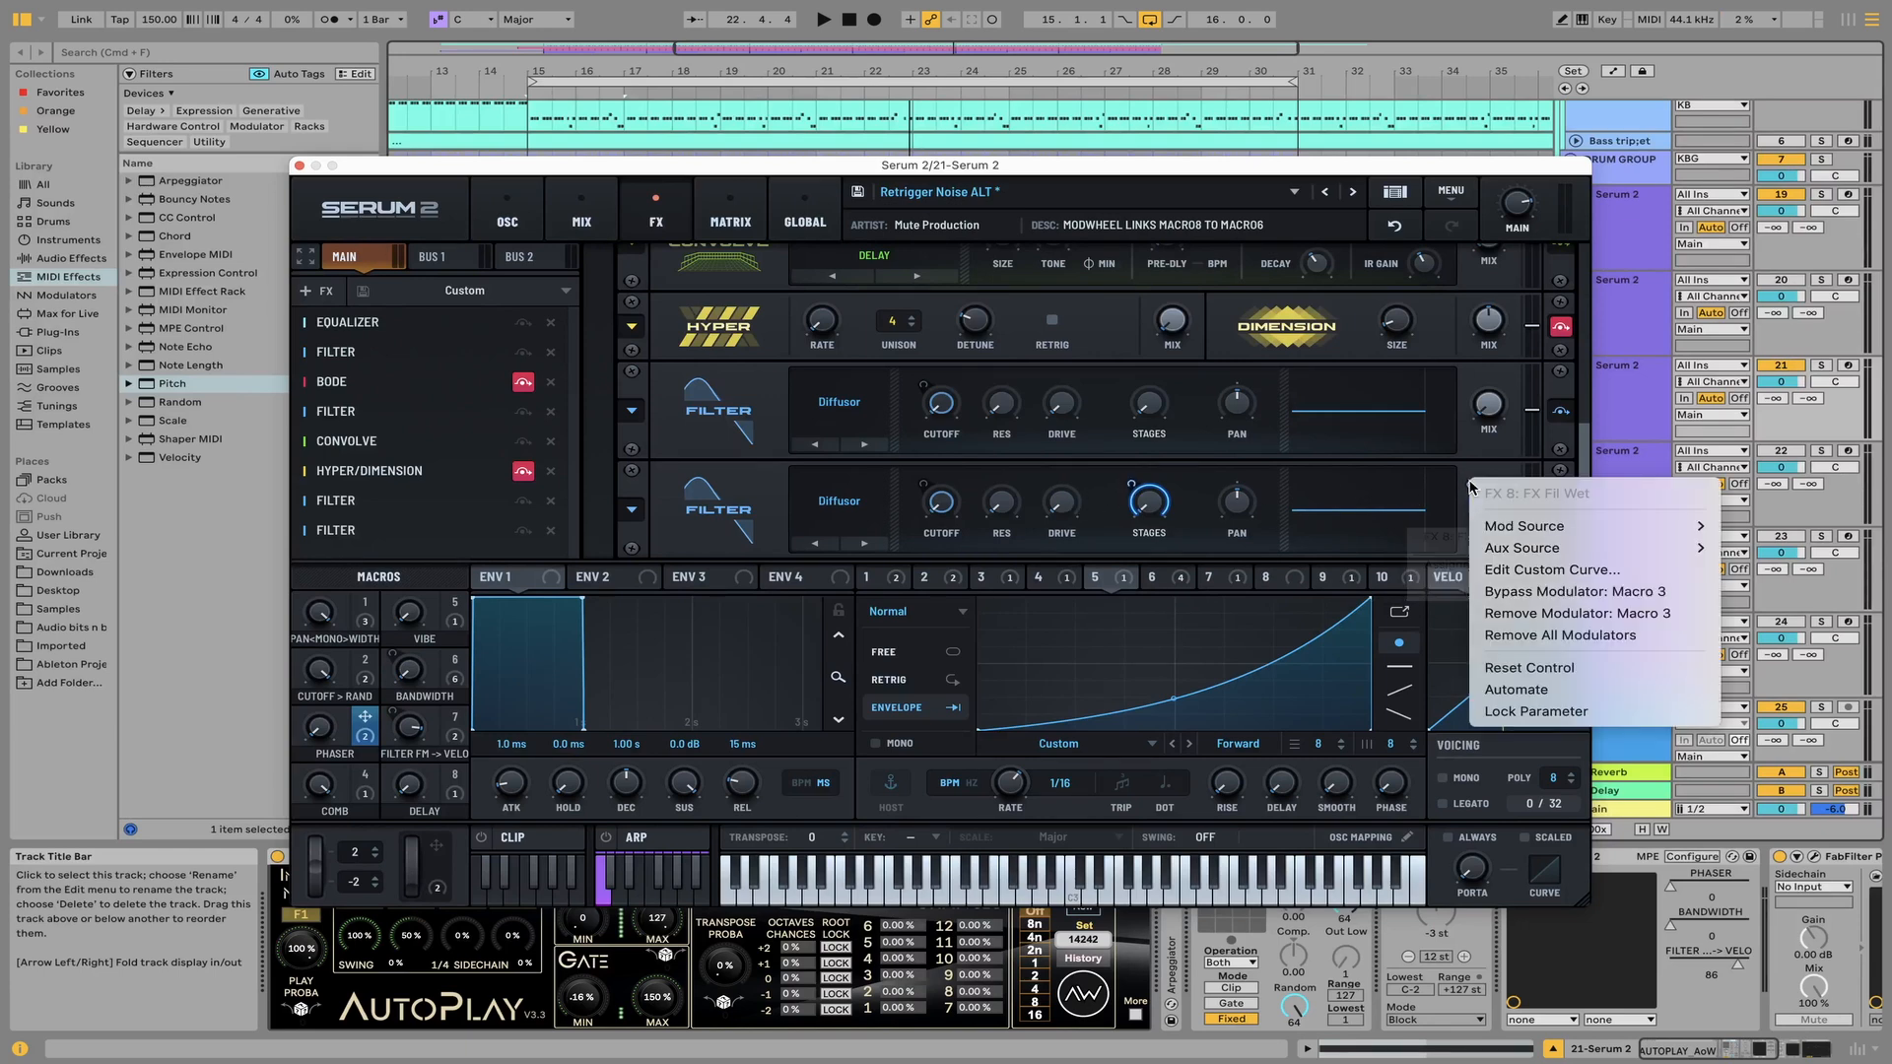
{"action": "left_click", "coordinate": [1520, 572]}
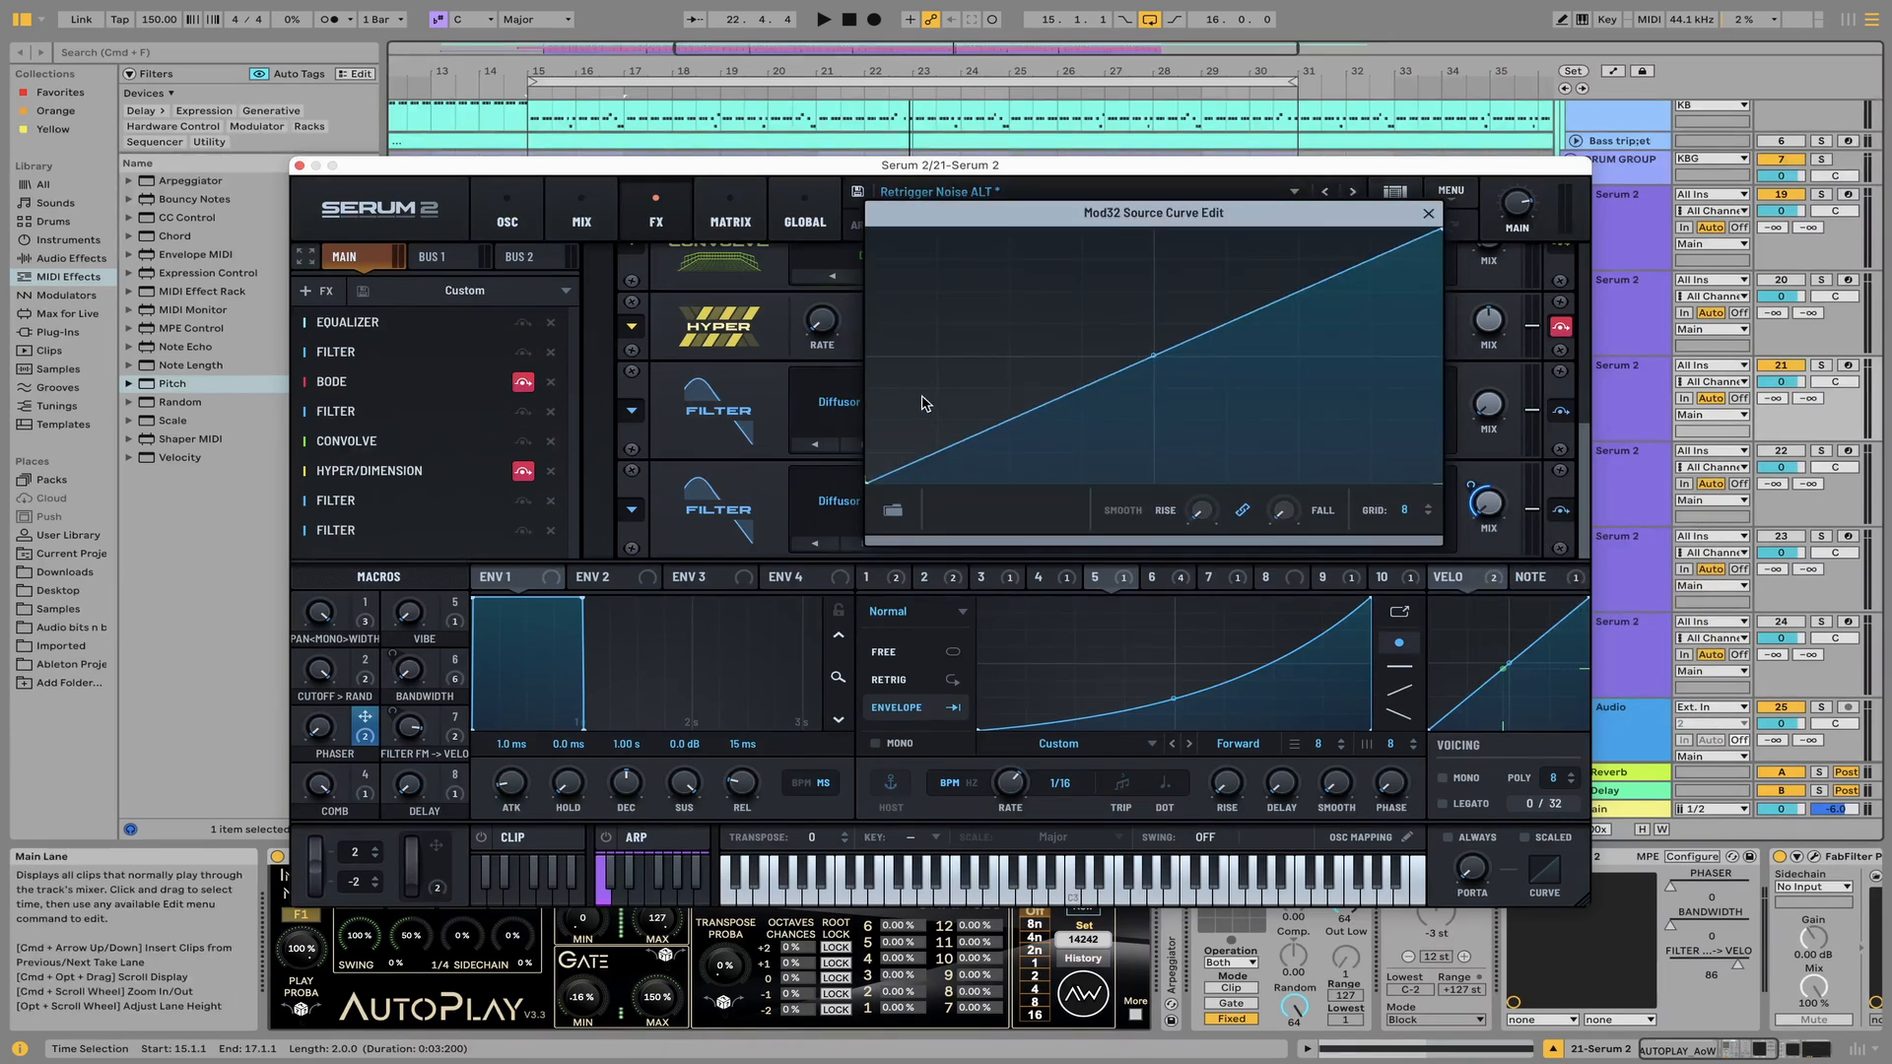
{"action": "double_click", "coordinate": [919, 257]}
{"action": "left_click_drag", "start_coordinate": [919, 258], "coordinate": [888, 215]}
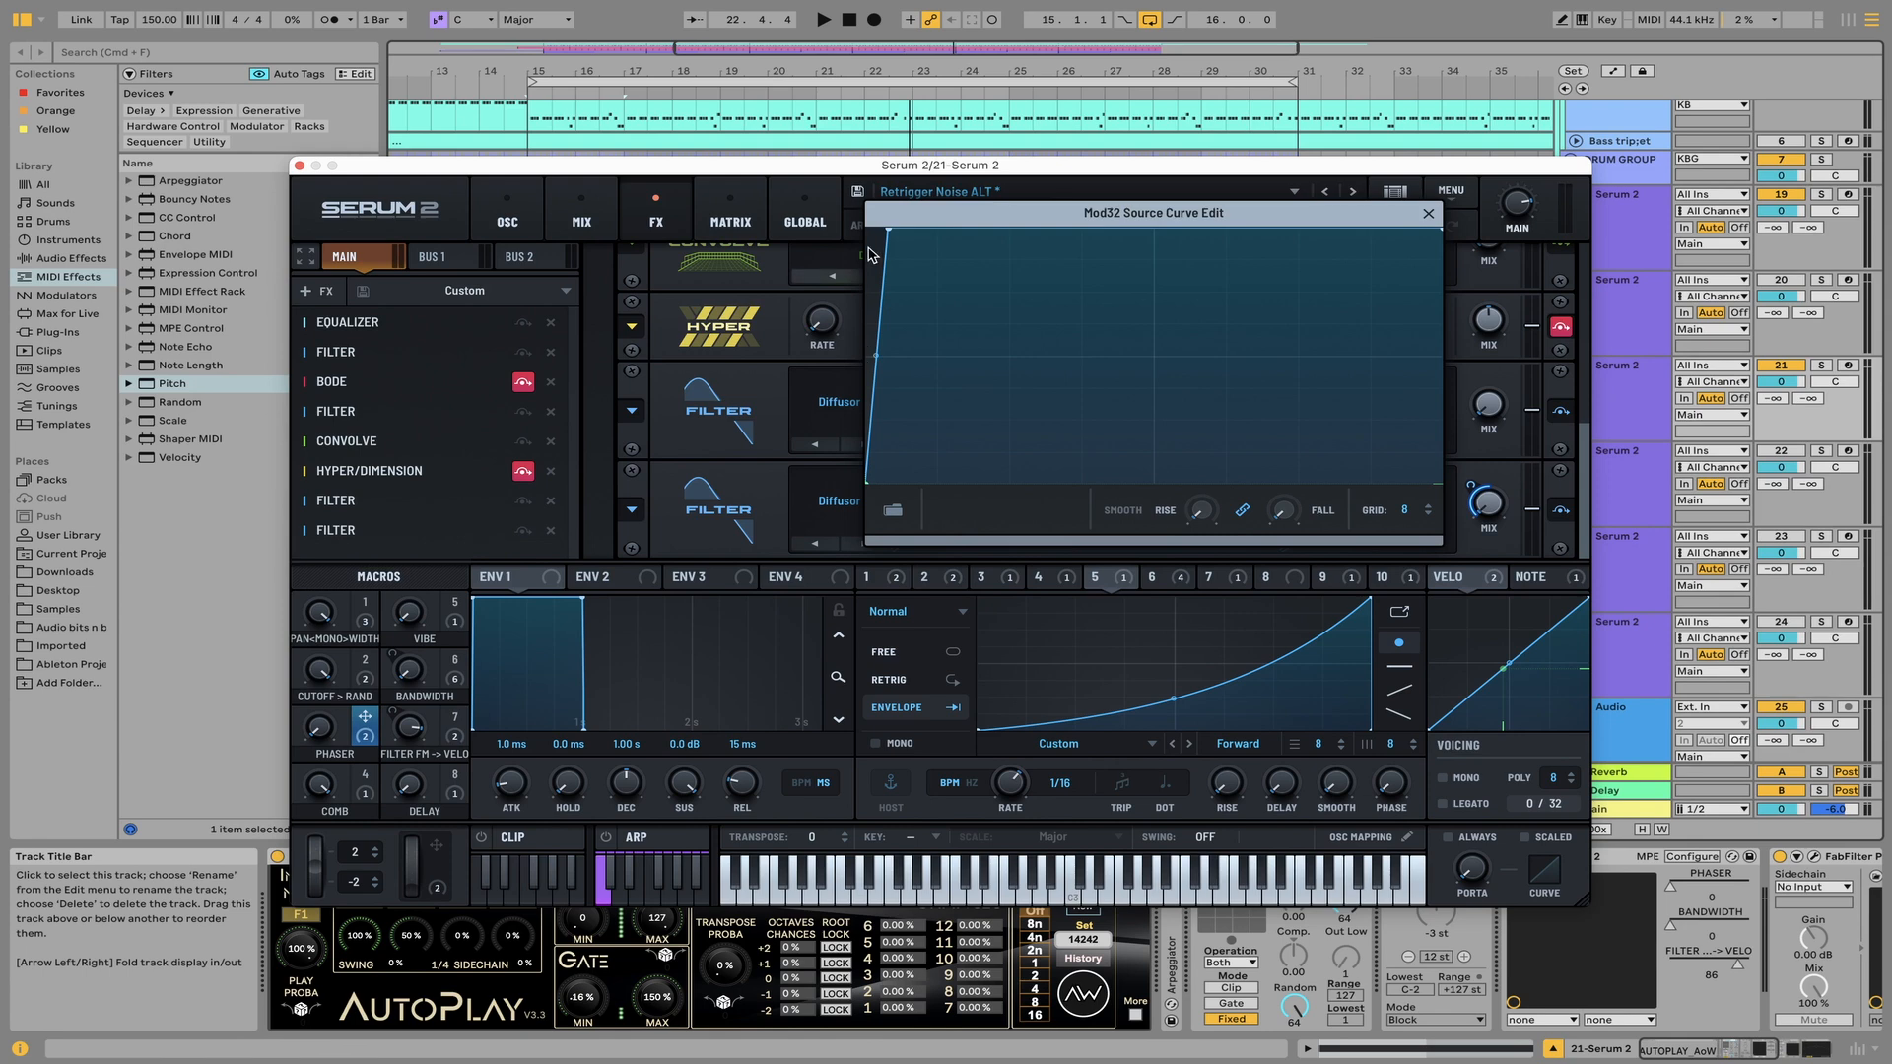
{"action": "left_click", "coordinate": [1427, 216]}
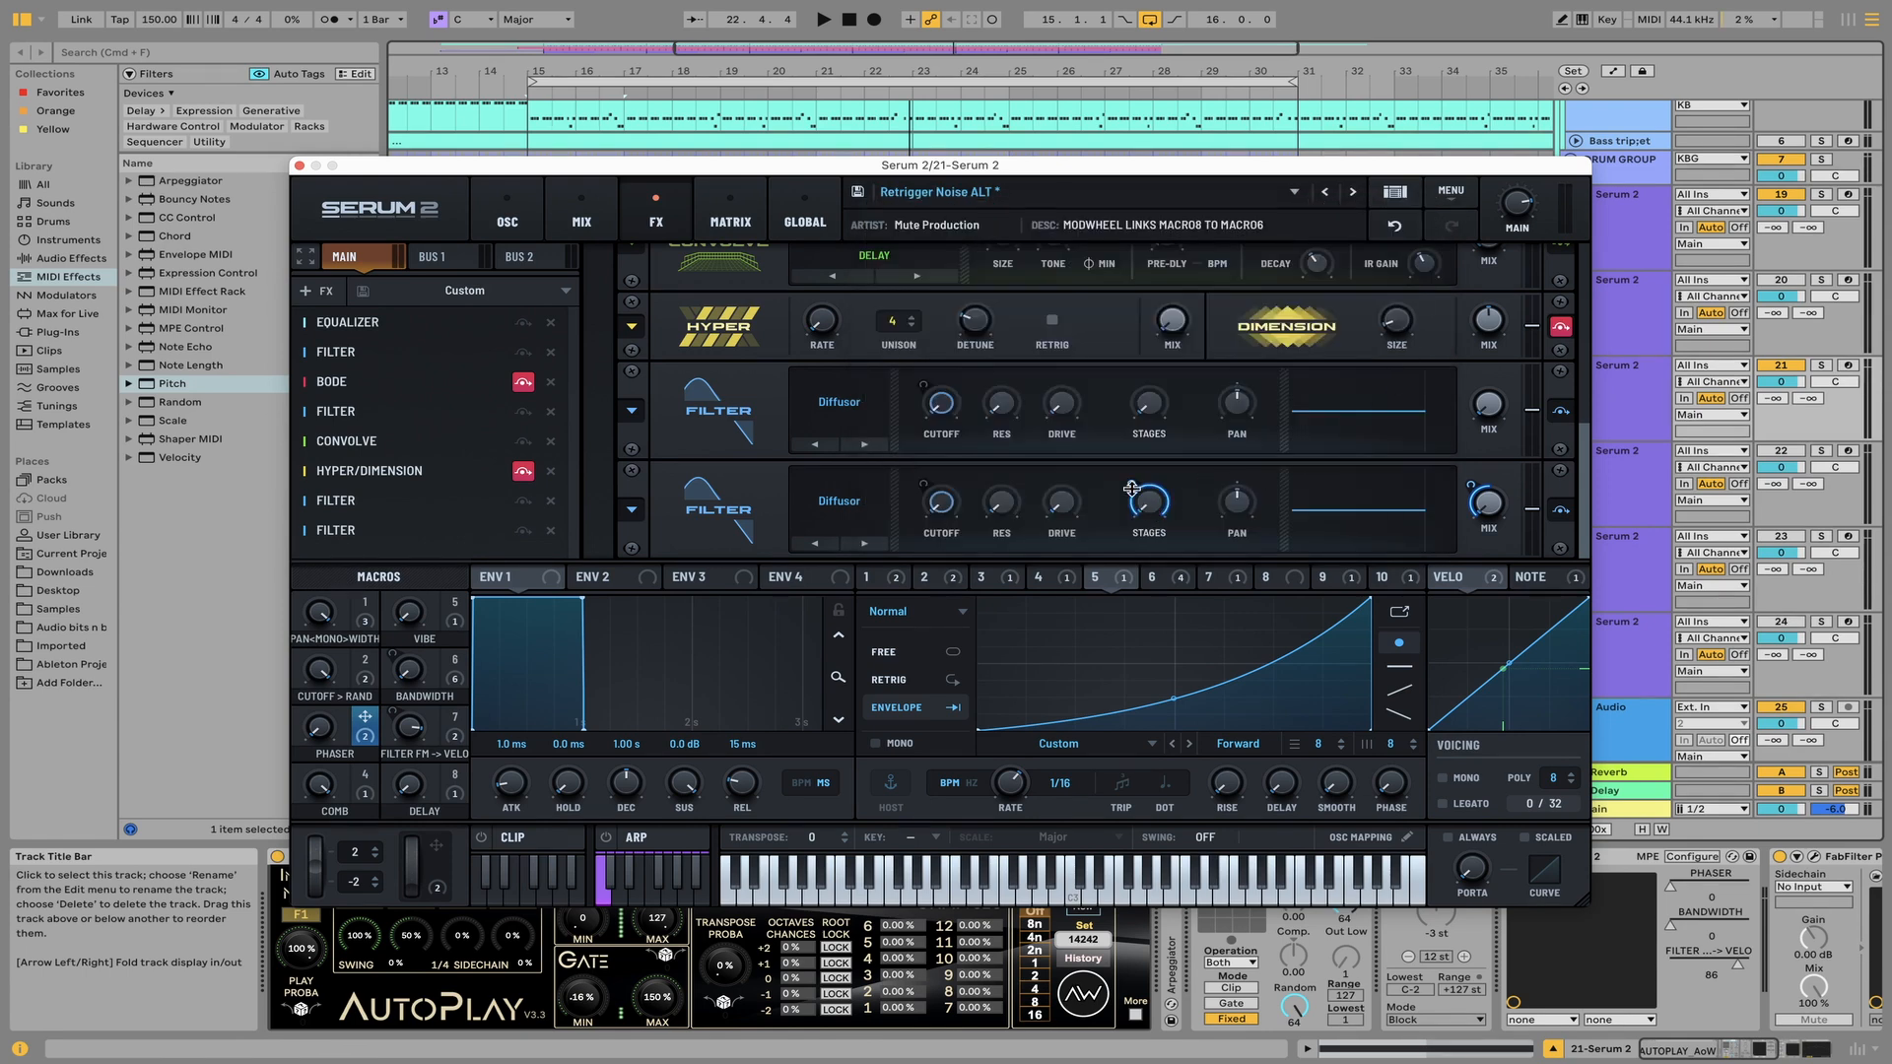
Reshape Macro 3's modulation curve on the last Diffusor filter's Stages with a short flat start at zero before the linear rise
{"action": "right_click", "coordinate": [1132, 484]}
{"action": "left_click", "coordinate": [1179, 574]}
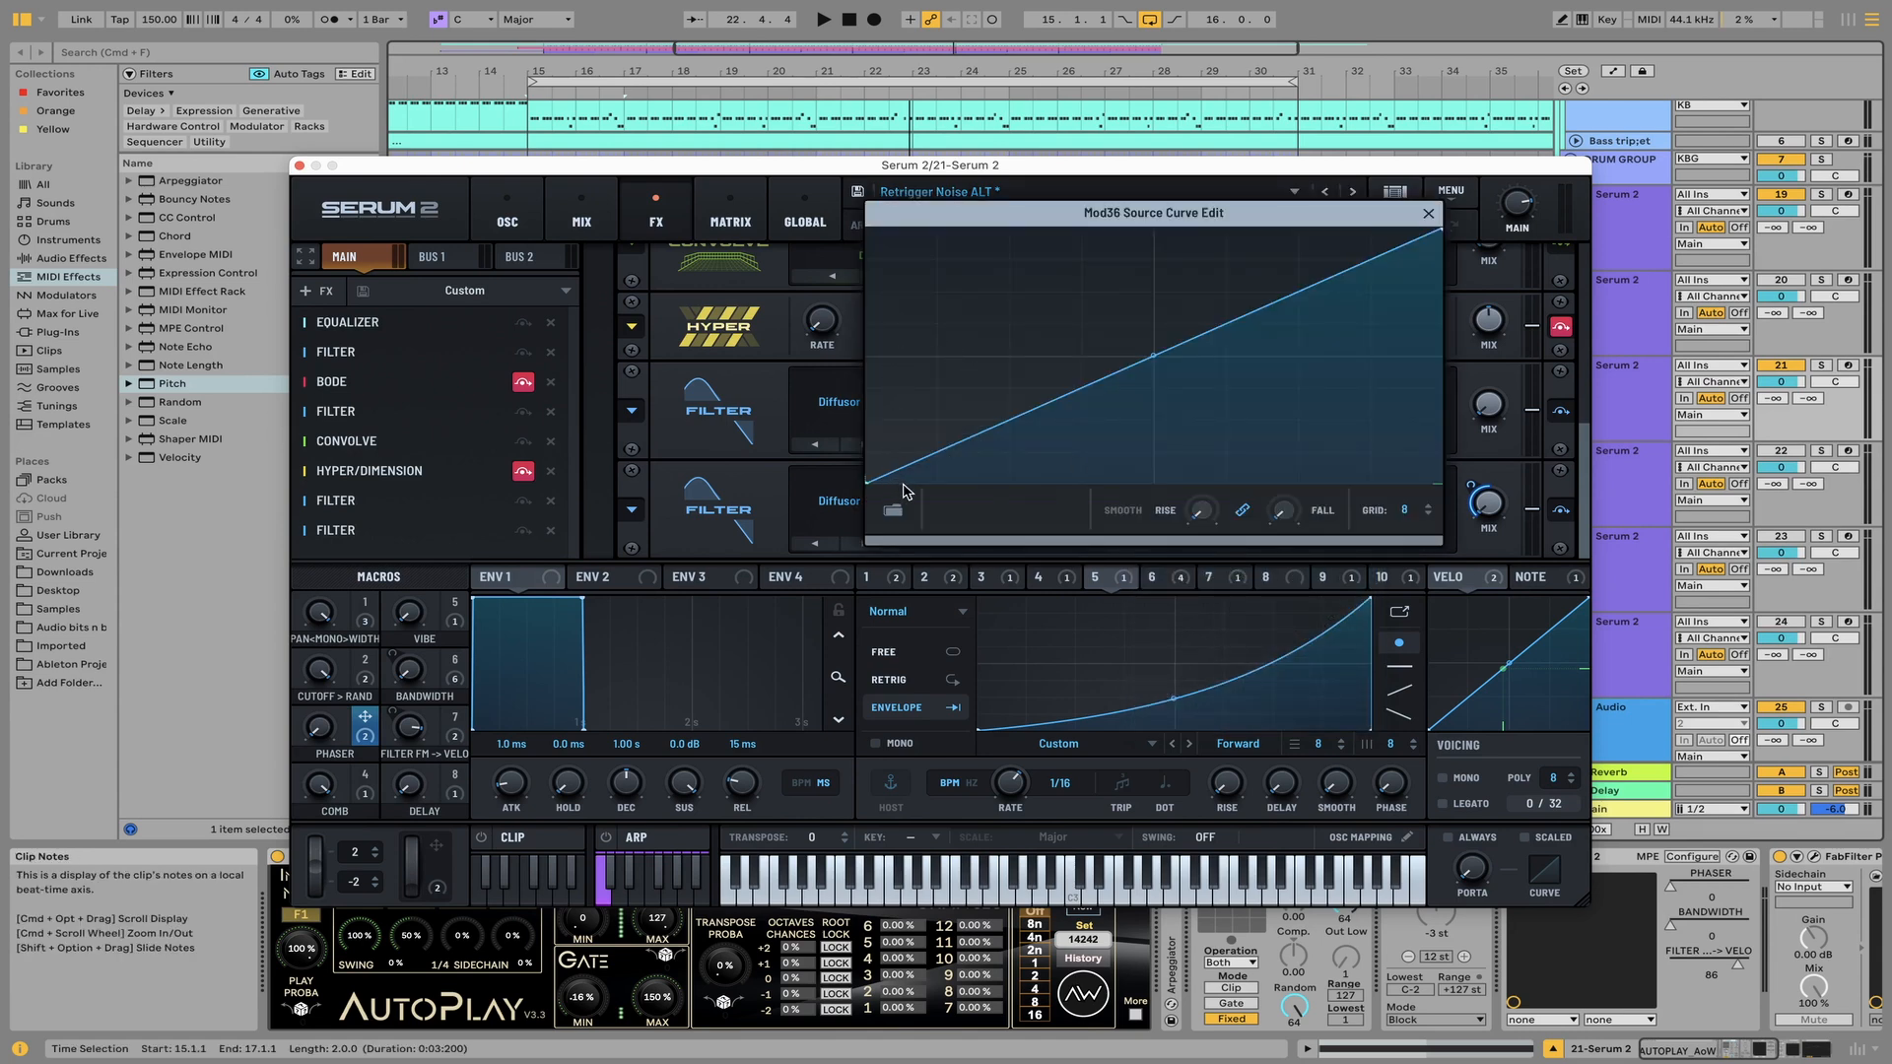
{"action": "double_click", "coordinate": [898, 478]}
{"action": "left_click_drag", "start_coordinate": [898, 477], "coordinate": [902, 490]}
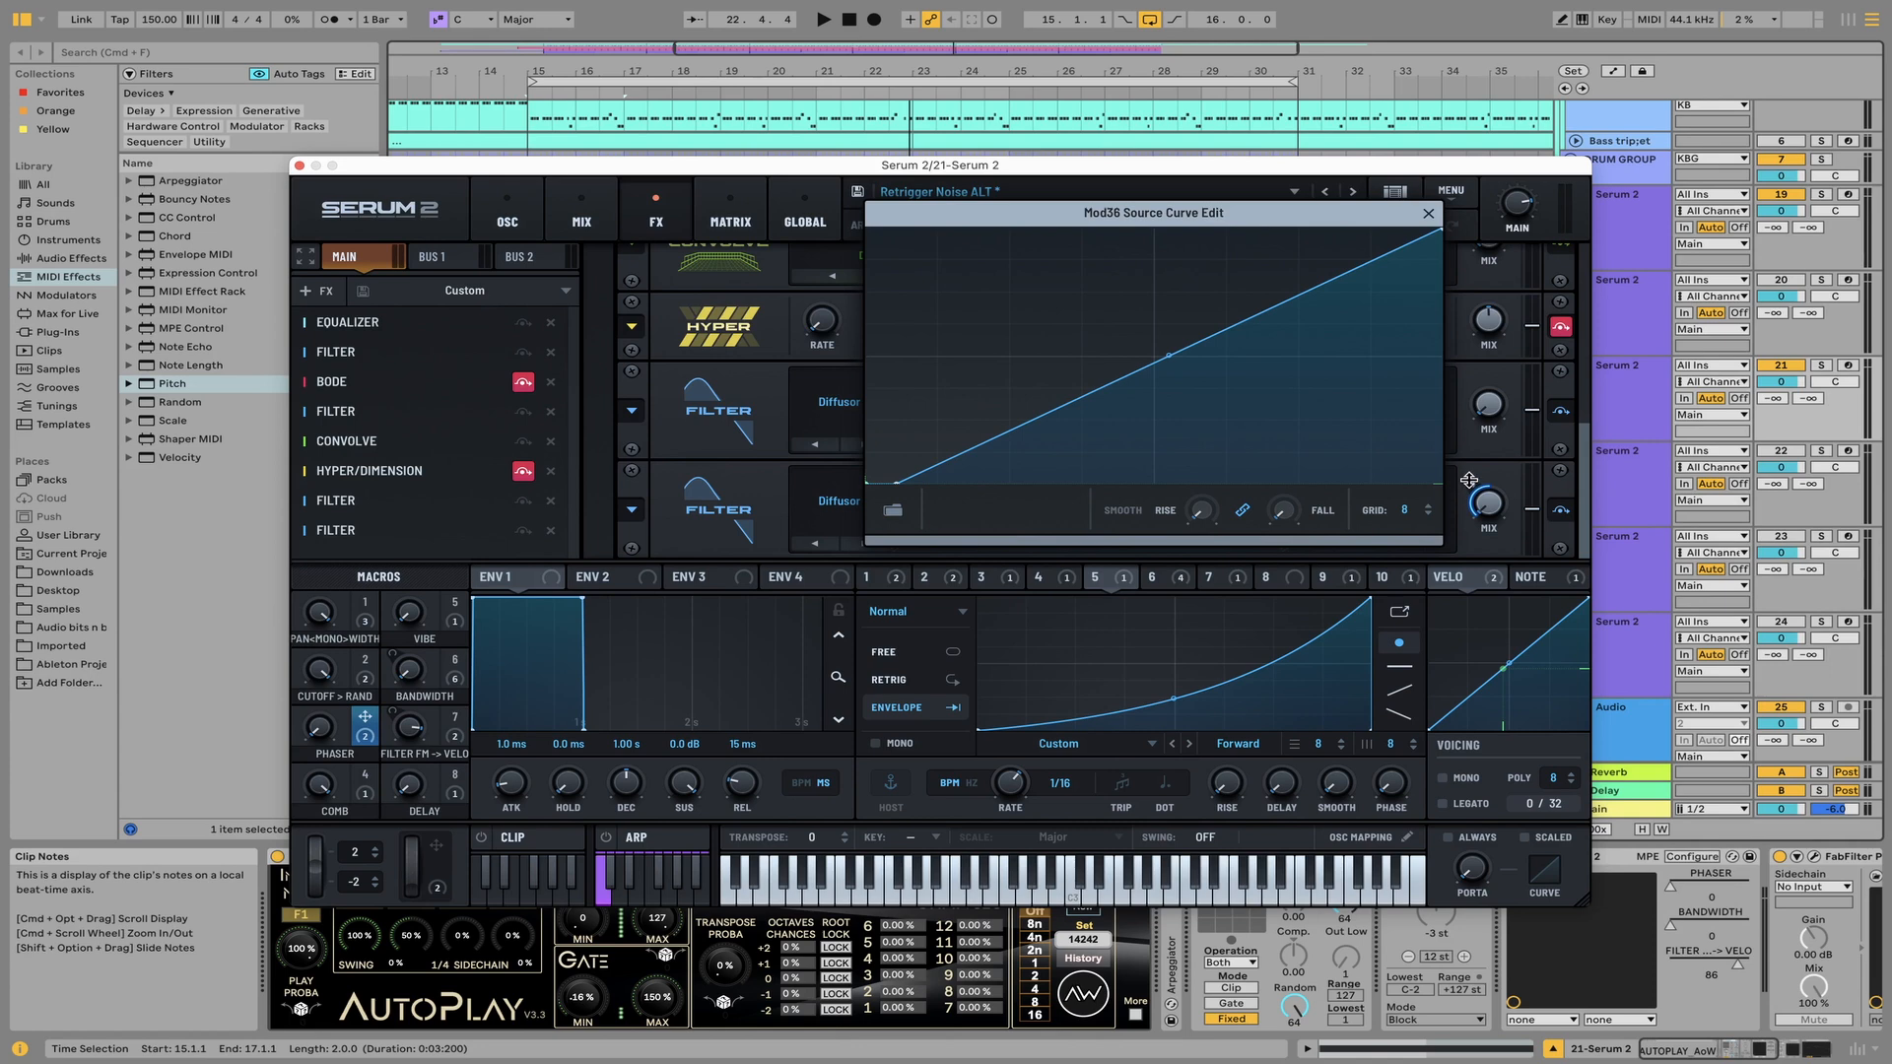
Compare the last Diffusor filter's Mix and Stages modulation curves and close both curve editors
{"action": "right_click", "coordinate": [1485, 500]}
{"action": "left_click", "coordinate": [1559, 571]}
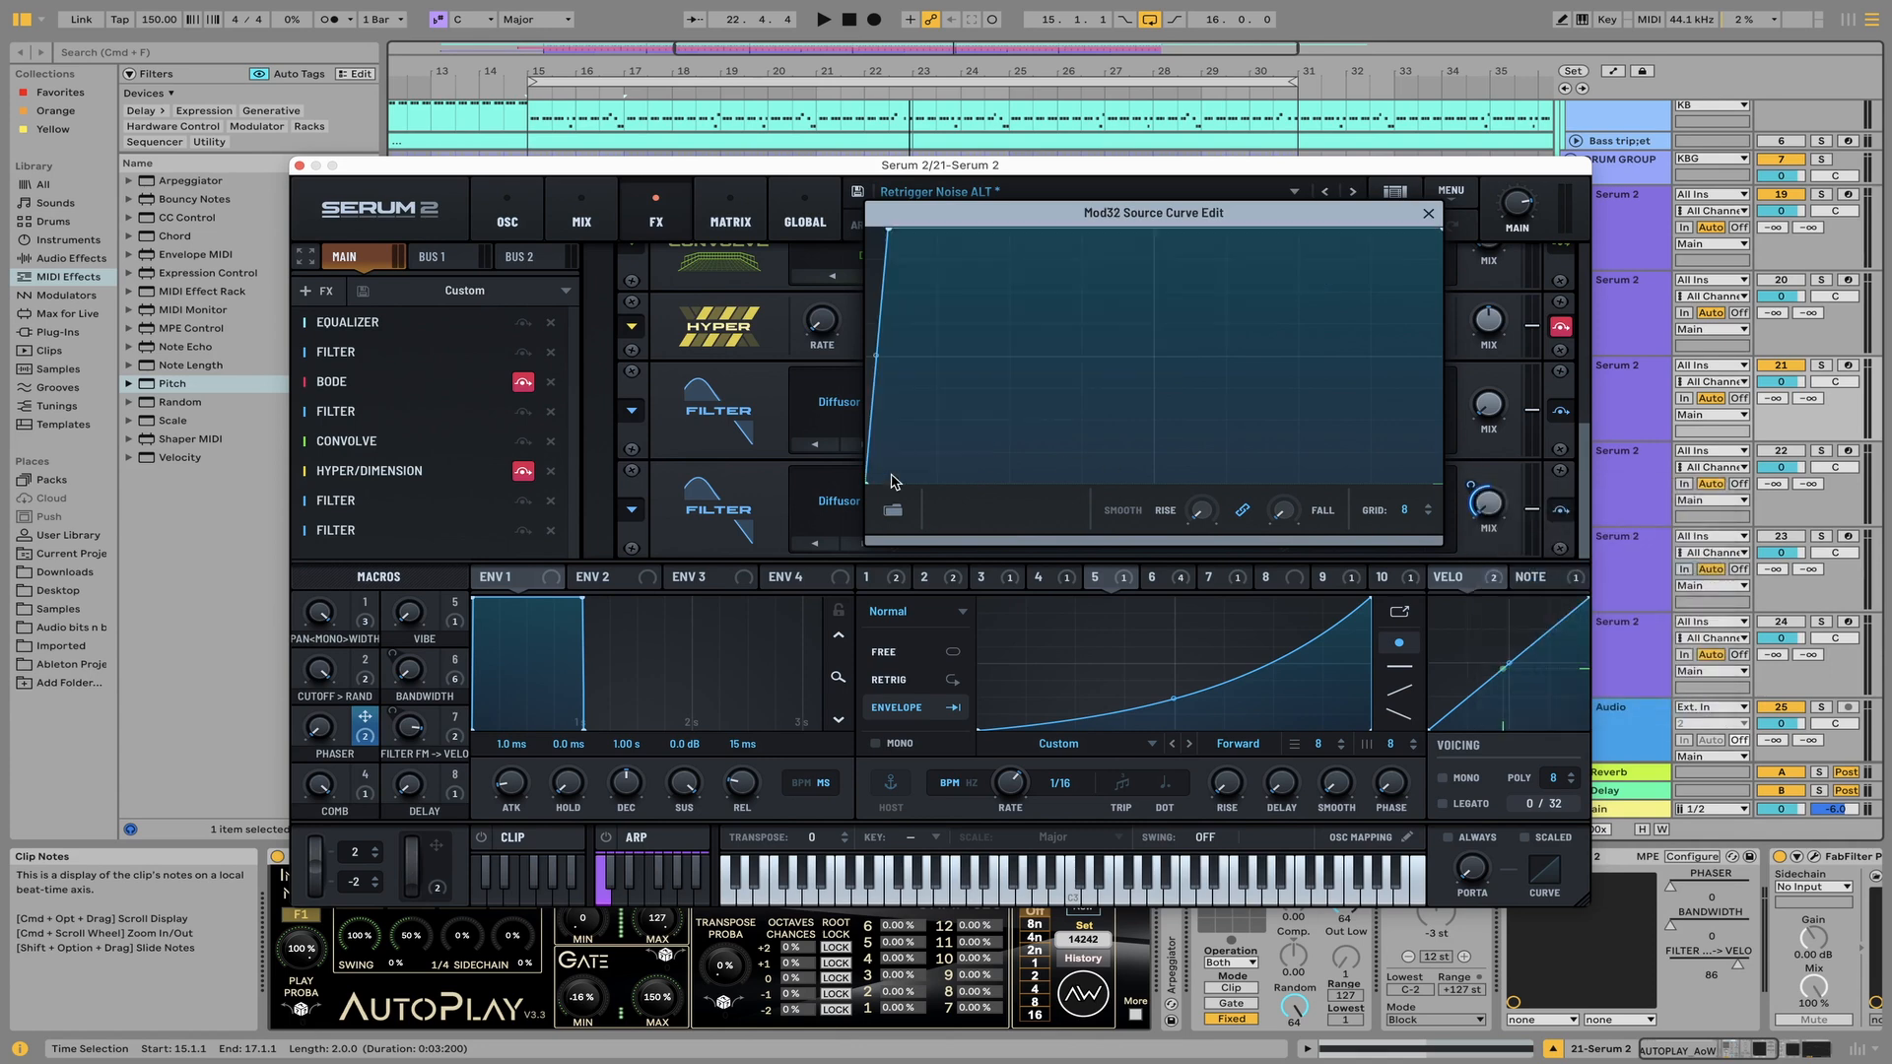
{"action": "left_click", "coordinate": [1429, 214]}
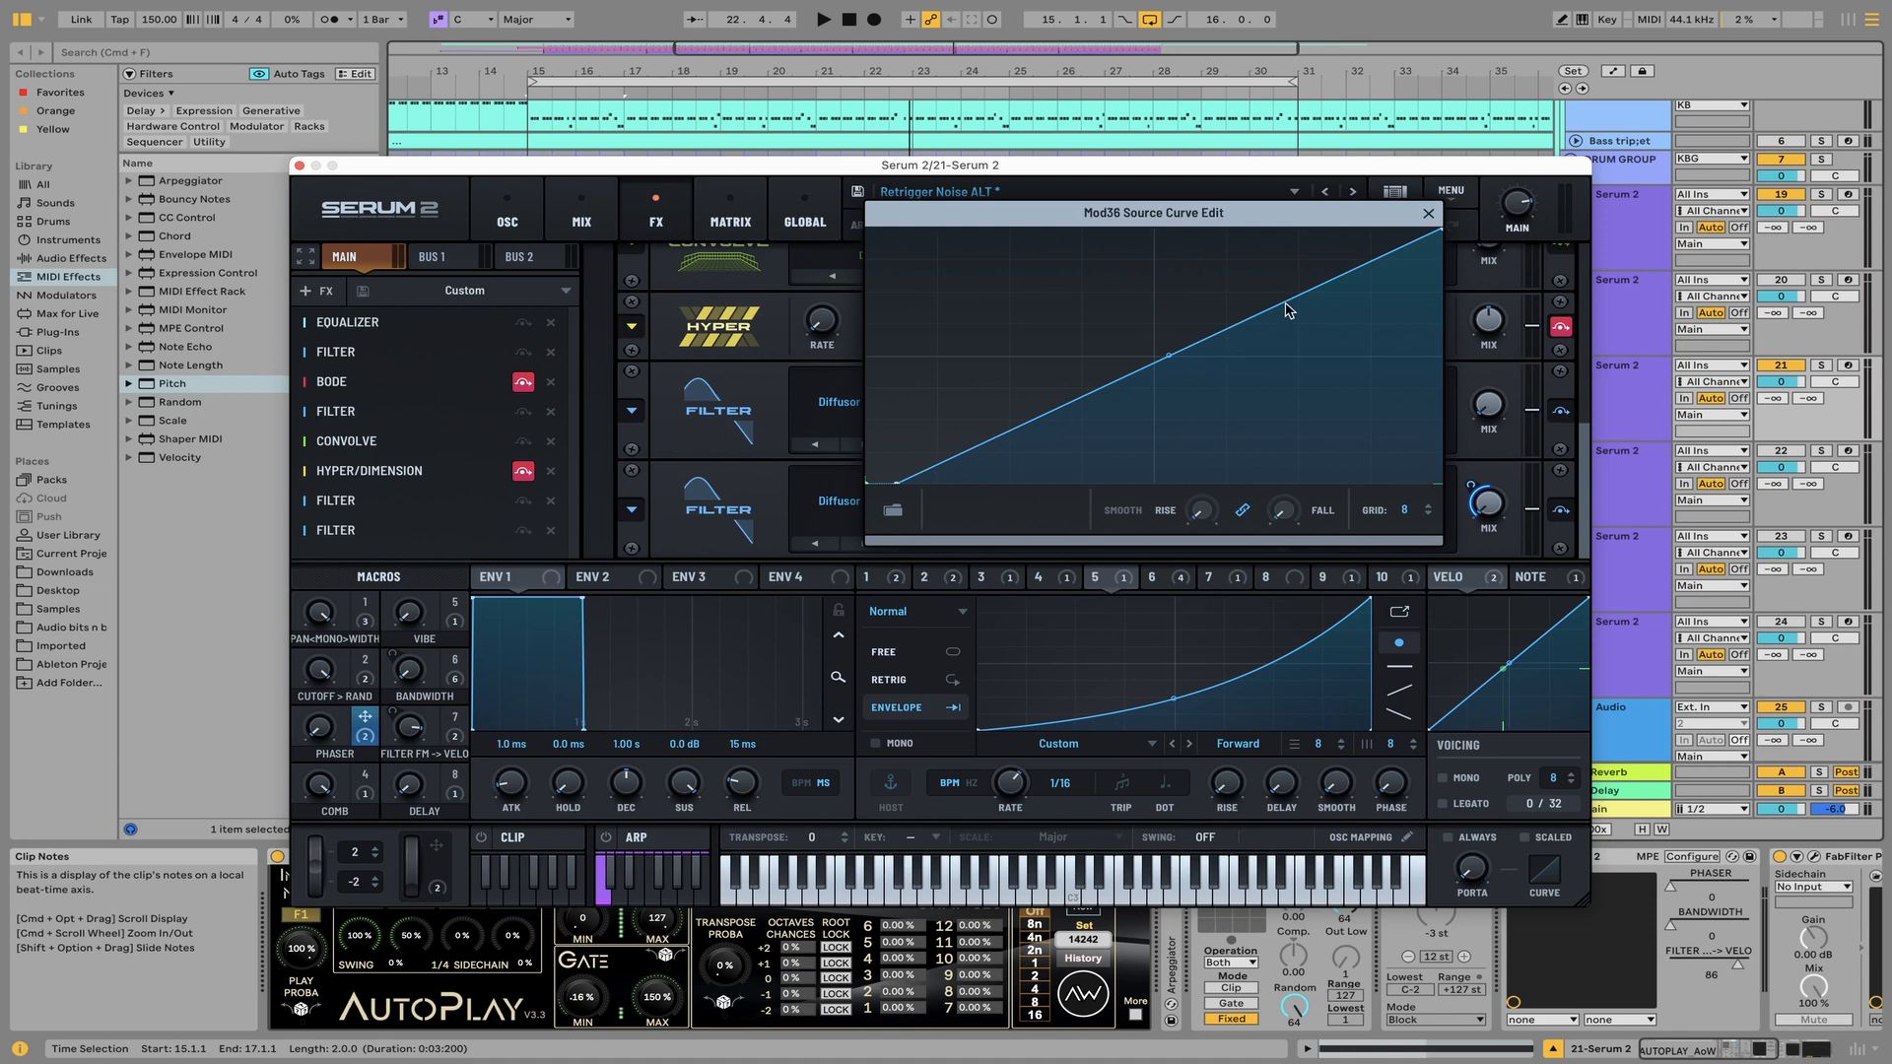
{"action": "left_click", "coordinate": [1429, 214]}
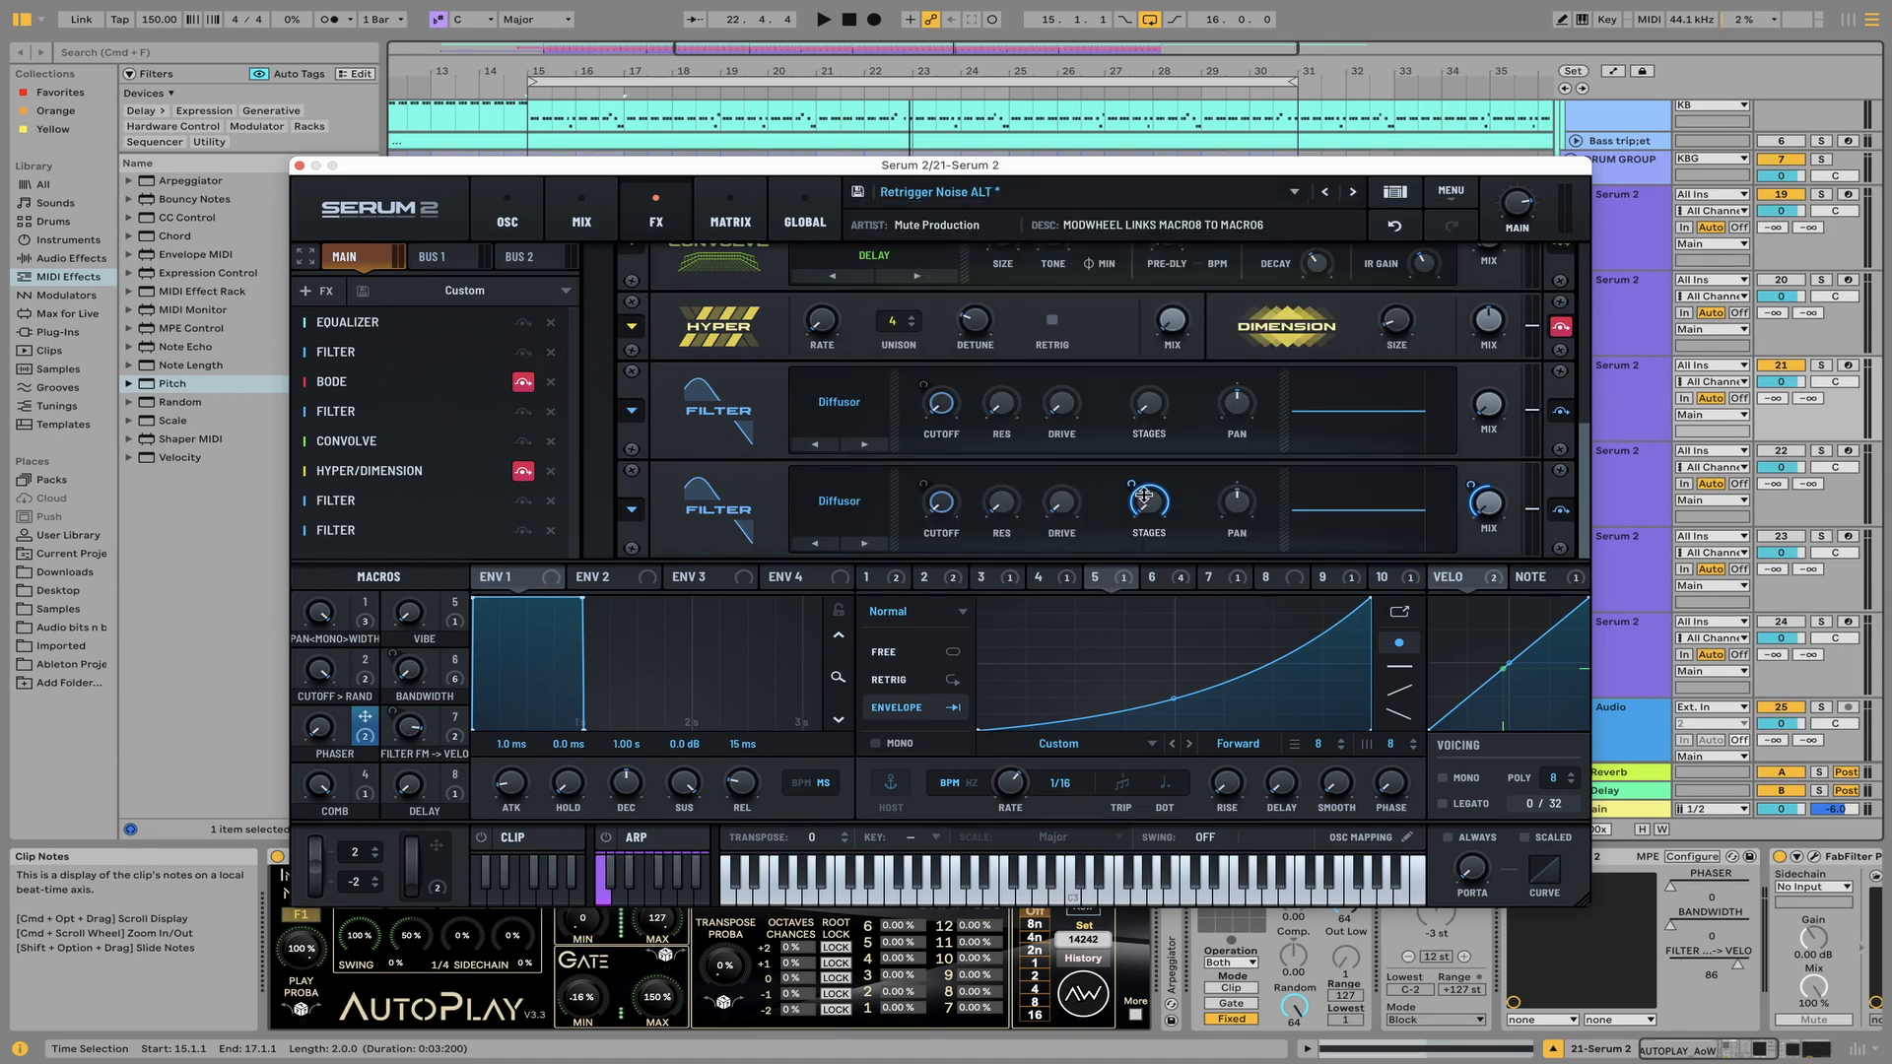
Start playback and raise the Phaser macro to 100 to audition the full effect
{"action": "mouse_move", "coordinate": [1150, 502]}
{"action": "mouse_move", "coordinate": [322, 734]}
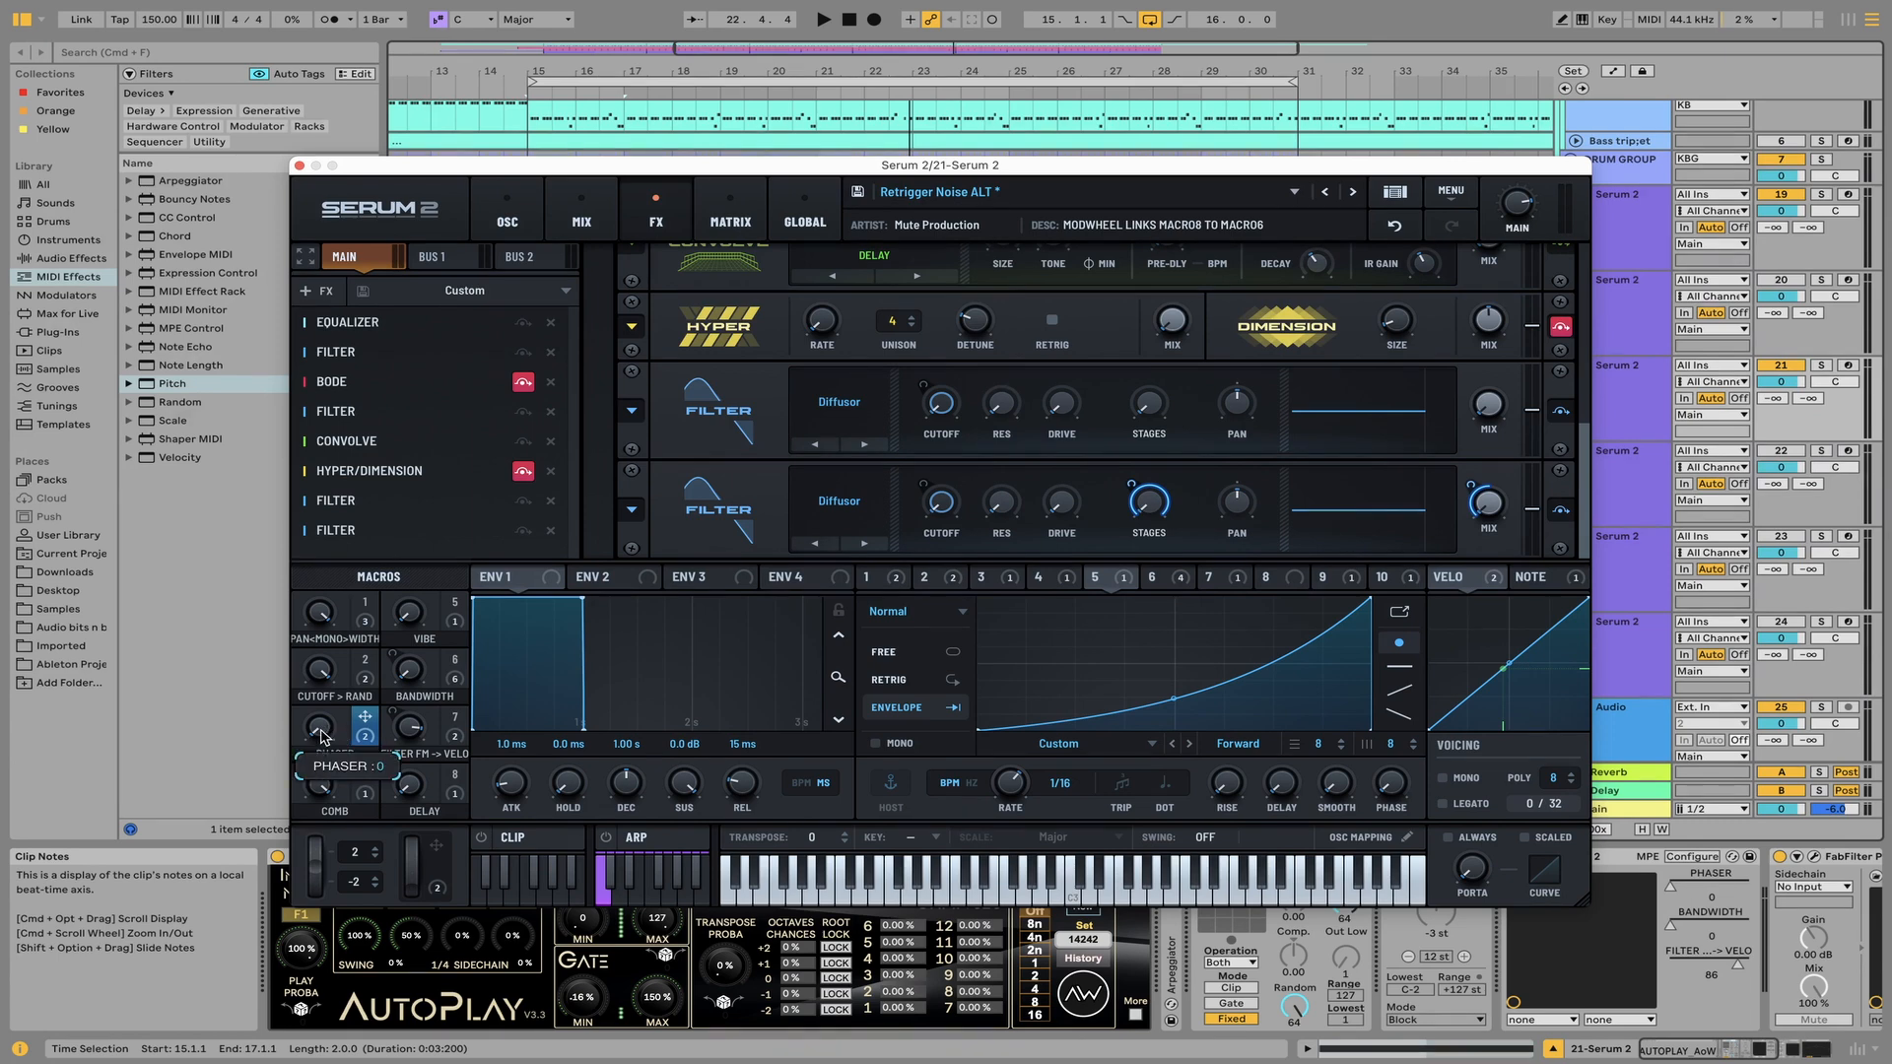
{"action": "key", "text": "space"}
{"action": "left_click_drag", "start_coordinate": [321, 732], "coordinate": [345, 666]}
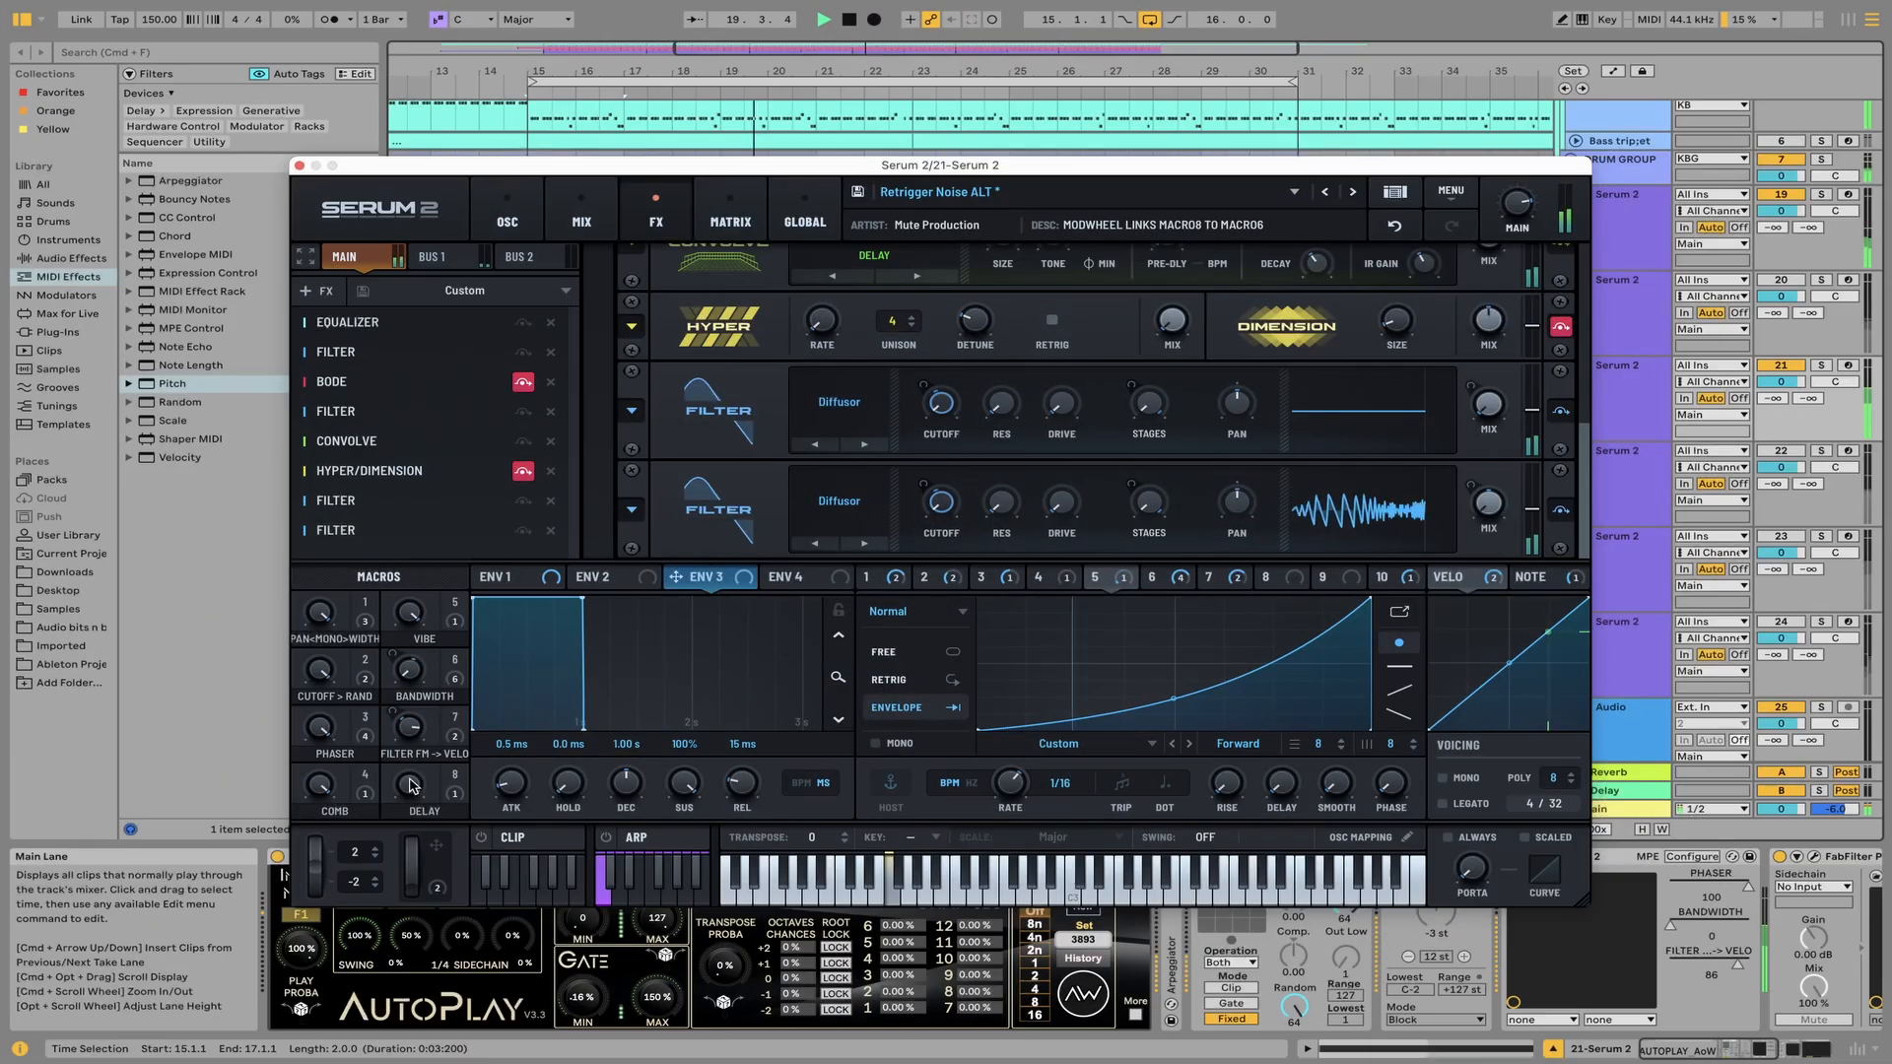
Turn down the Delay macro and lower the Phaser macro to about 87 during playback
{"action": "left_click_drag", "start_coordinate": [410, 785], "coordinate": [392, 1000]}
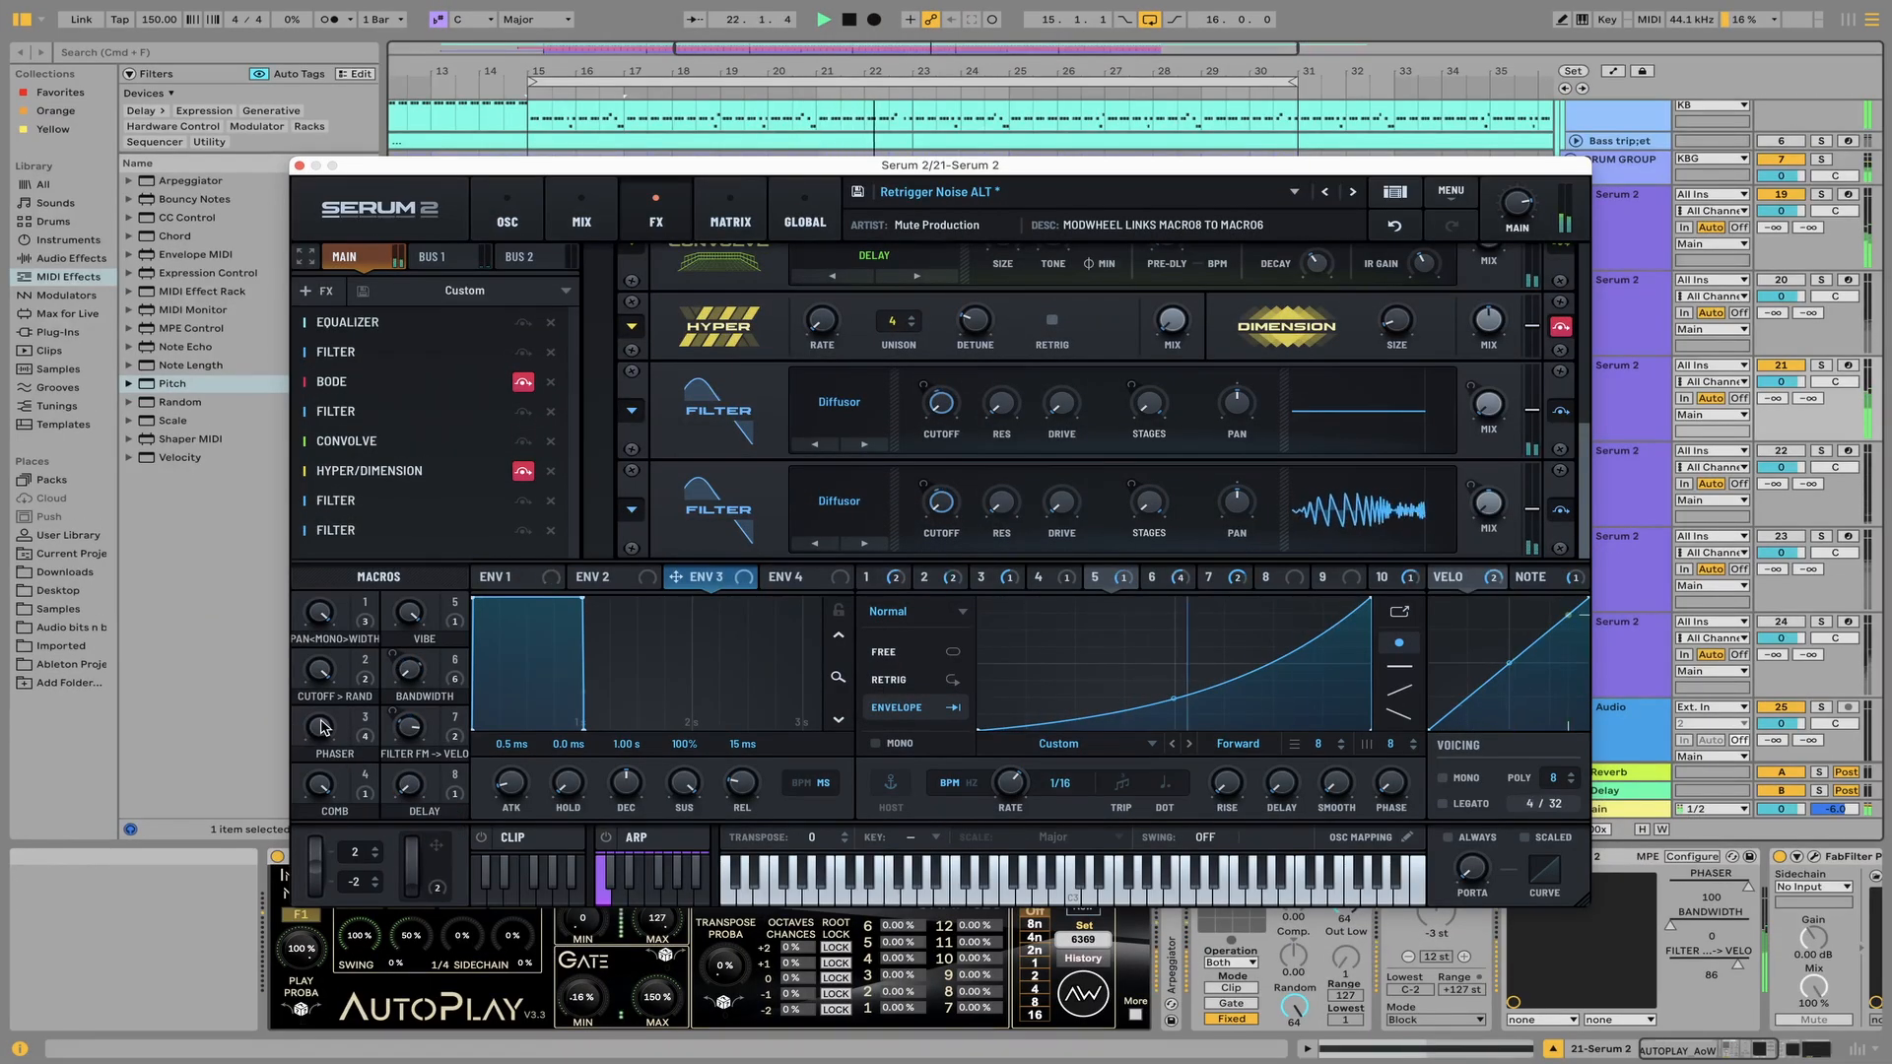
{"action": "mouse_move", "coordinate": [323, 726]}
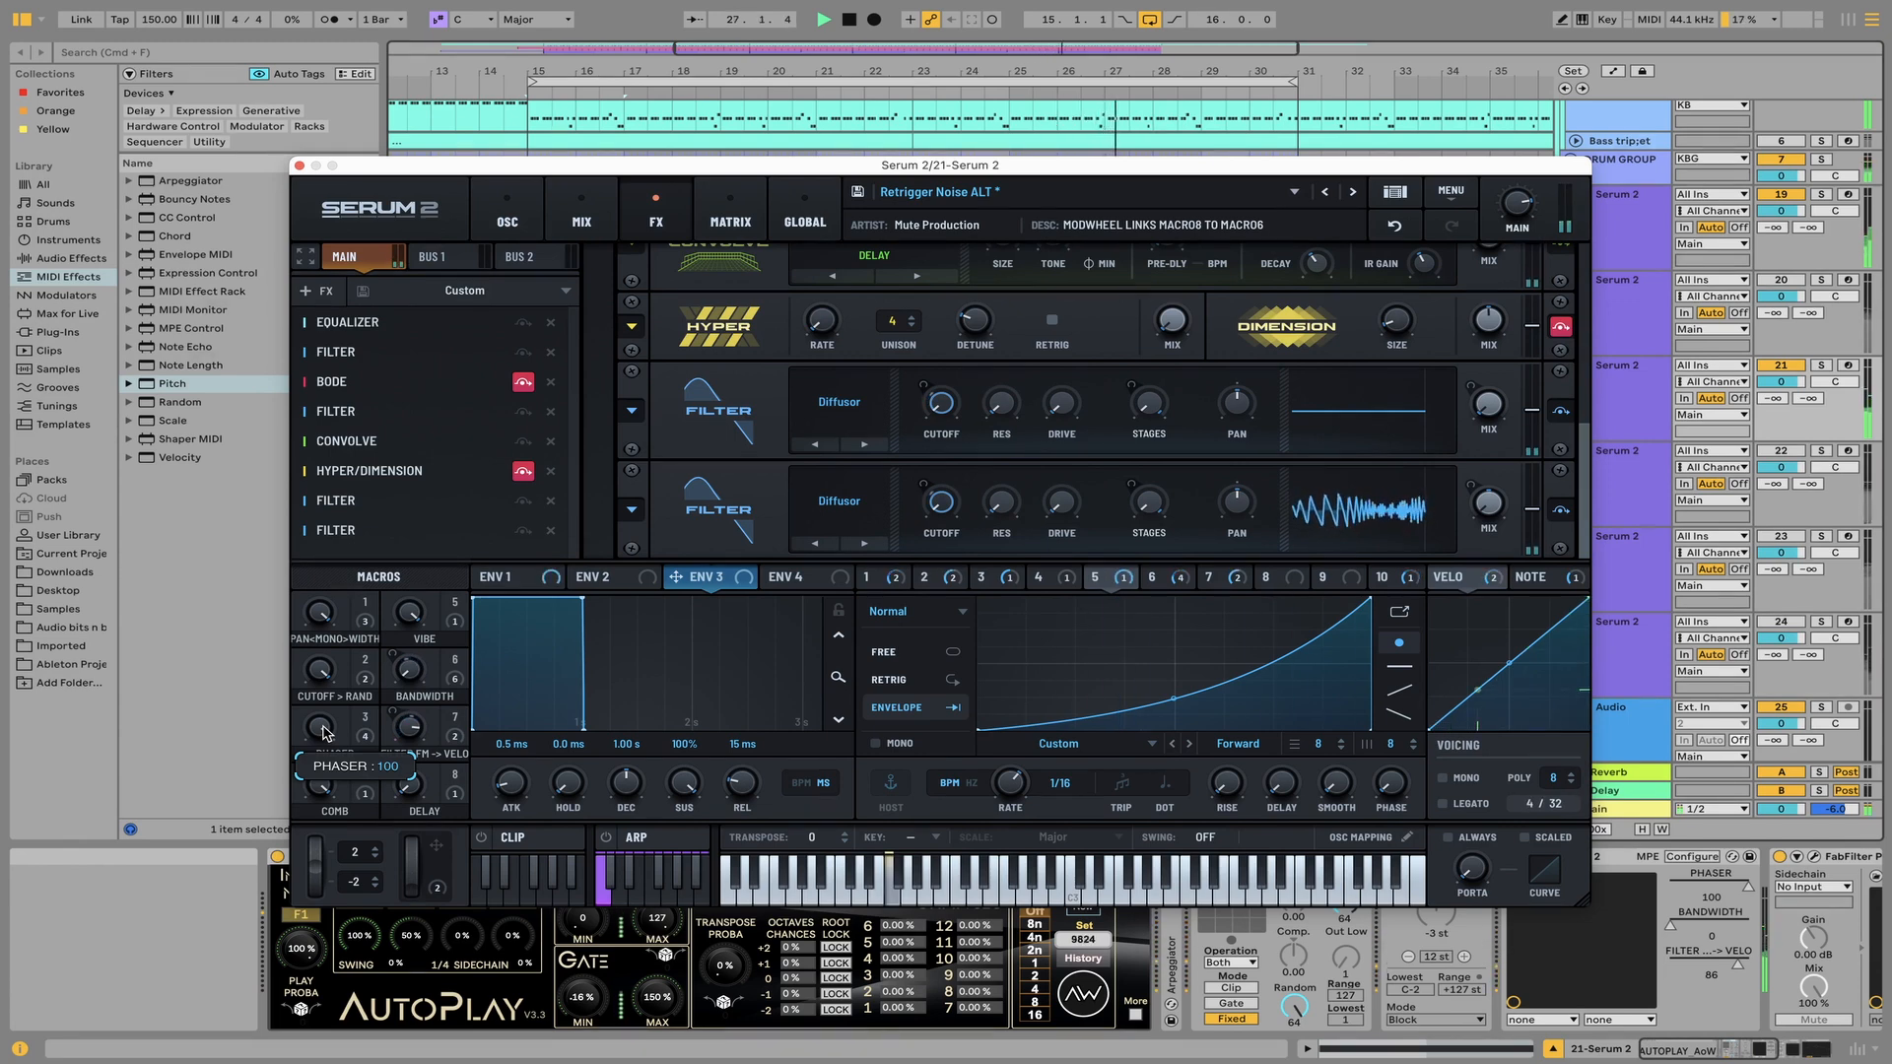
{"action": "left_click_drag", "start_coordinate": [326, 733], "coordinate": [321, 757]}
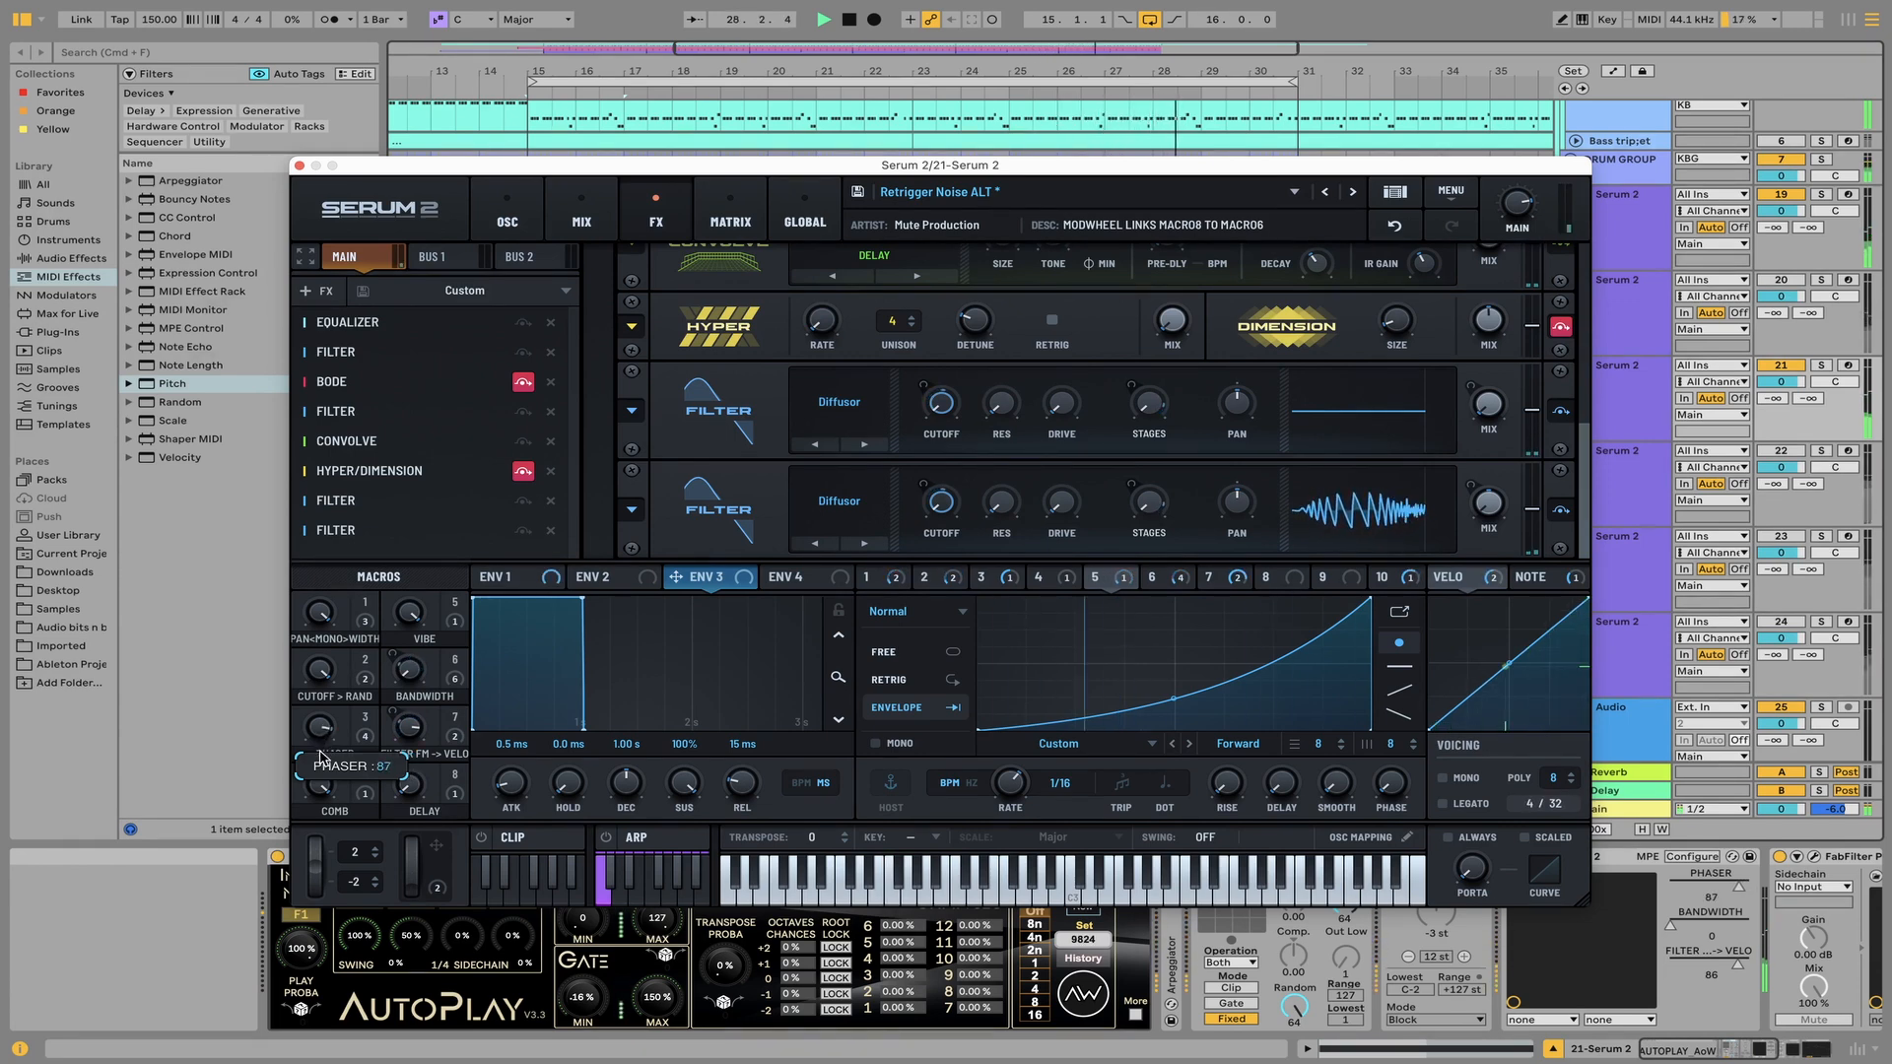